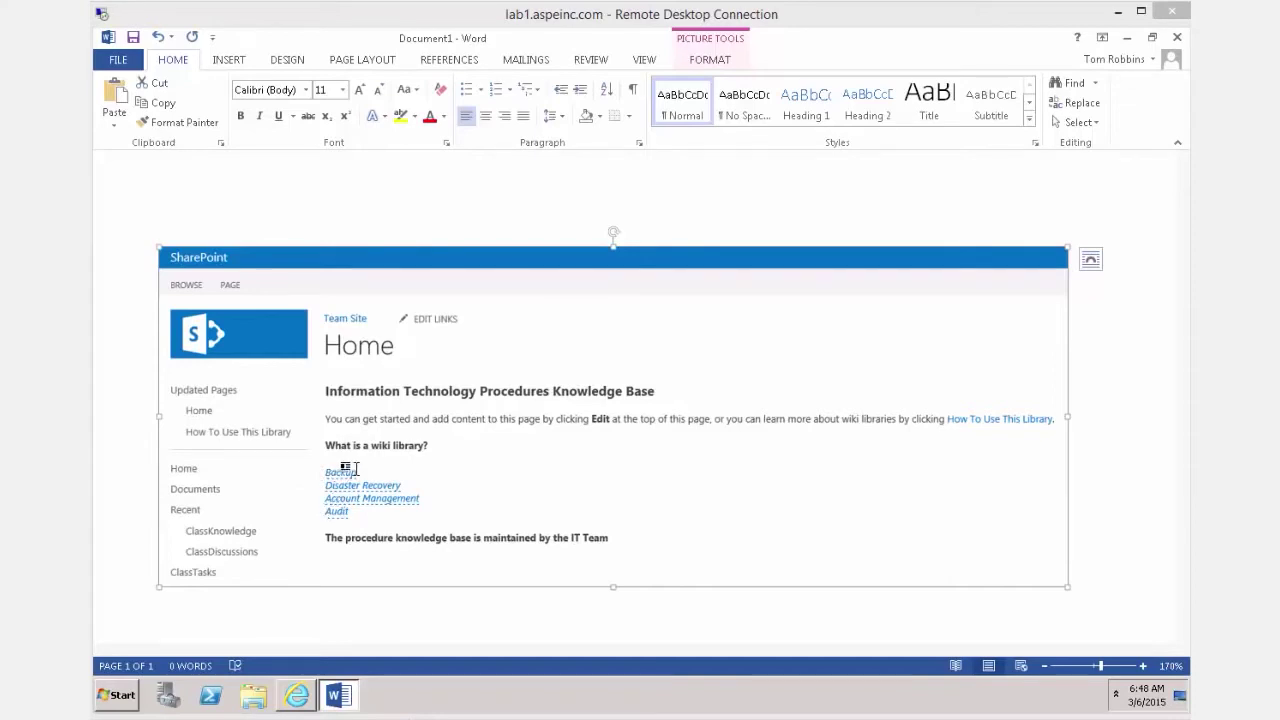
# Switch to the SharePoint team site in Internet Explorer, search its addable apps for "wiki" and start adding a Wiki Page Library
pyautogui.click(1127, 37)
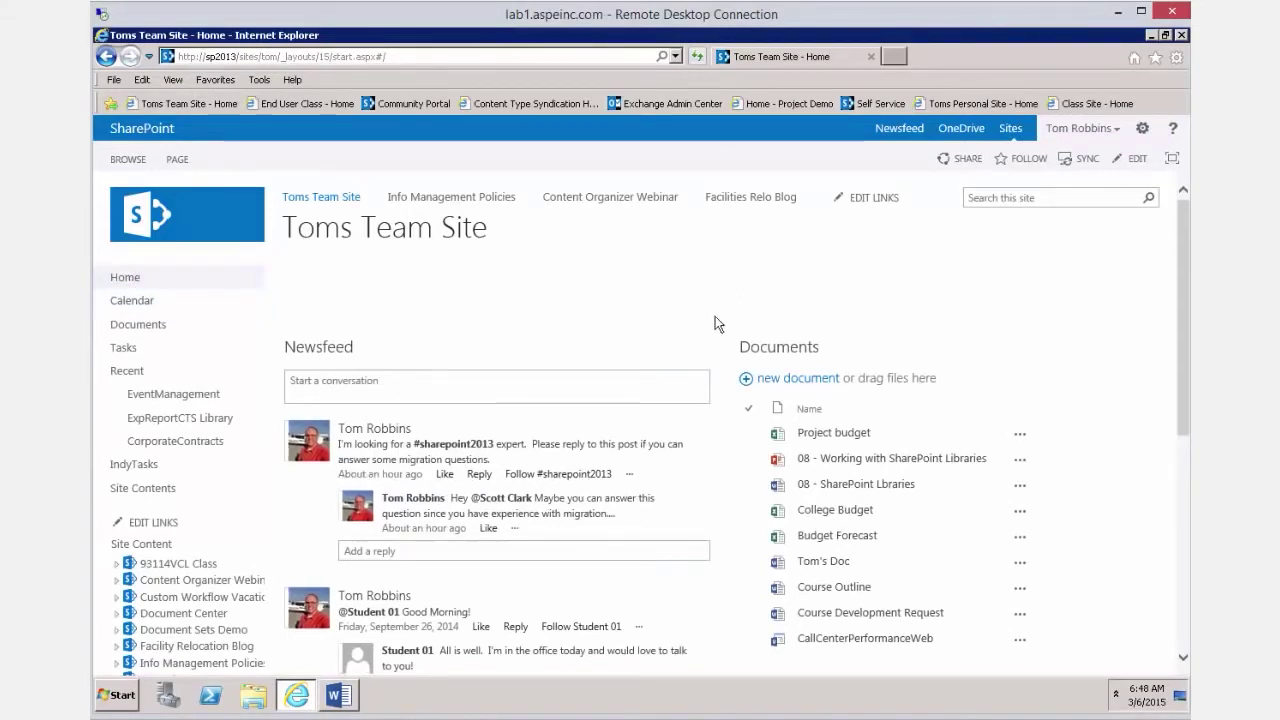
pyautogui.click(1142, 128)
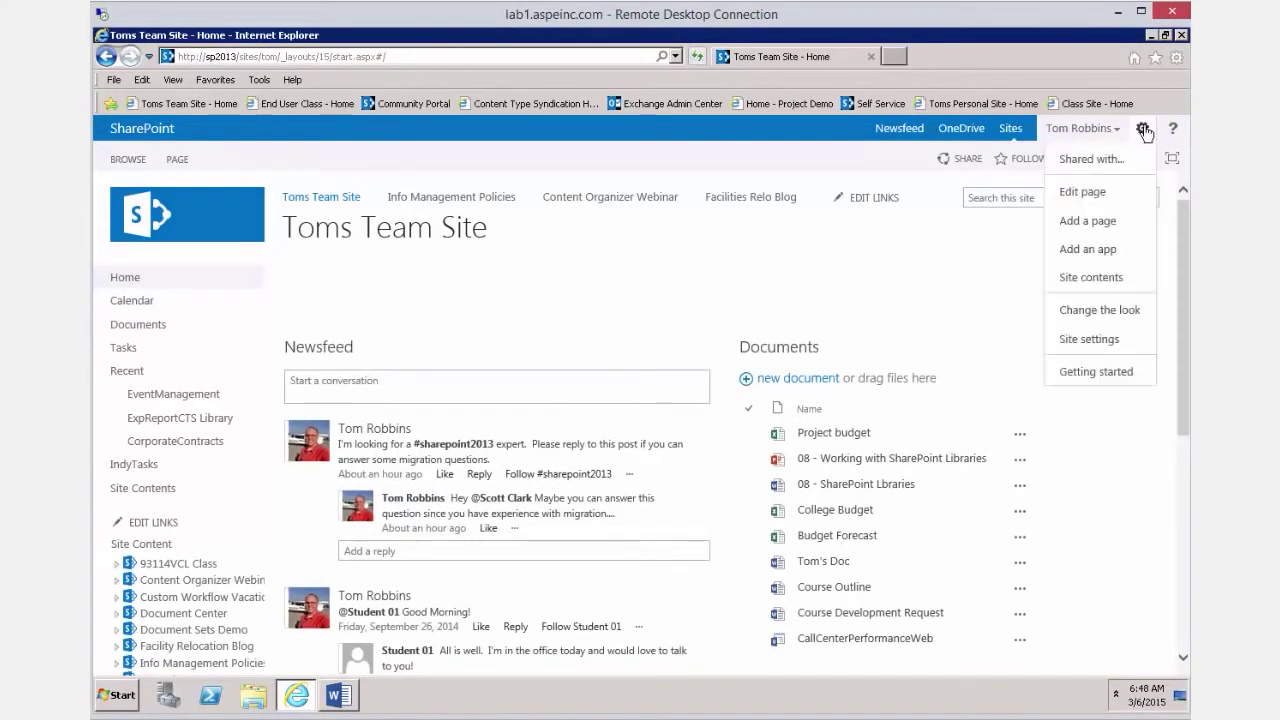
pyautogui.click(1107, 249)
pyautogui.click(351, 271)
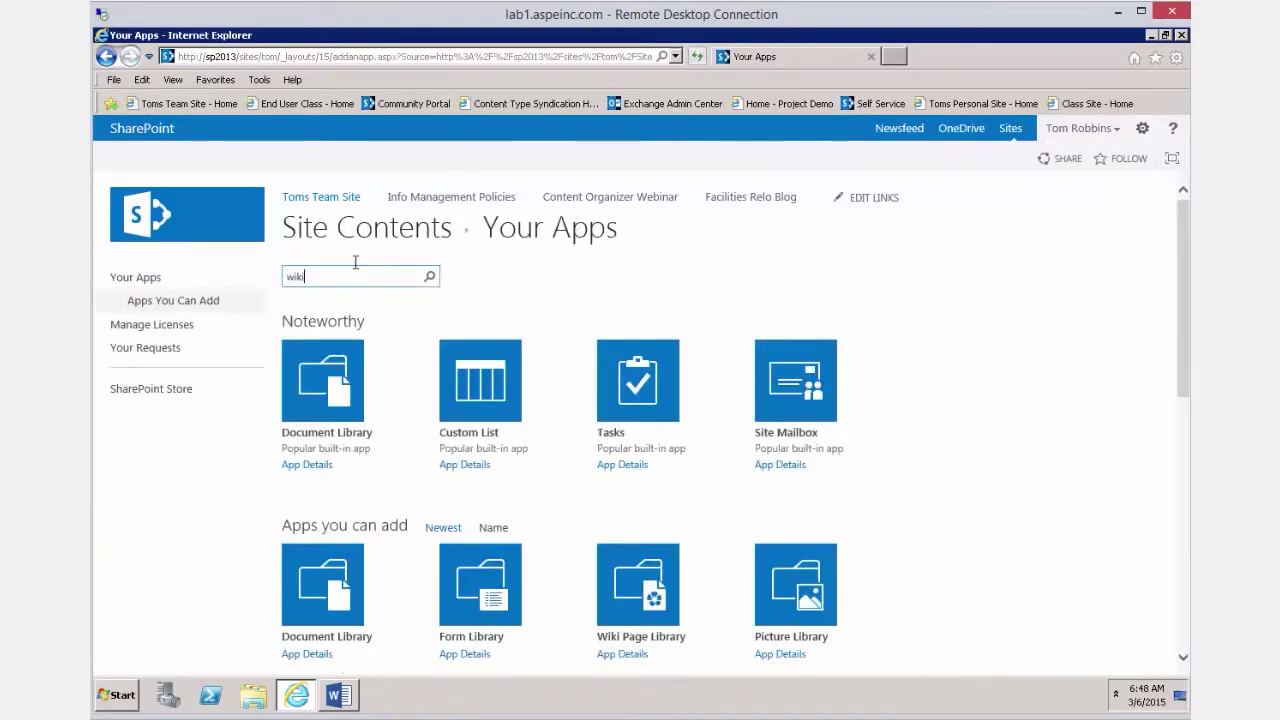
pyautogui.press('Return')
pyautogui.click(343, 383)
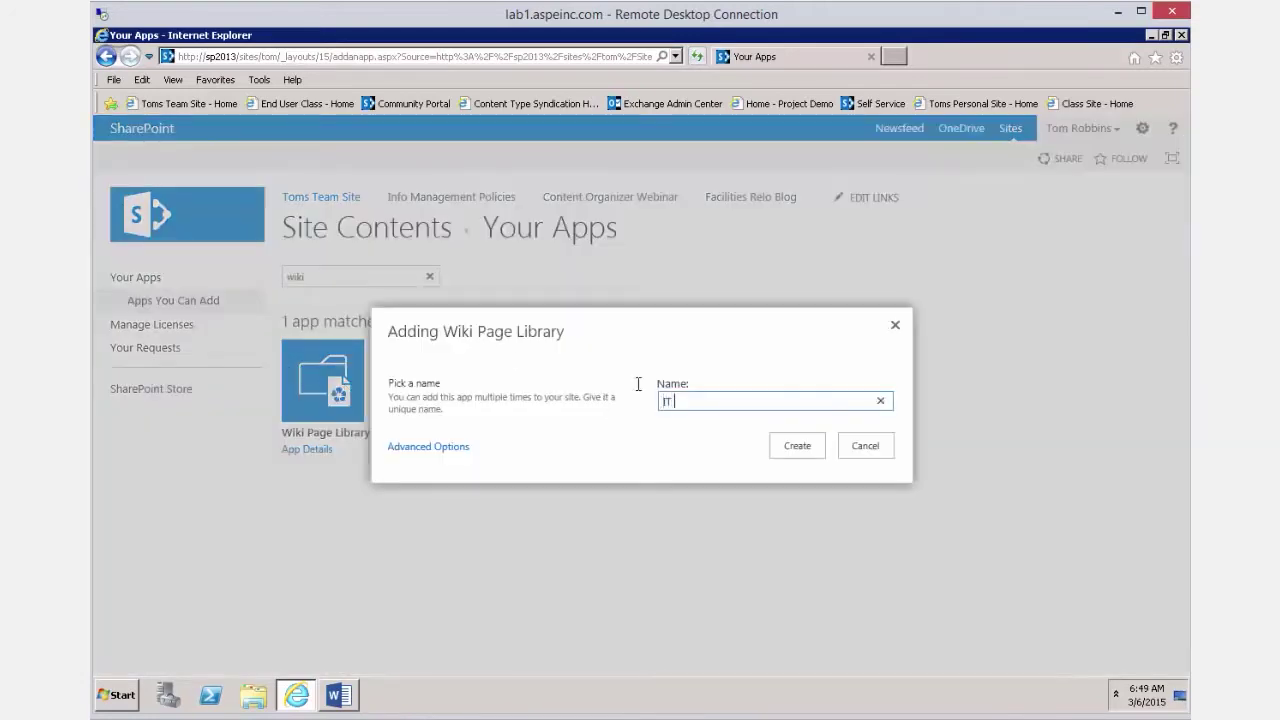
# Name the wiki page library "IT Procedures KB" and create it
pyautogui.write('IT PRo')
pyautogui.press('BackSpace')
pyautogui.press('BackSpace')
pyautogui.write('roce')
pyautogui.press('BackSpace')
pyautogui.write('ced')
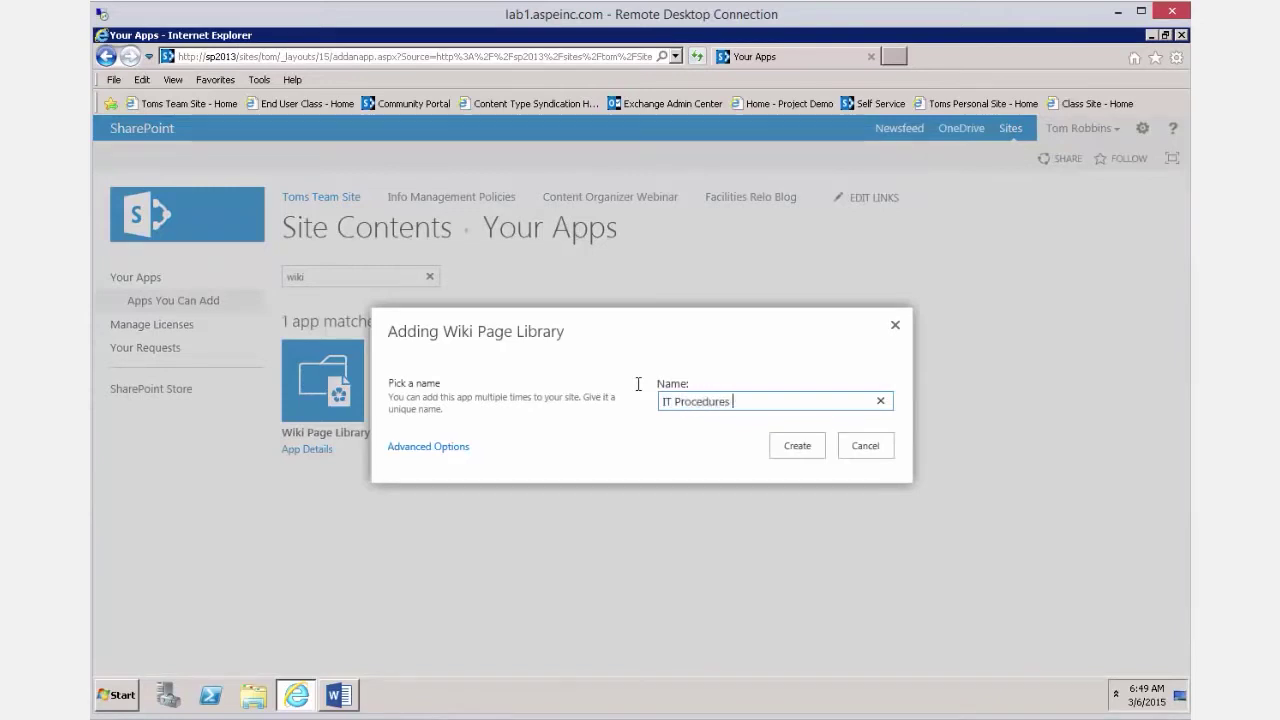
pyautogui.click(795, 450)
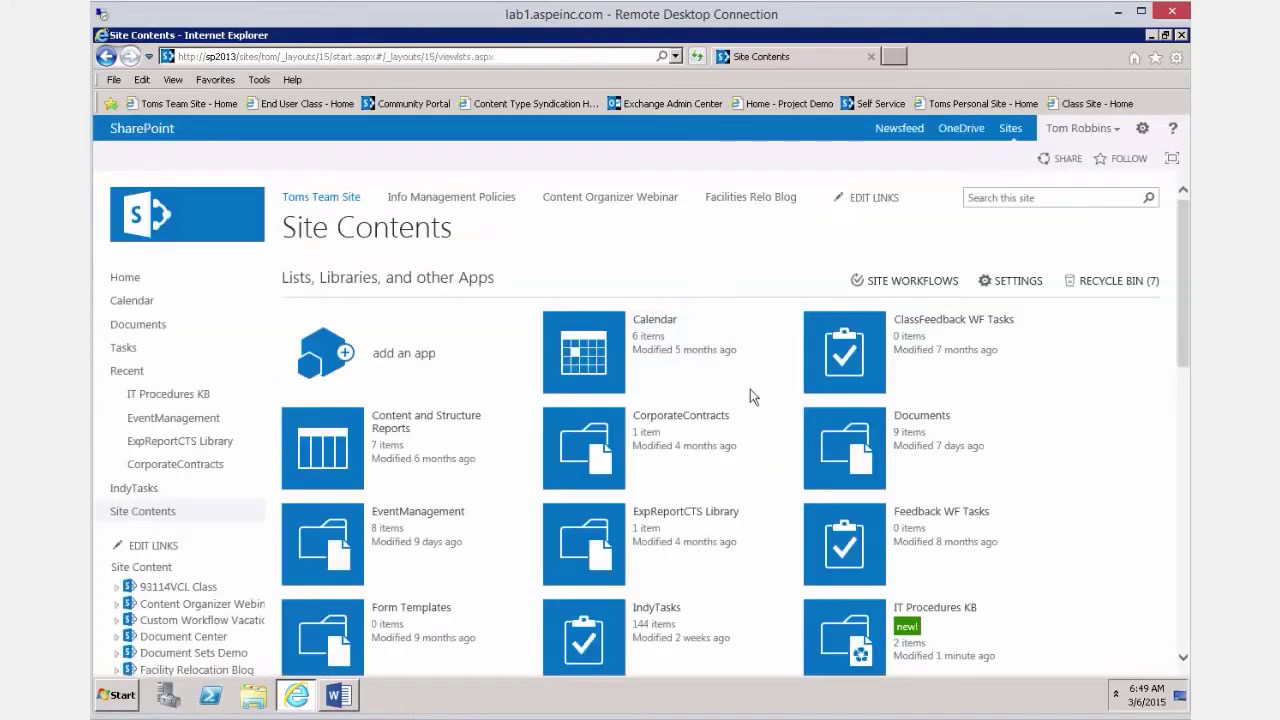
# Open the IT Procedures KB library and display the list of all its pages
pyautogui.click(838, 638)
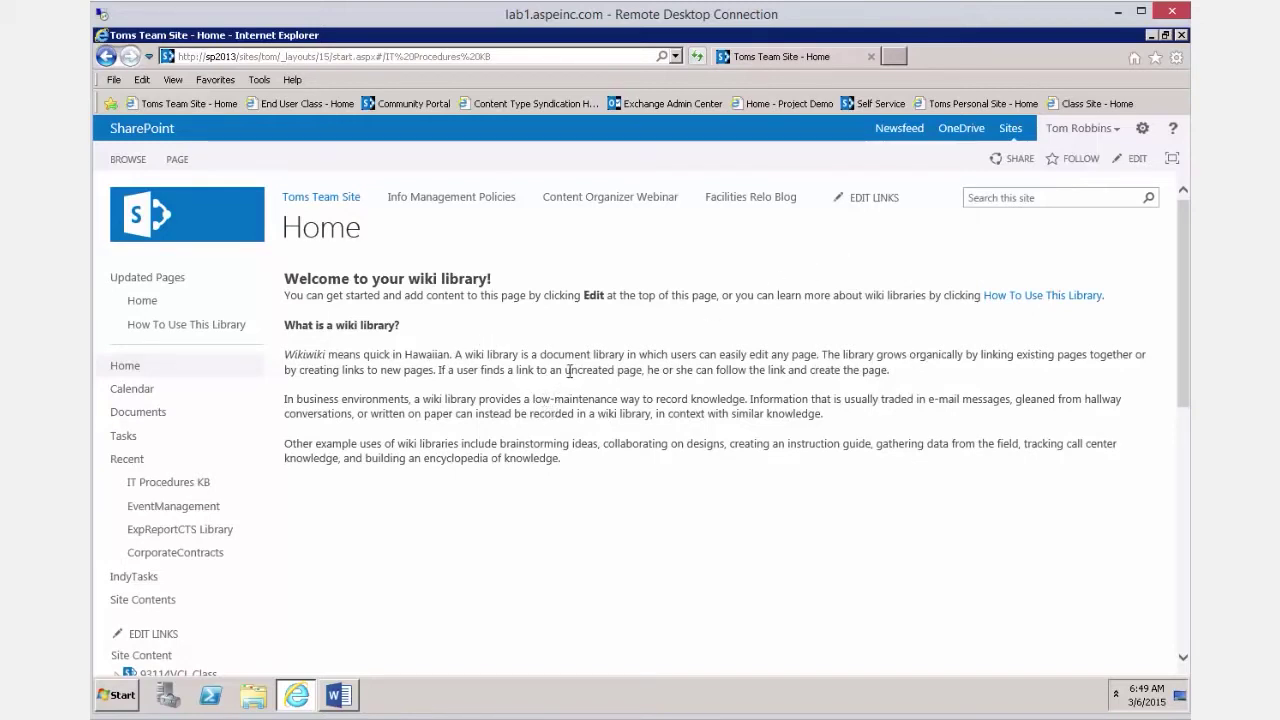
pyautogui.click(177, 160)
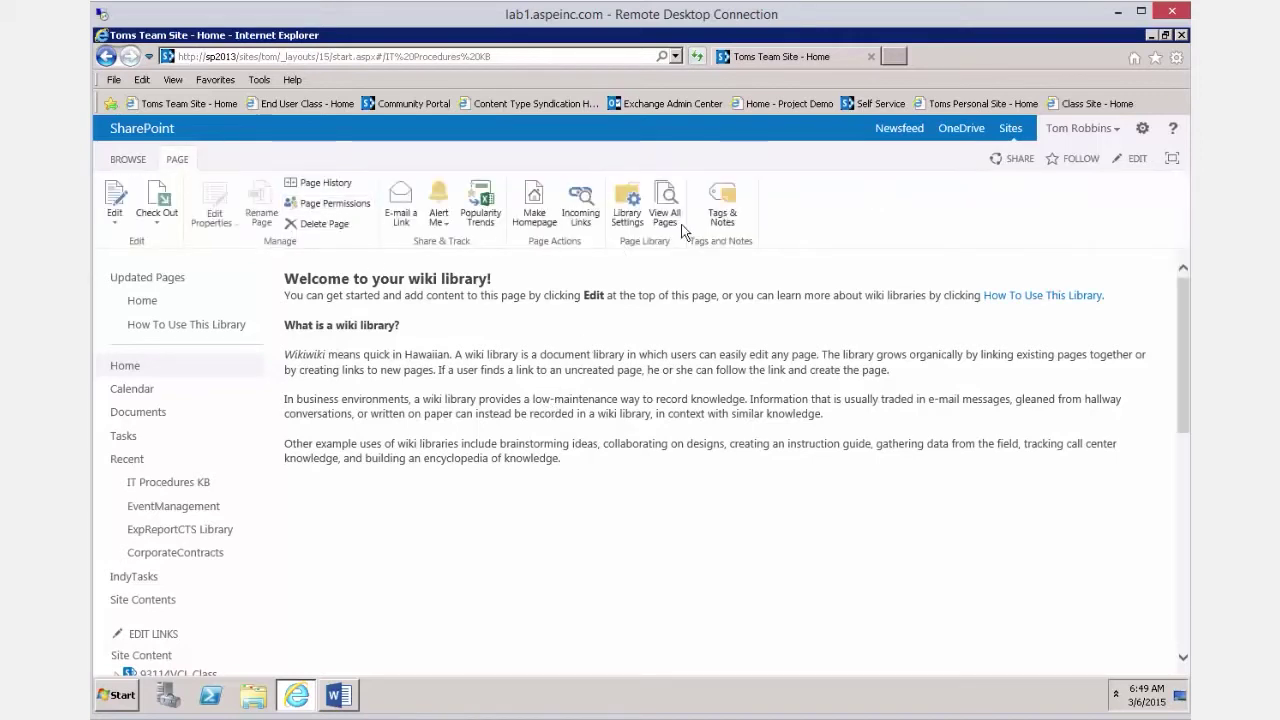
pyautogui.click(667, 197)
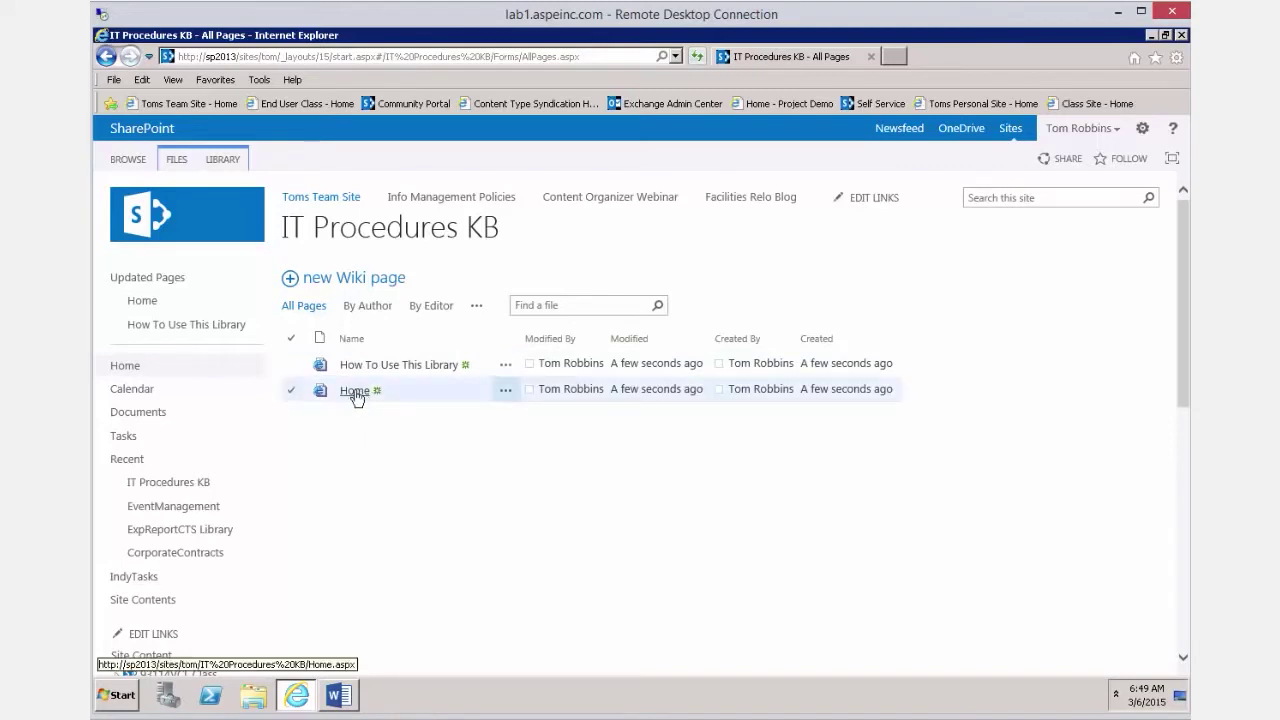
# Create a new wiki page named "NewPage" in the IT Procedures KB library
pyautogui.click(180, 163)
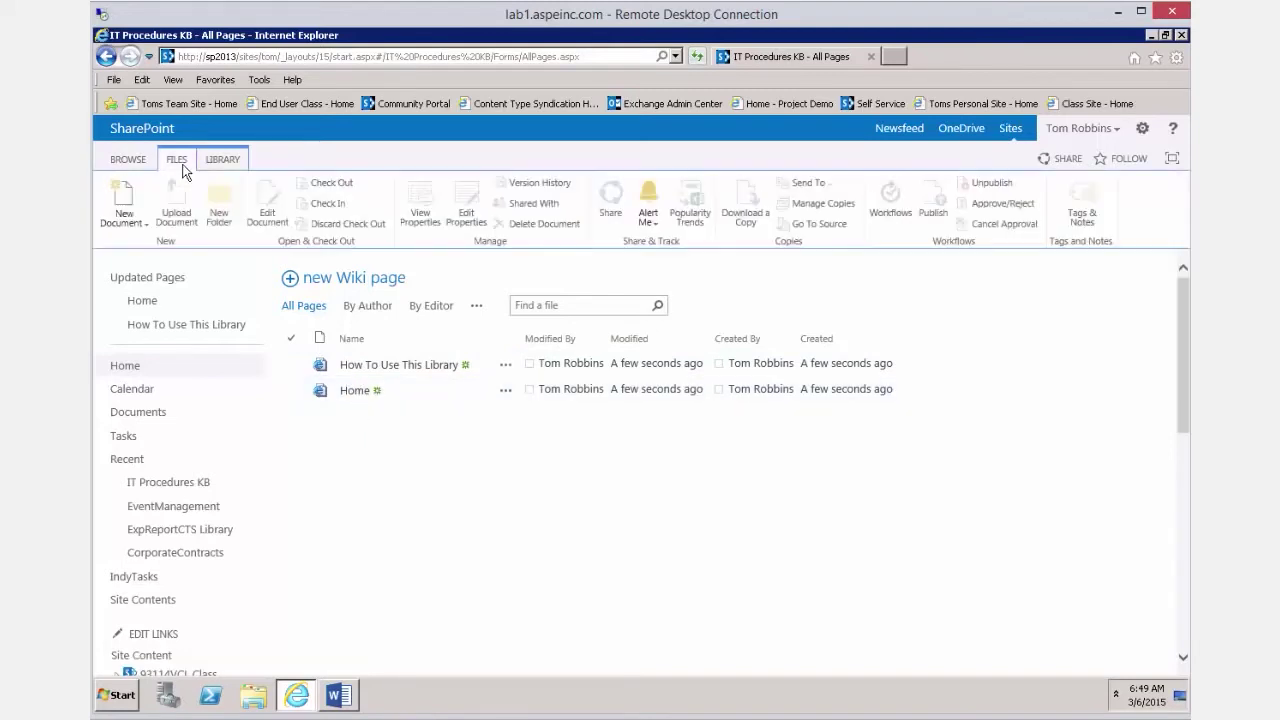
pyautogui.click(135, 224)
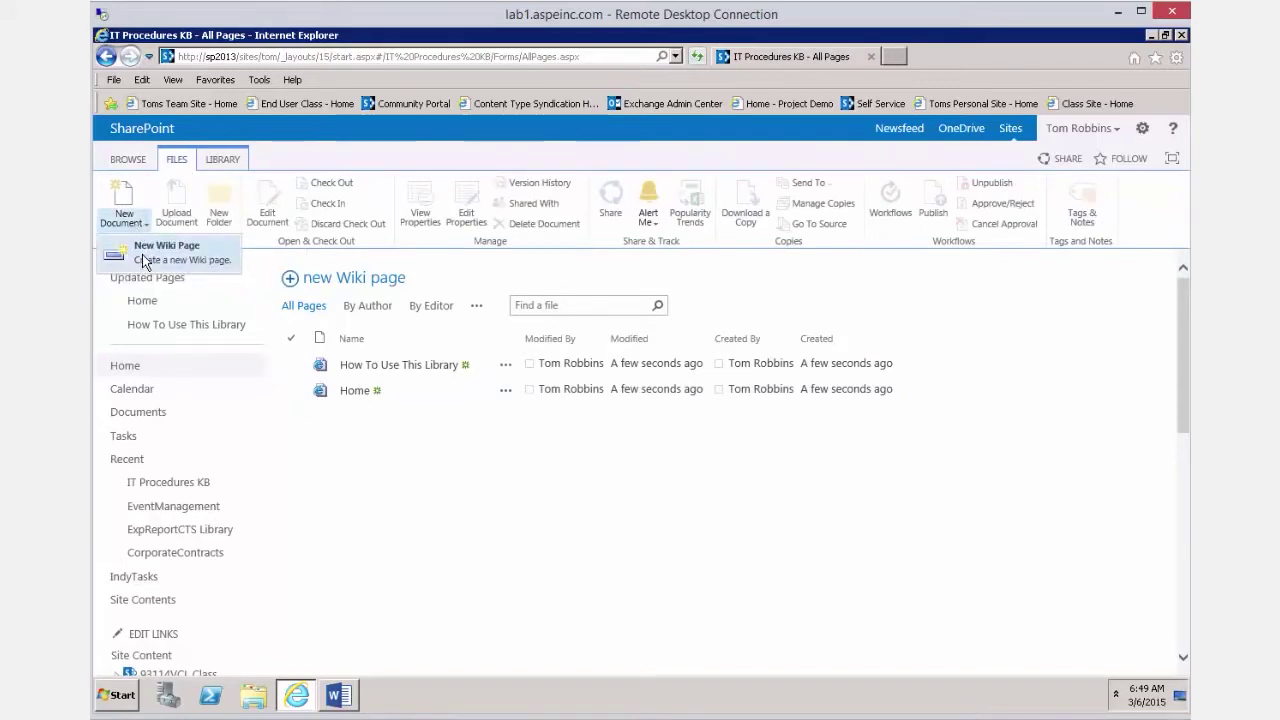
pyautogui.click(150, 252)
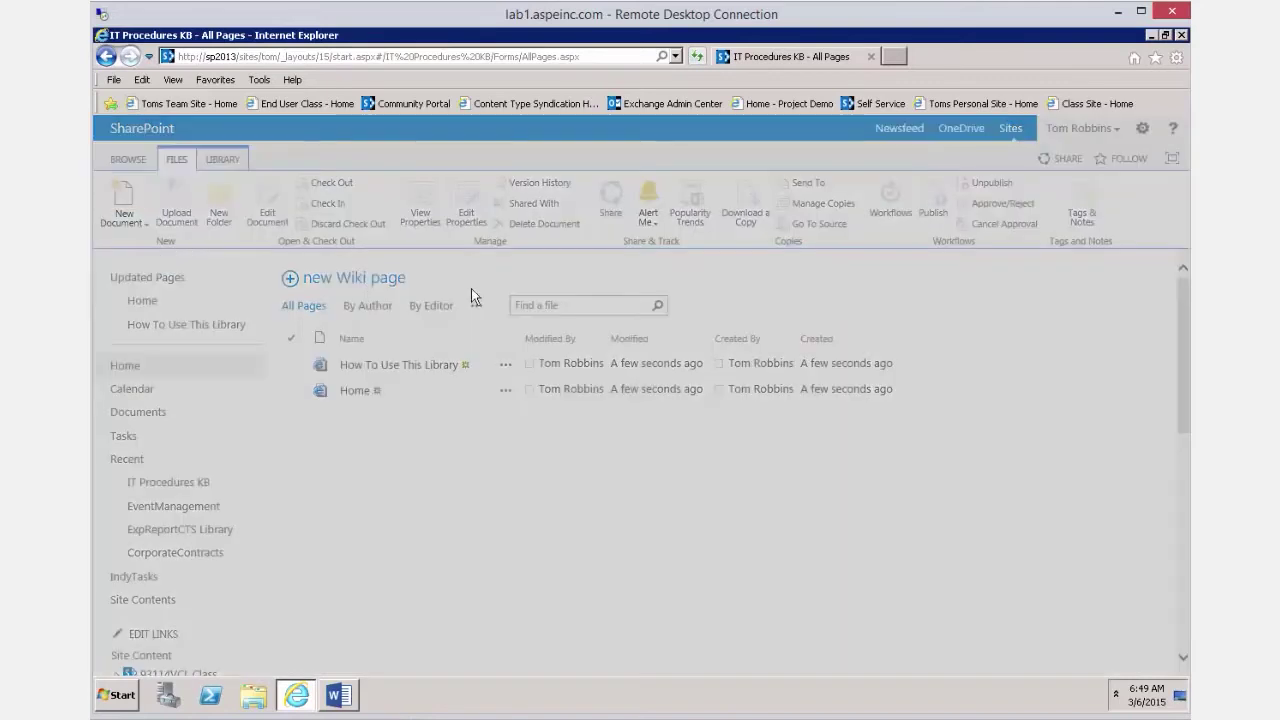
pyautogui.write('NewPage')
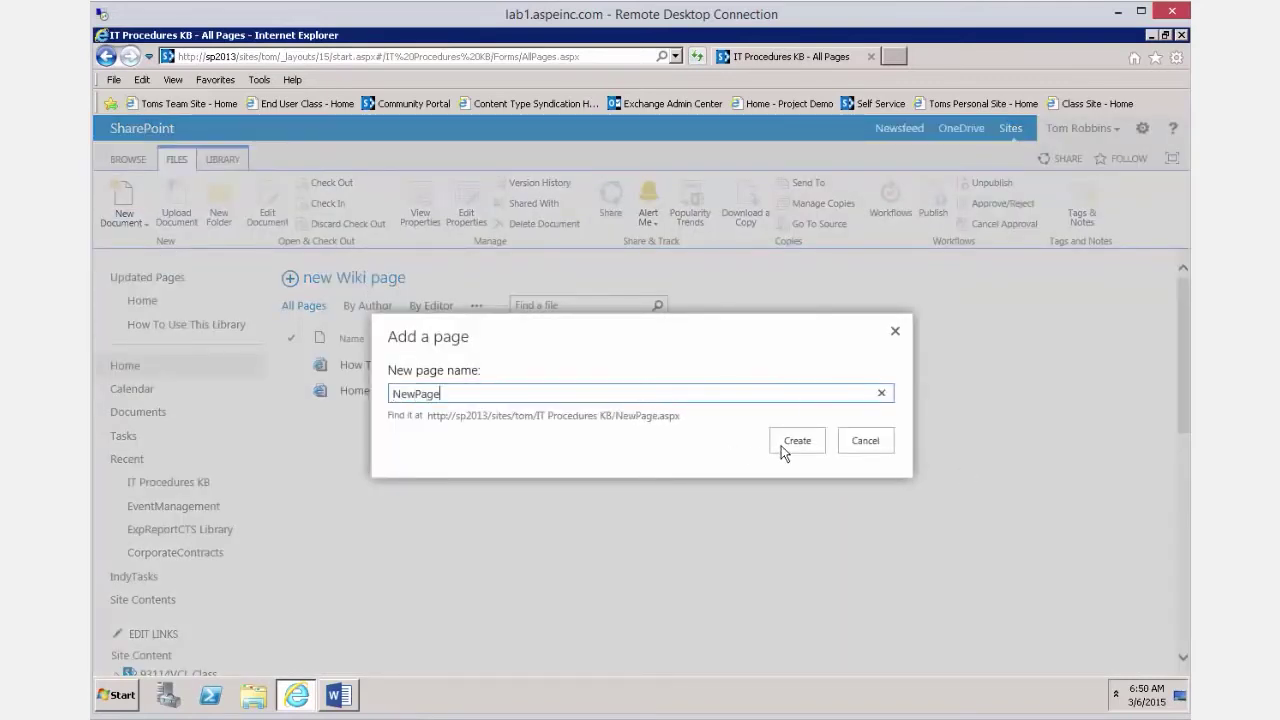
pyautogui.click(797, 444)
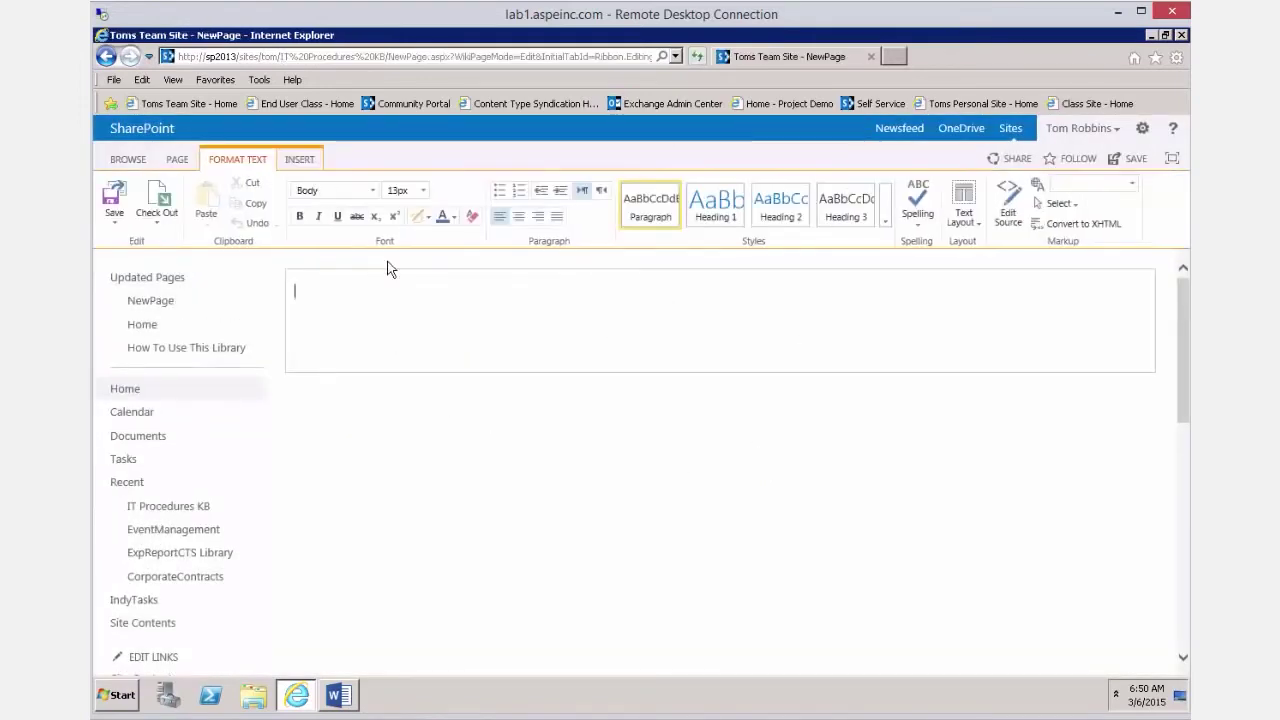
# Enter "New Page....." and, below it, "Place content." in the page body, and save the page
pyautogui.write('New Page.....  ')
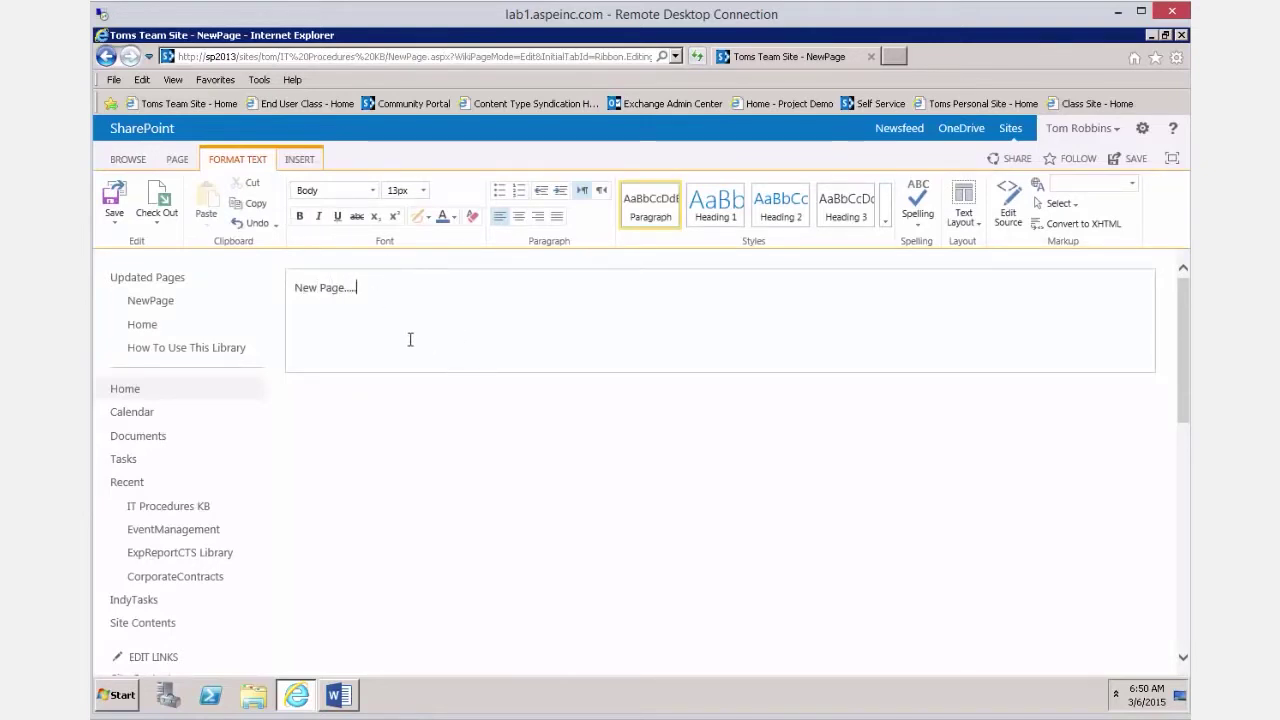
pyautogui.write('Place c')
pyautogui.press('BackSpace')
pyautogui.press('BackSpace')
pyautogui.press('BackSpace')
pyautogui.write('tent.')
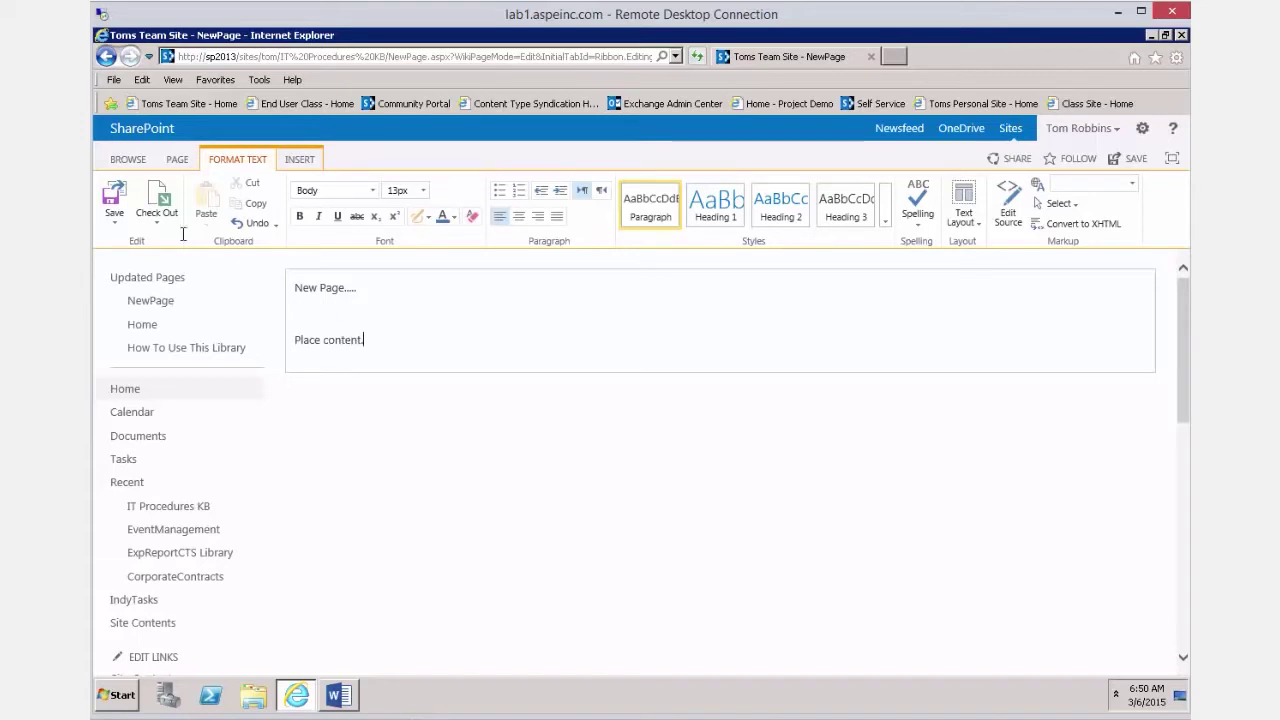
pyautogui.click(114, 204)
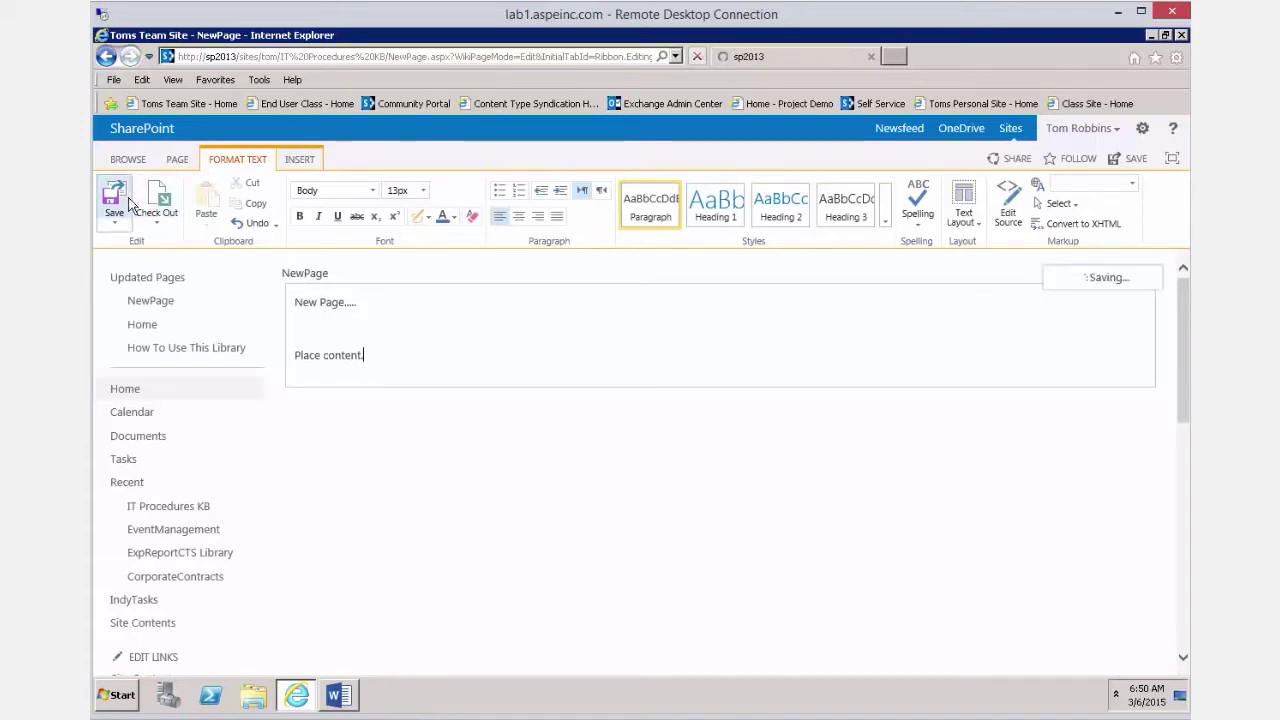
# Return to the list of all wiki pages and open the Home page for editing
pyautogui.click(178, 157)
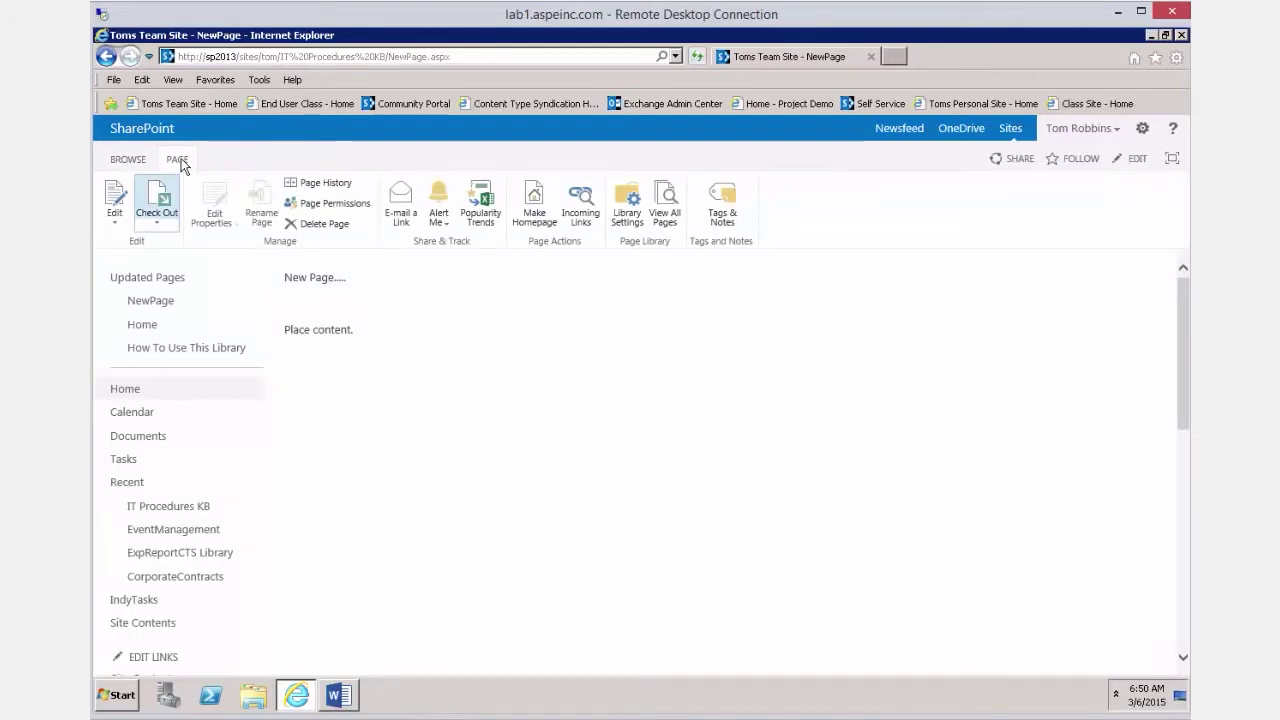
pyautogui.click(668, 204)
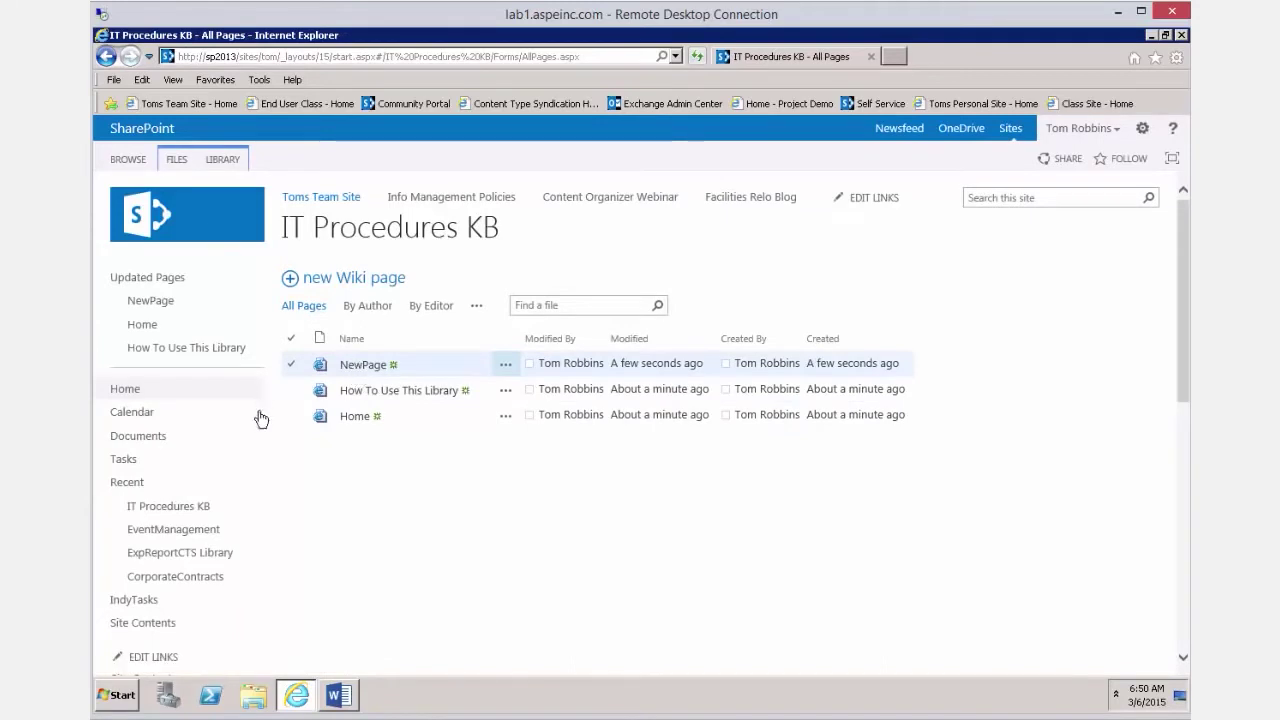
pyautogui.click(355, 416)
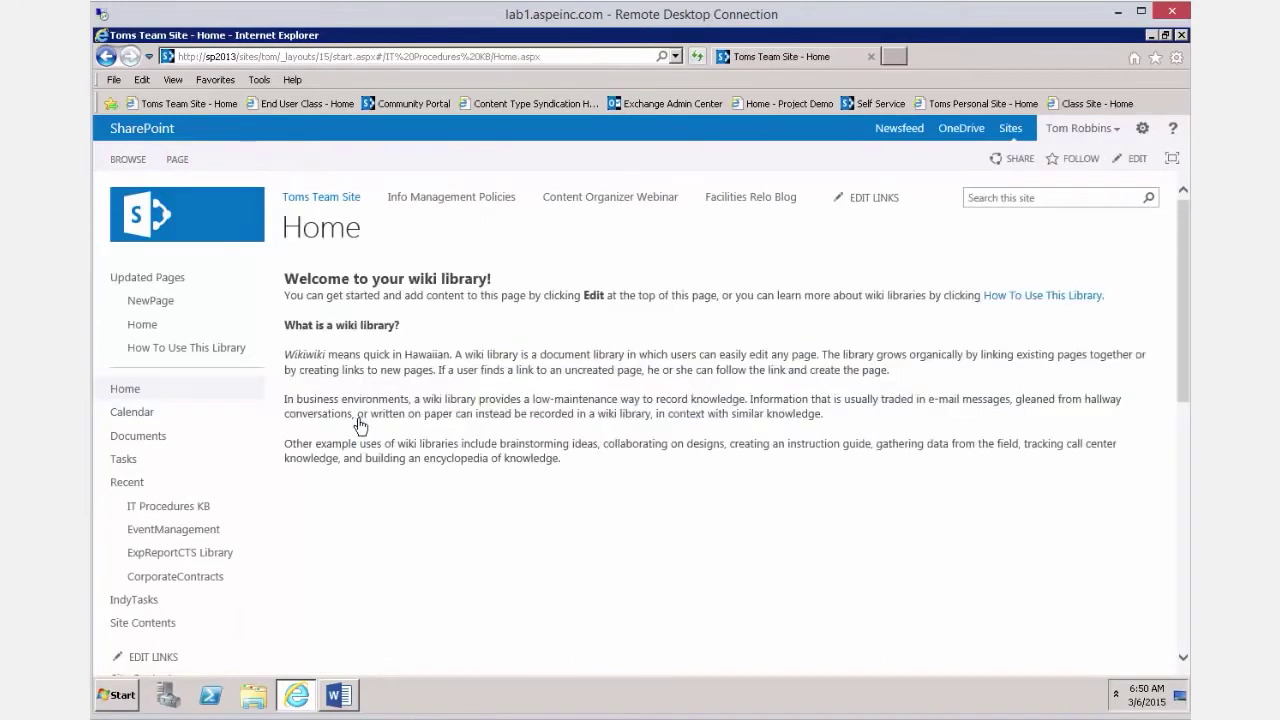
pyautogui.click(177, 160)
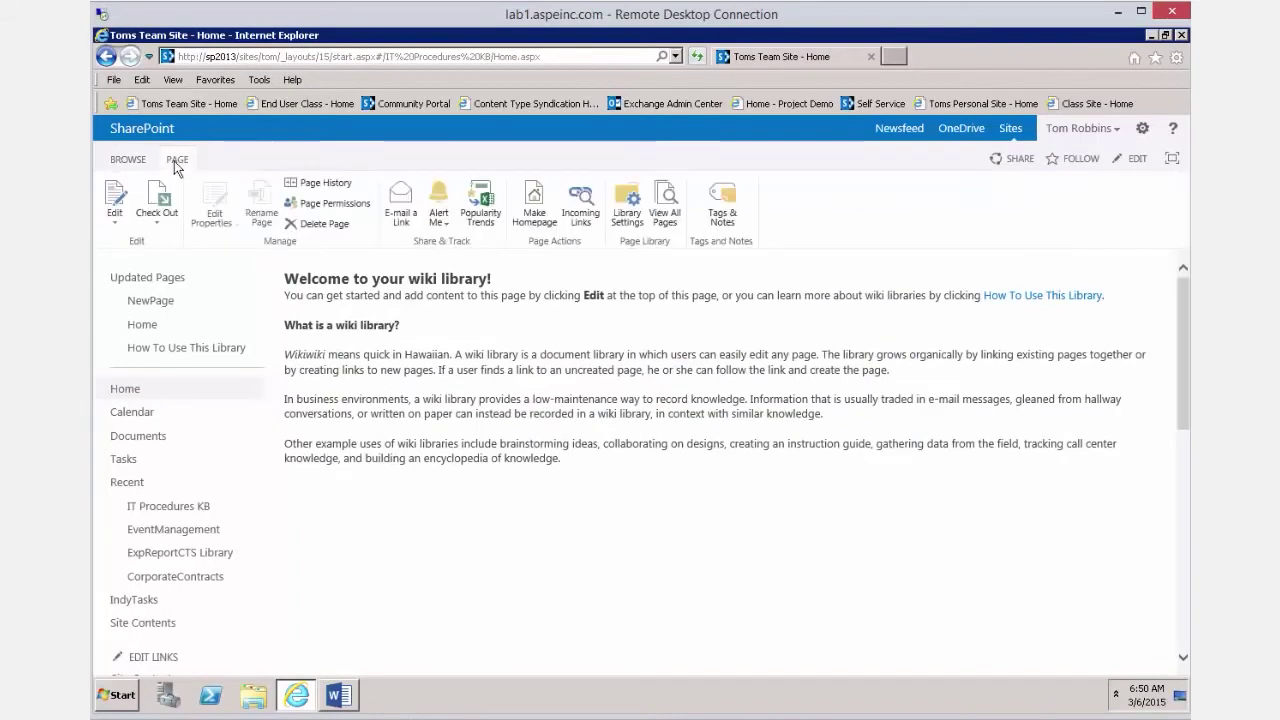
pyautogui.click(118, 203)
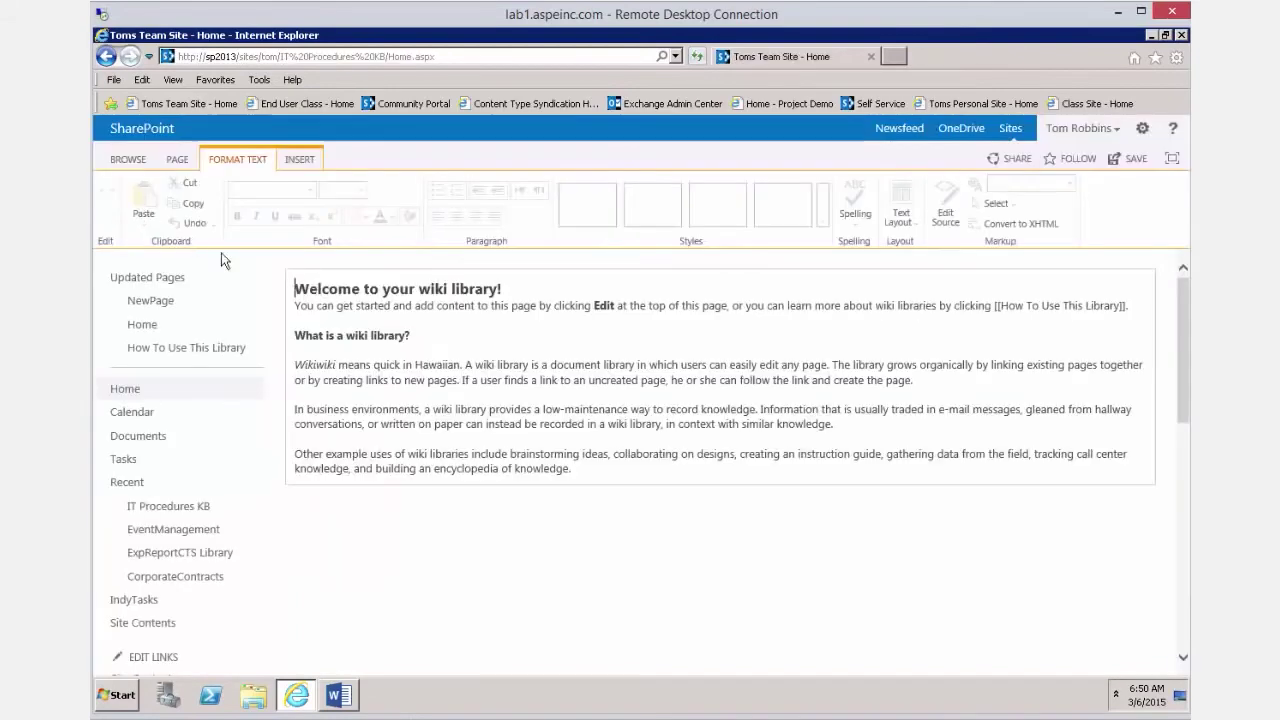
# Check the sample layout in Word, and replace the Home page's welcome heading with "IT Procedures Knowledge Base" followed by a line break
pyautogui.click(338, 695)
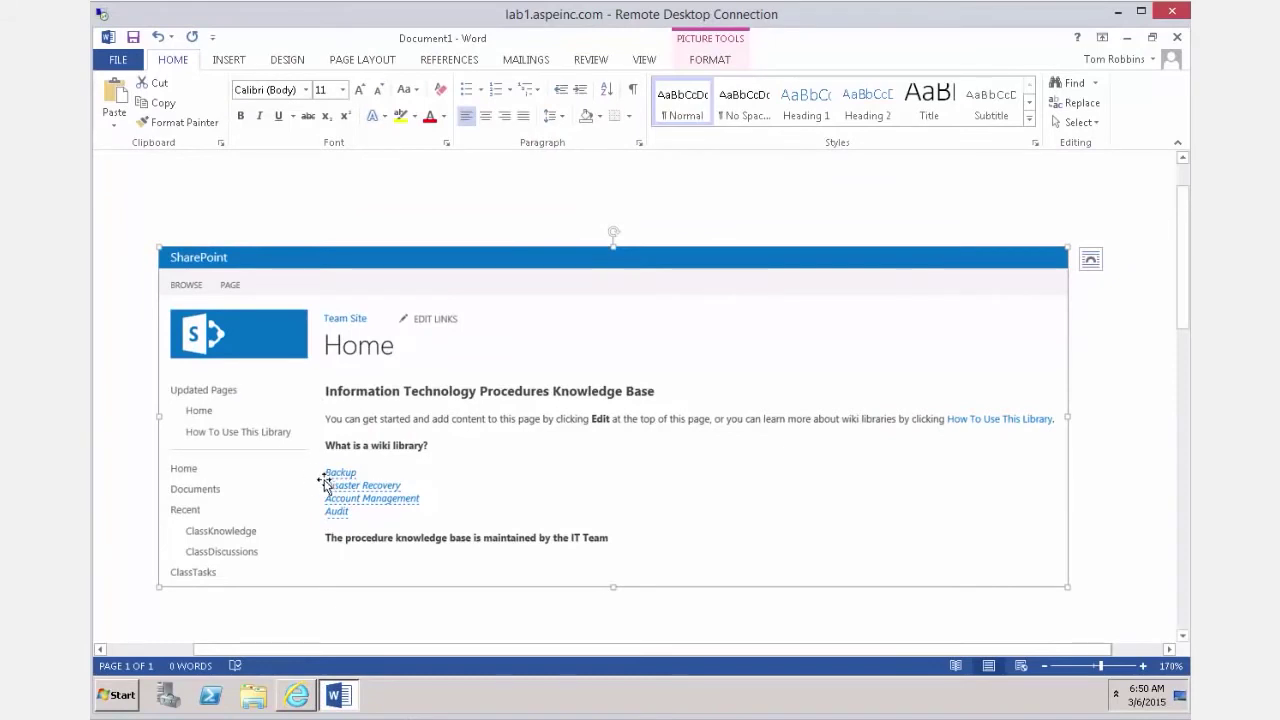
pyautogui.click(296, 697)
pyautogui.moveTo(503, 289); pyautogui.dragTo(286, 282)
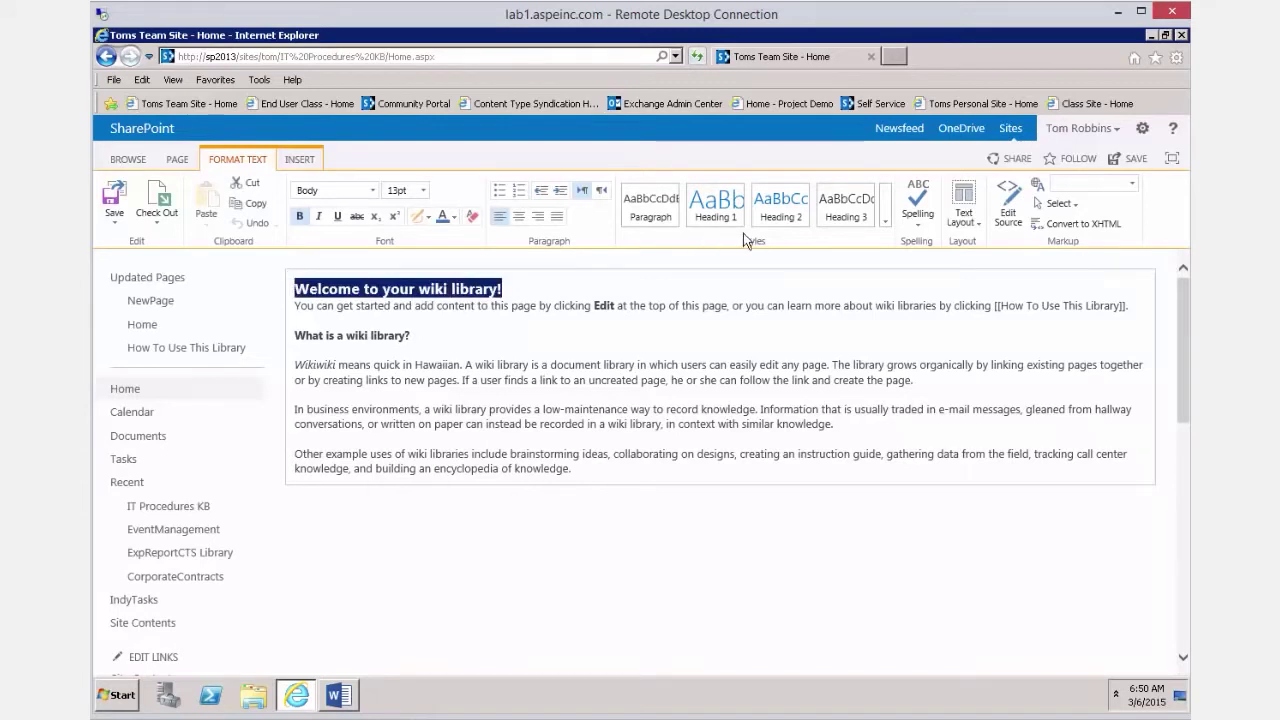
pyautogui.write('IT Procedures Knowledge Base')
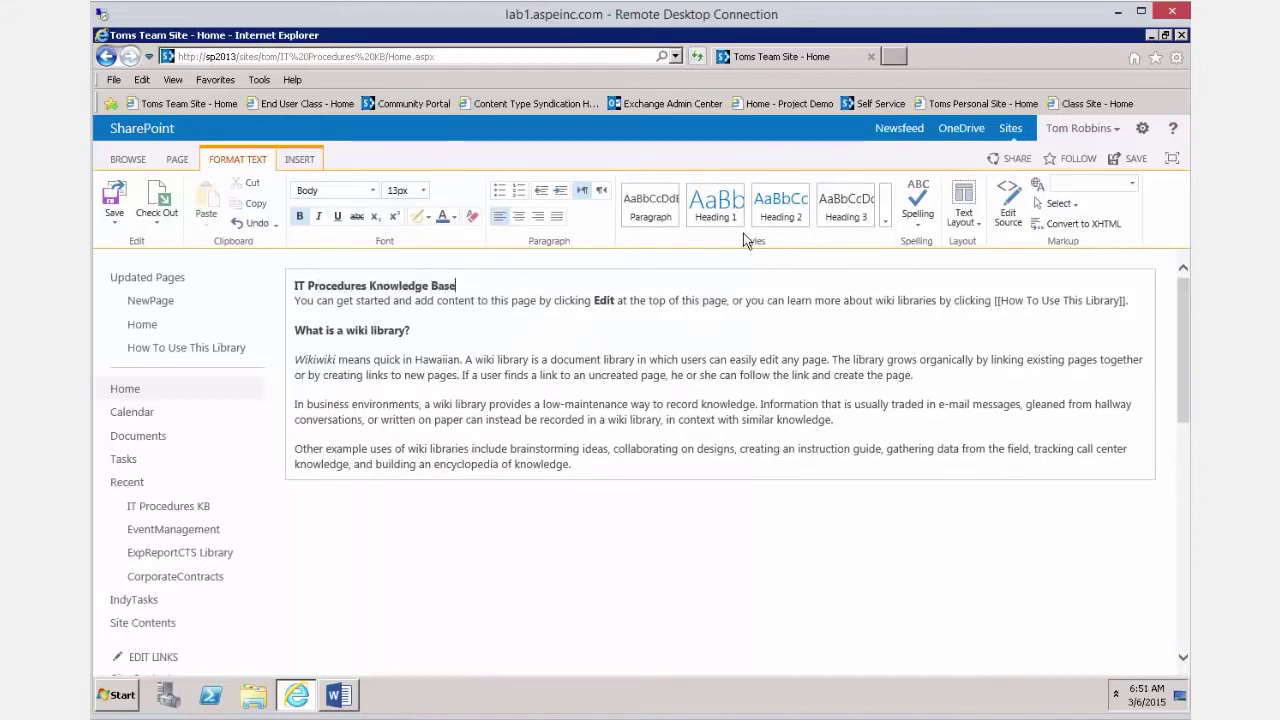
pyautogui.press('Return')
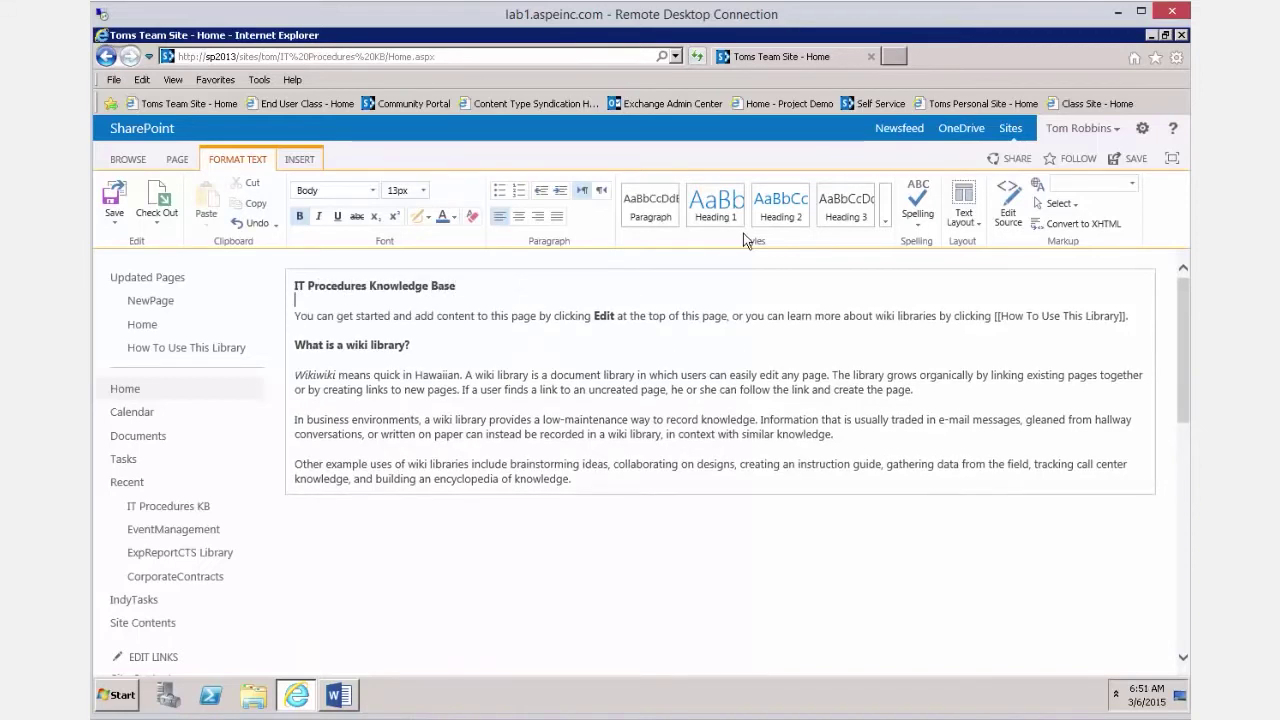
# Replace the getting-started sentence with "Here are some links to common IT Procedures - these are maintained by the IT Team.", set off by a blank line
pyautogui.hotkey('shift', 'End')
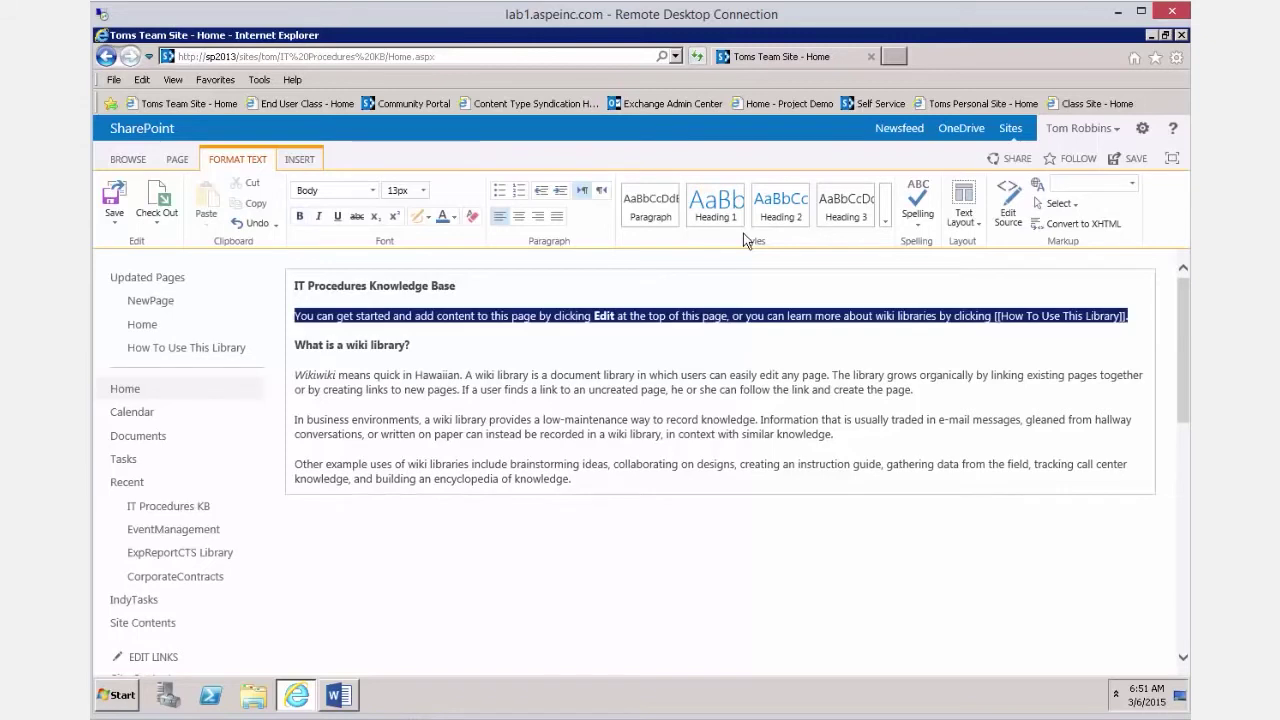
pyautogui.write('Here are')
pyautogui.press('BackSpace')
pyautogui.press('BackSpace')
pyautogui.press('BackSpace')
pyautogui.press('BackSpace')
pyautogui.press('BackSpace')
pyautogui.press('BackSpace')
pyautogui.press('BackSpace')
pyautogui.press('BackSpace')
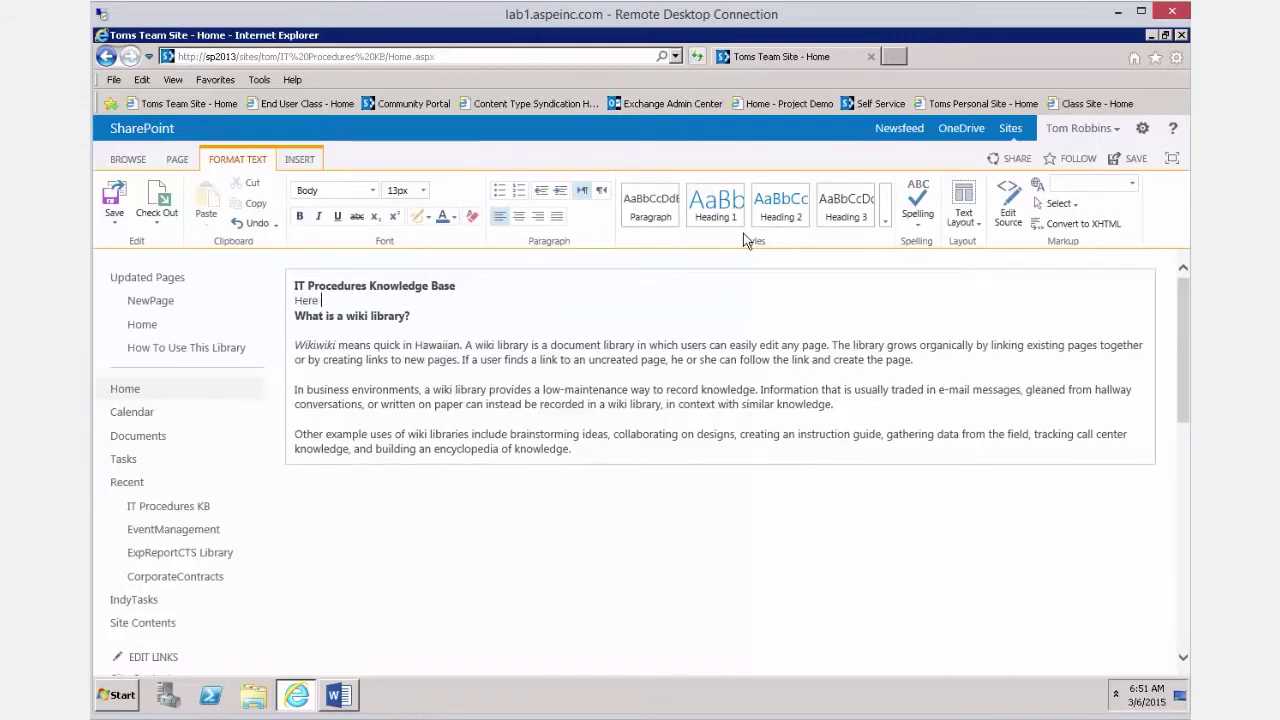
pyautogui.press('Return')
pyautogui.write('Here are some links to com')
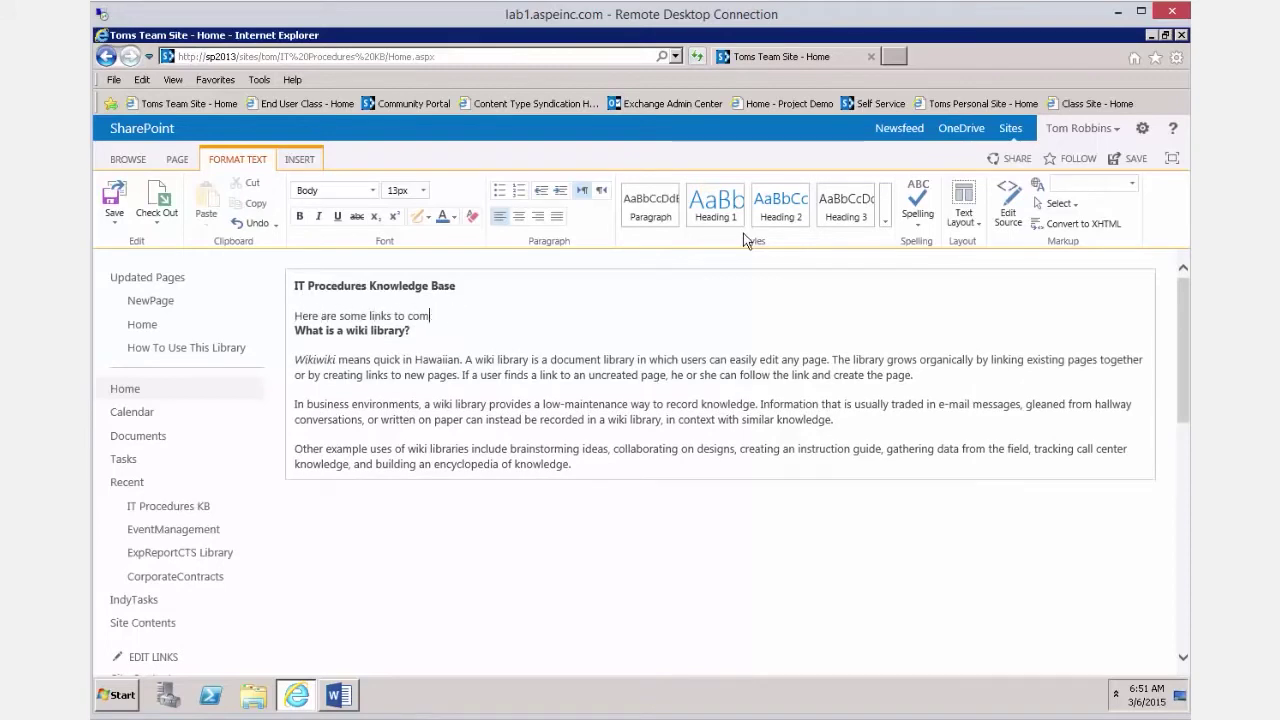
pyautogui.write('omon IT Procedures')
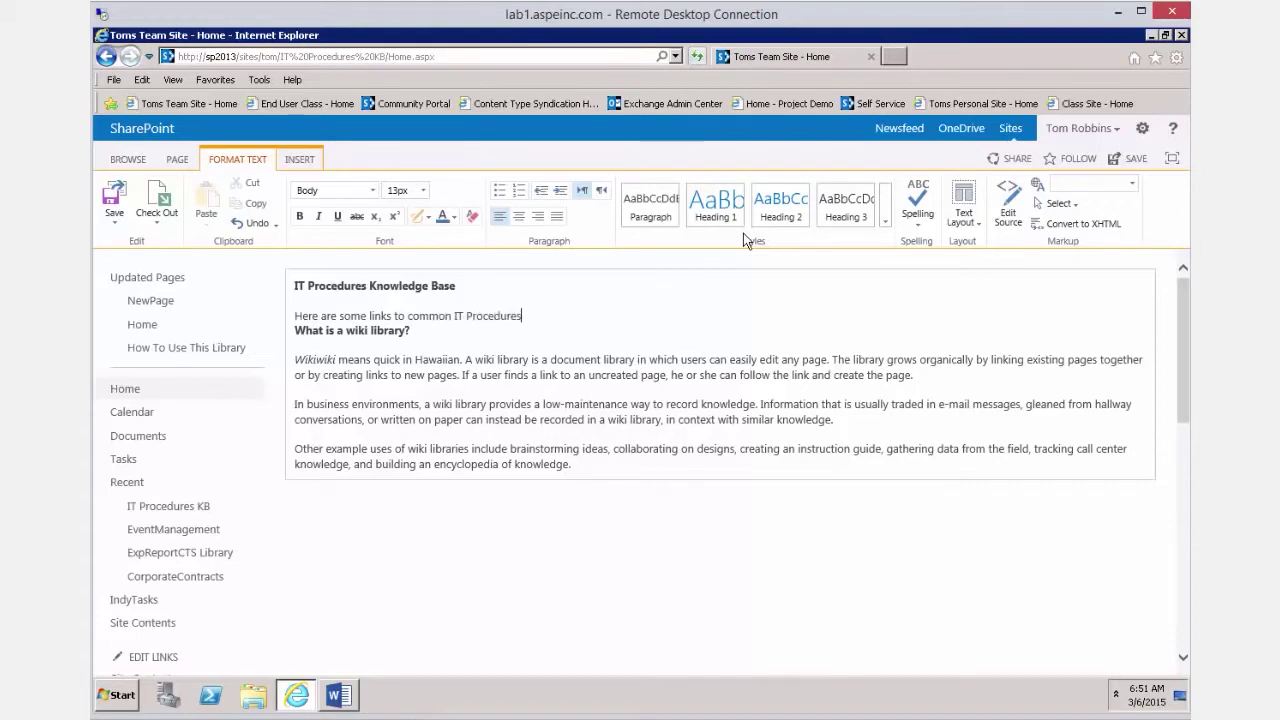
pyautogui.write('- these are maintained by the IT Team.')
pyautogui.press('Return')
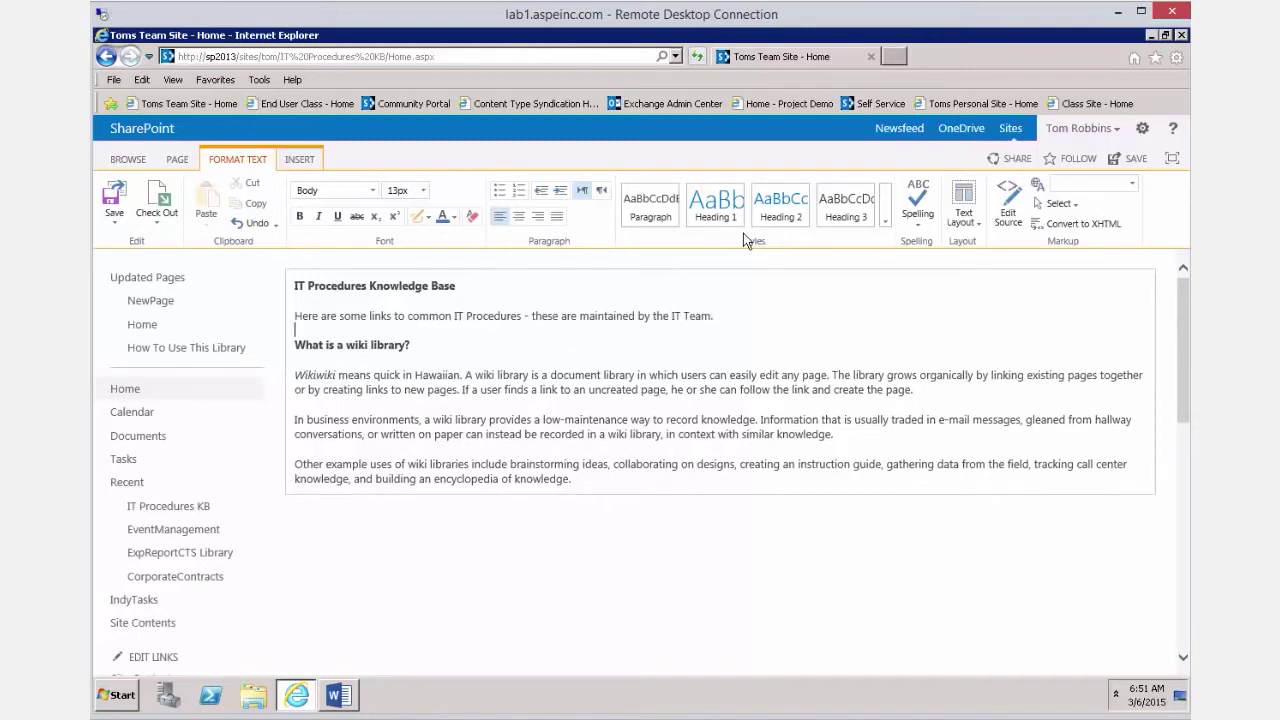
# Delete the "What is a wiki library?" heading and all paragraphs under it, and add an empty line in their place
pyautogui.hotkey('shift', 'End')
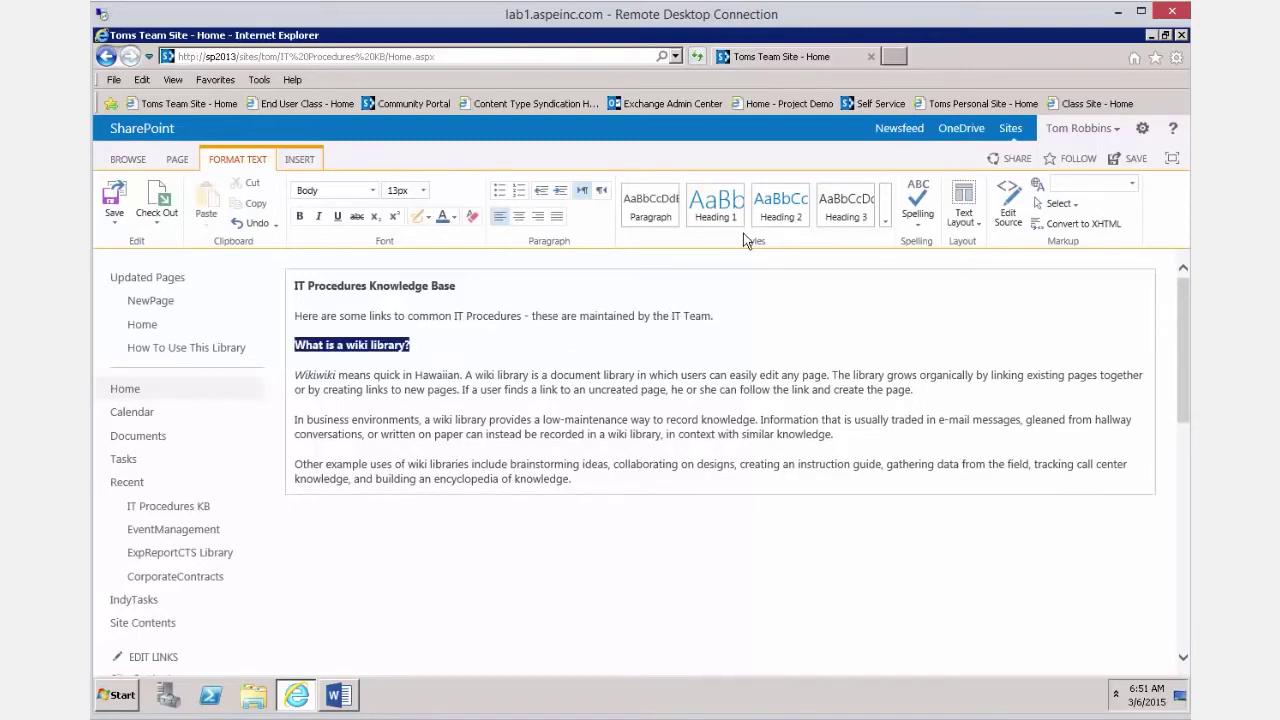
pyautogui.hotkey('shift', 'Down')
pyautogui.hotkey('shift', 'Down')
pyautogui.hotkey('shift', 'Down')
pyautogui.hotkey('shift', 'Down')
pyautogui.hotkey('shift', 'Down')
pyautogui.hotkey('shift', 'Down')
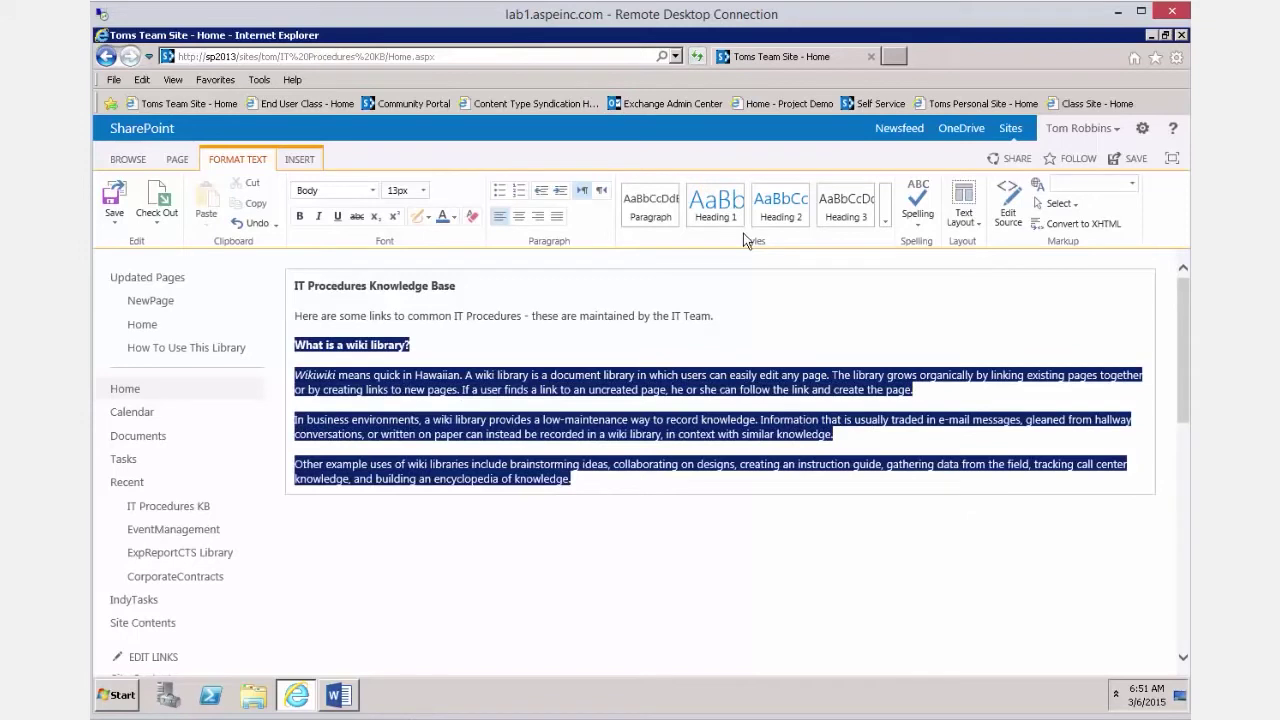
pyautogui.press('Delete')
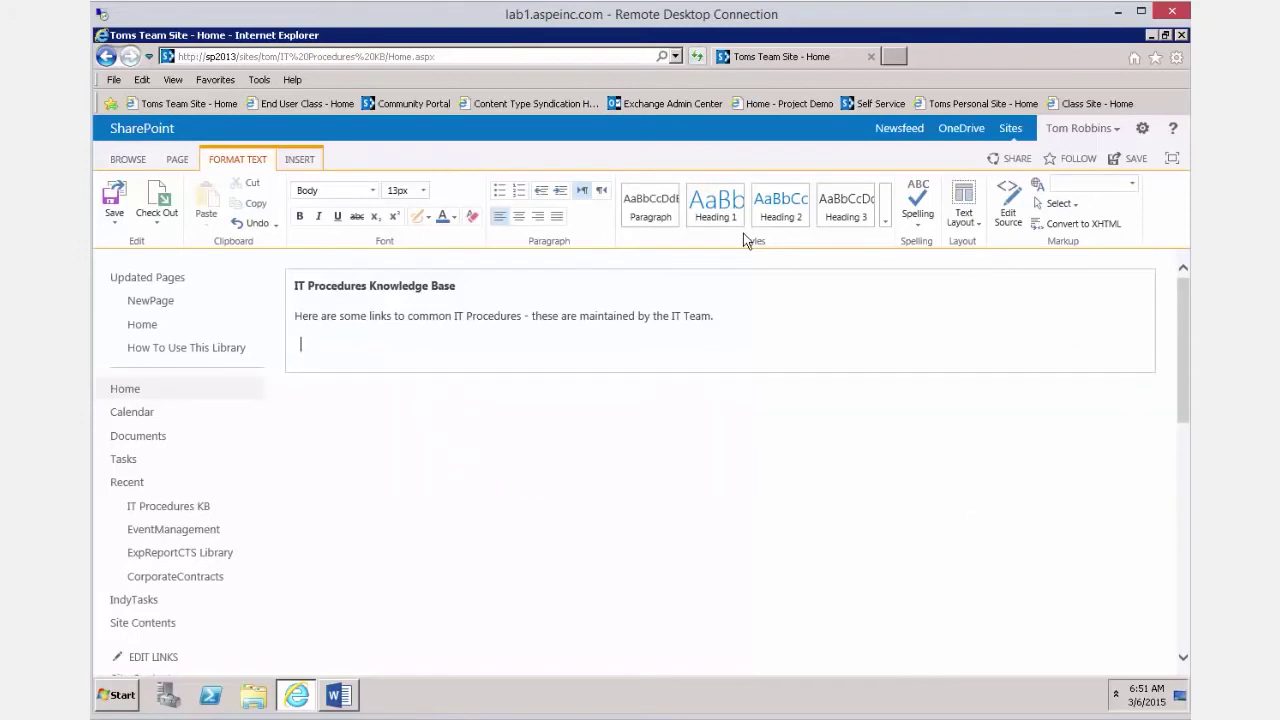
pyautogui.press('Return')
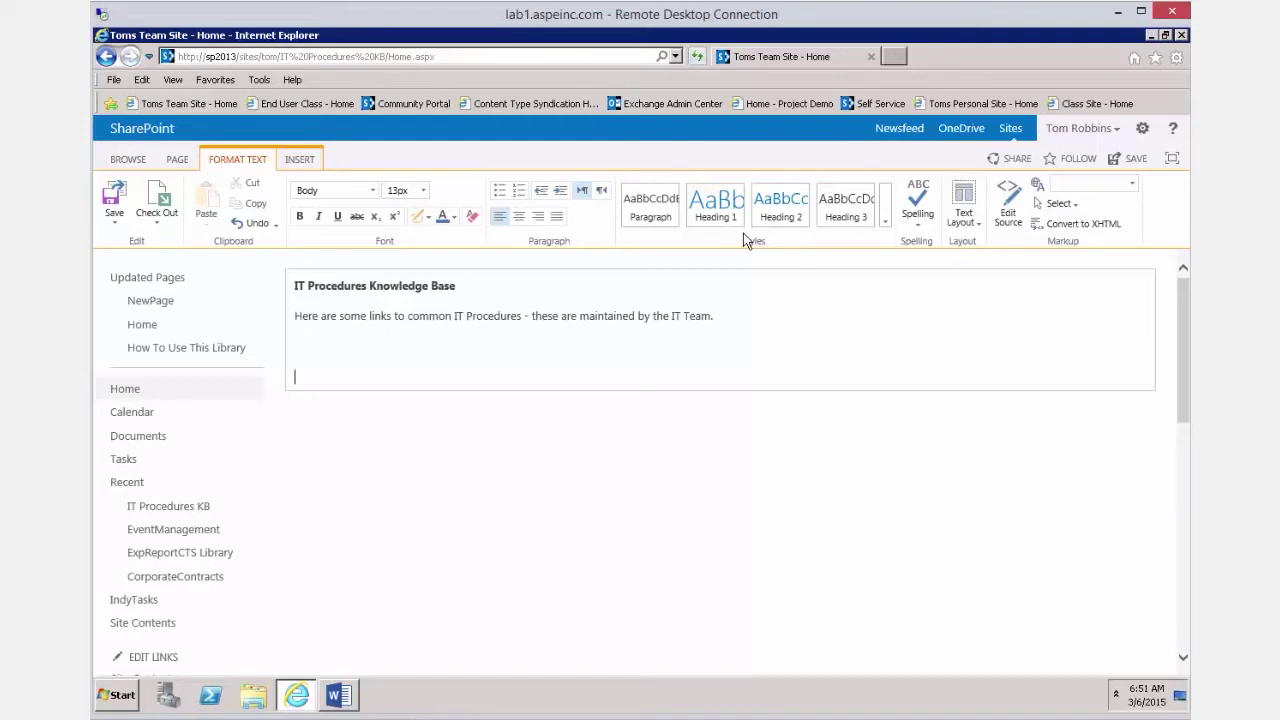
# Insert a [[Home]] wiki link below the introductory sentence on the Home page, followed by a blank line
pyautogui.write('[[')
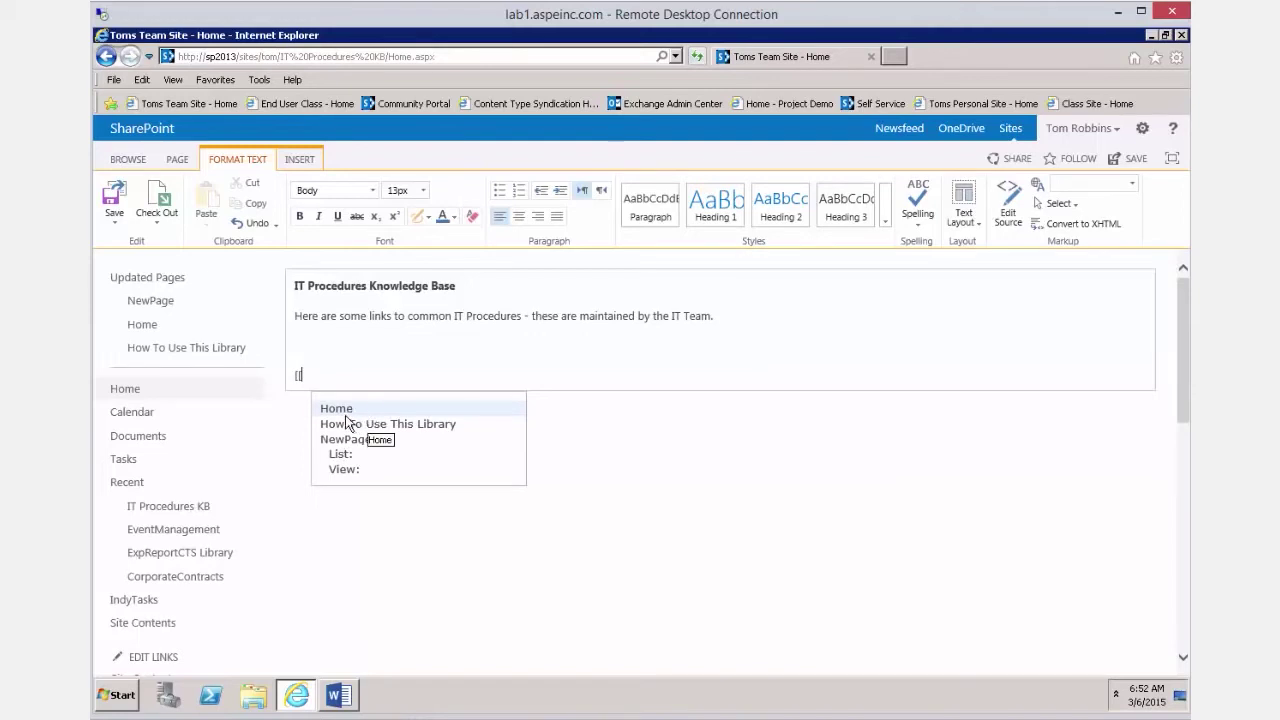
pyautogui.click(343, 412)
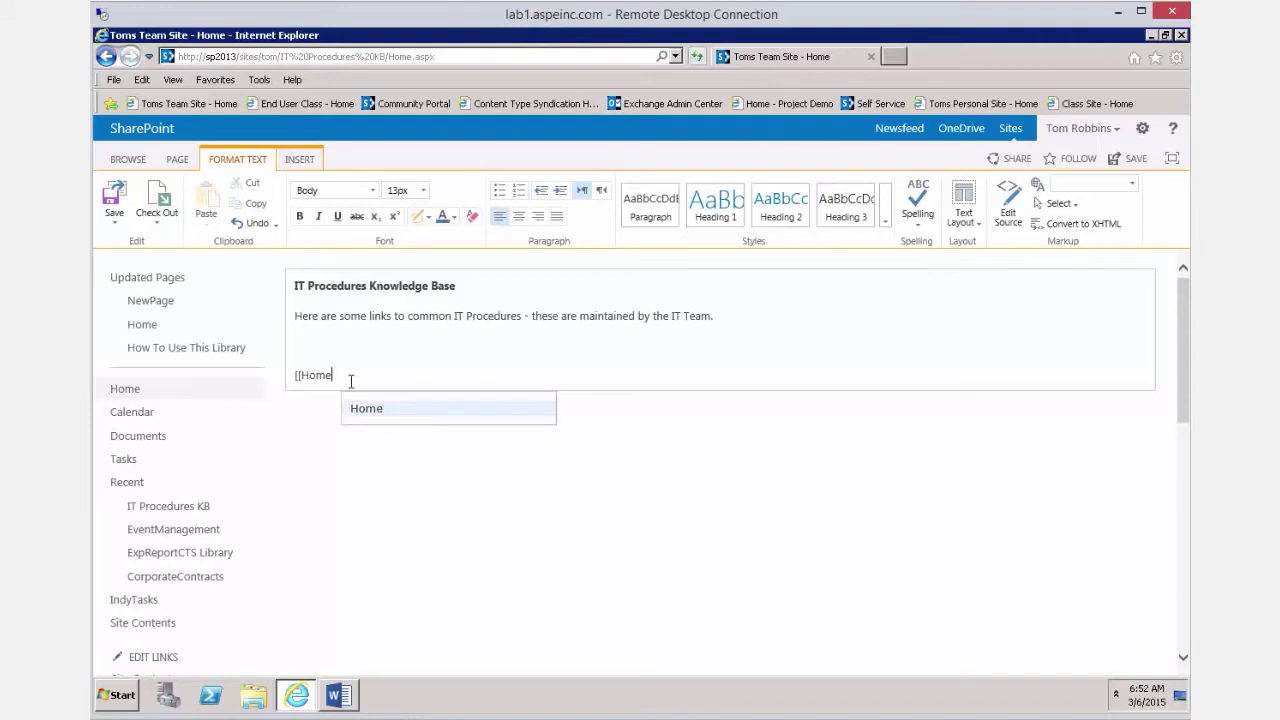
pyautogui.write(']]')
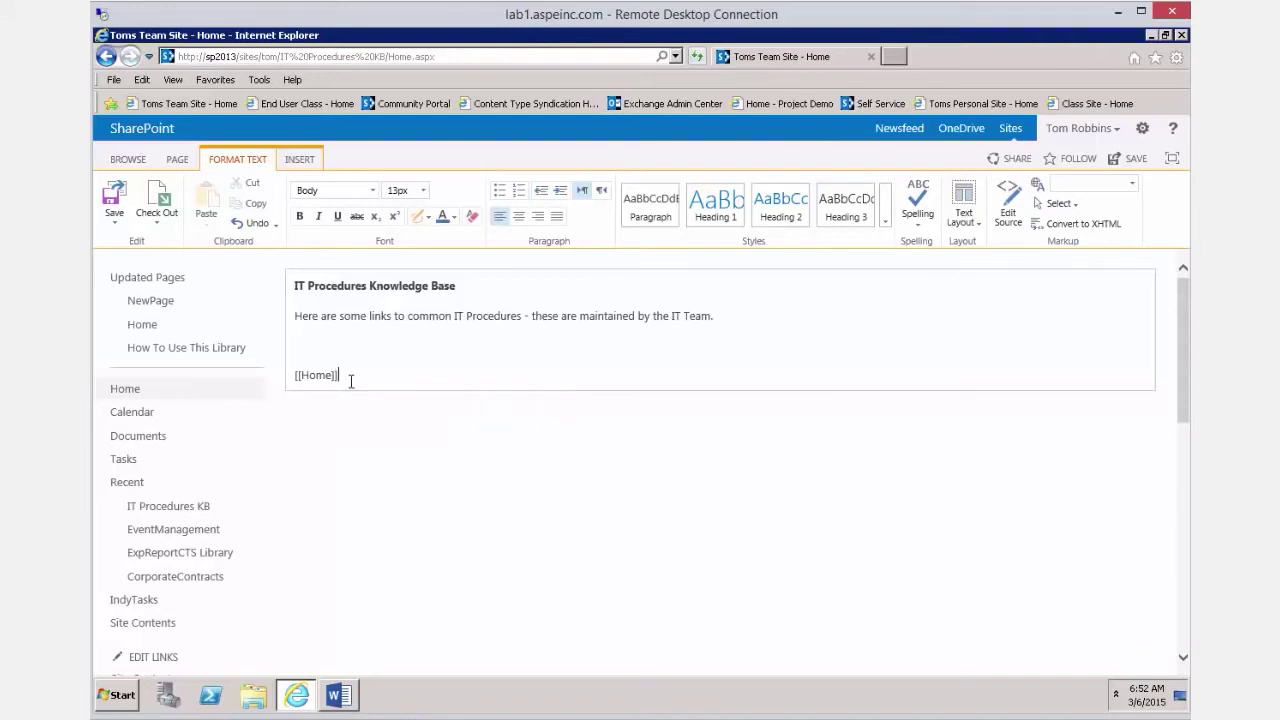
pyautogui.press('Return')
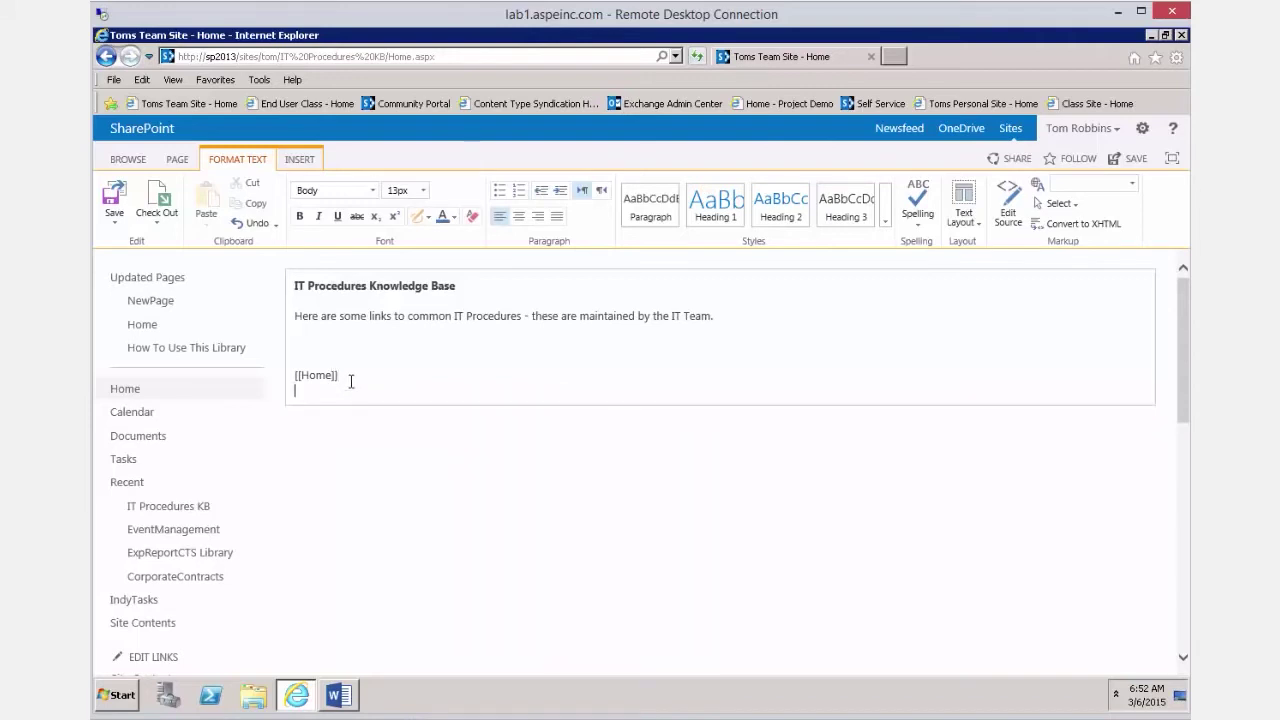
pyautogui.press('Return')
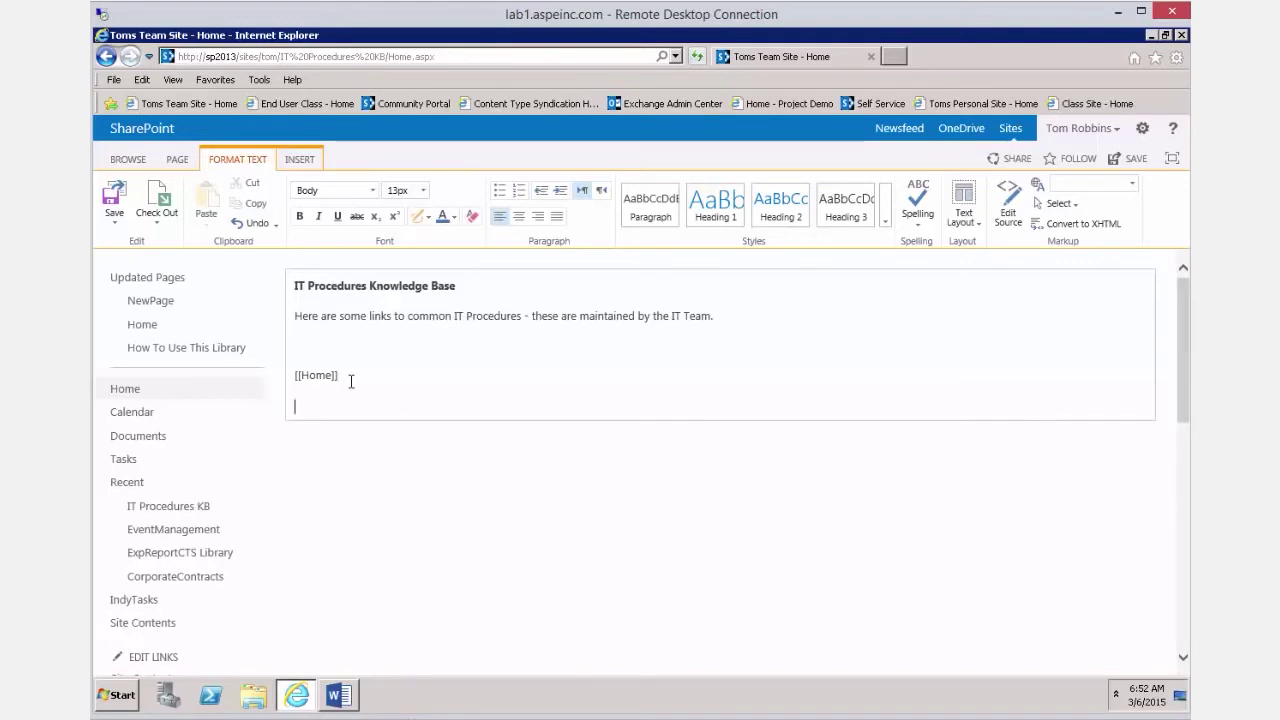
# Add a [[Backup]] wiki link on its own line below the [[Home]] link
pyautogui.write('[[')
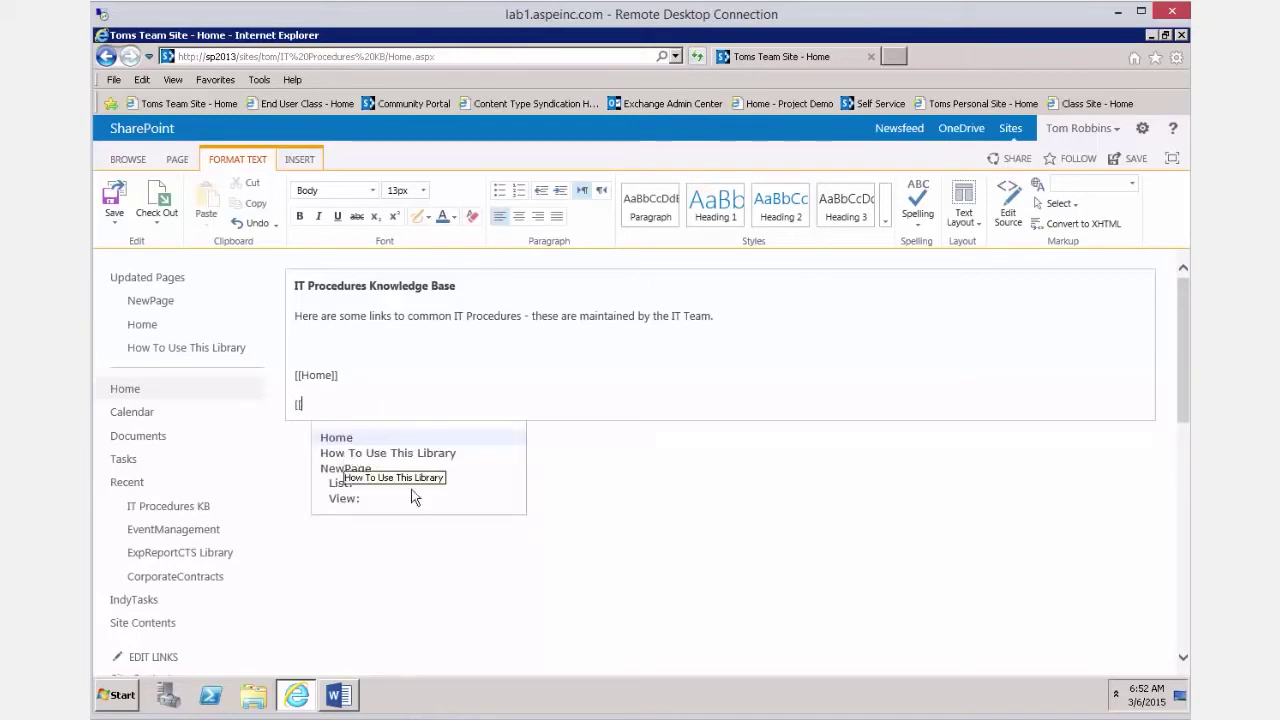
pyautogui.click(320, 404)
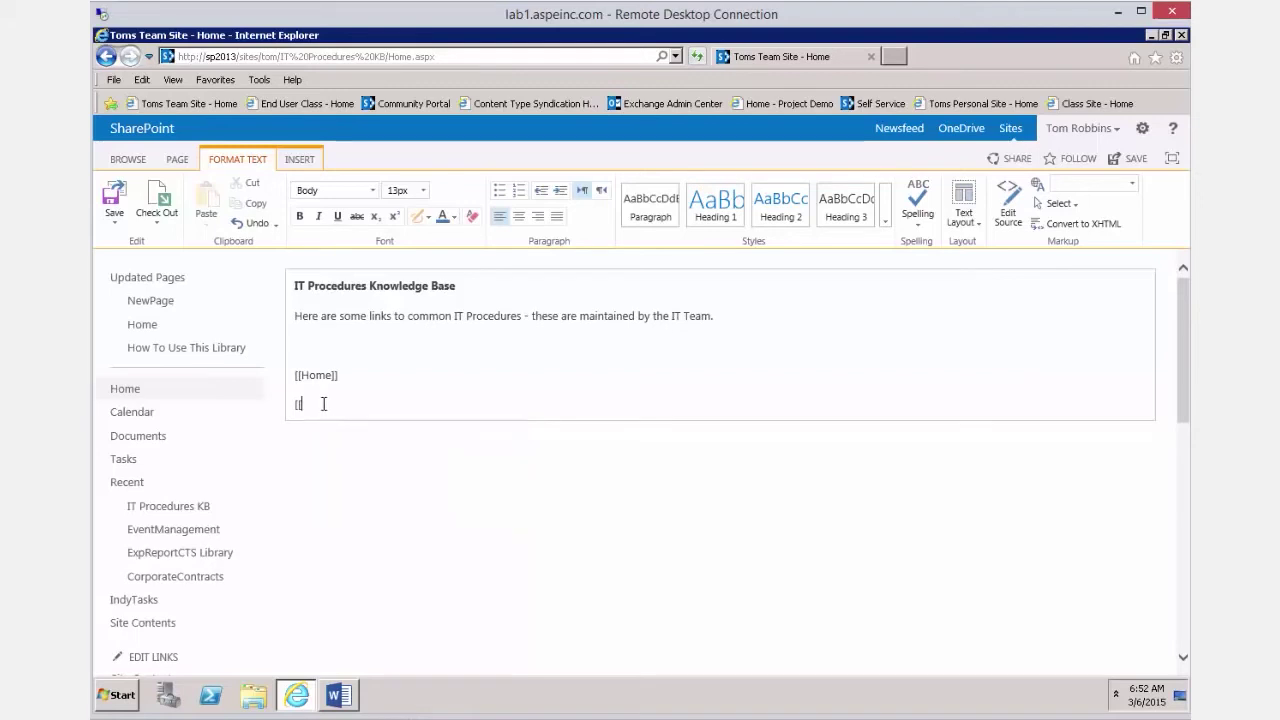
pyautogui.write('Backup')
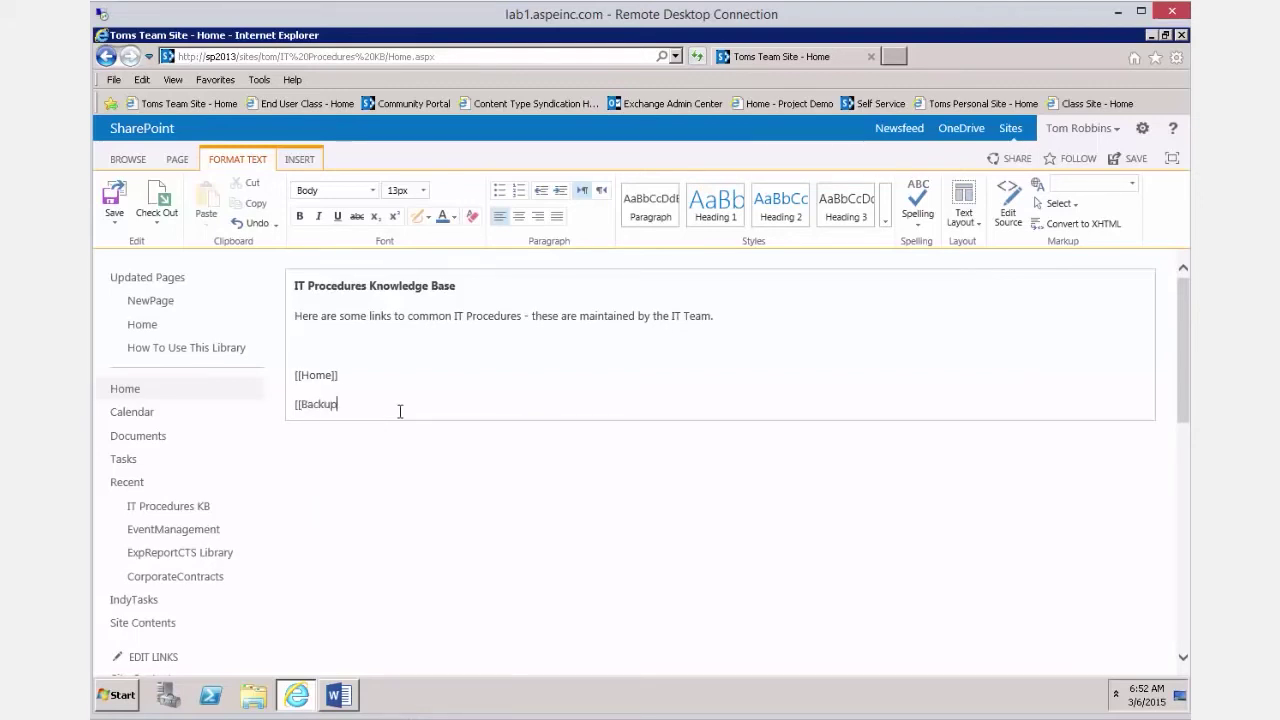
pyautogui.write(']]')
pyautogui.press('Return')
# Add a [[Disaster Recovery]] wiki link on its own line below the [[Backup]] link
pyautogui.write('[[')
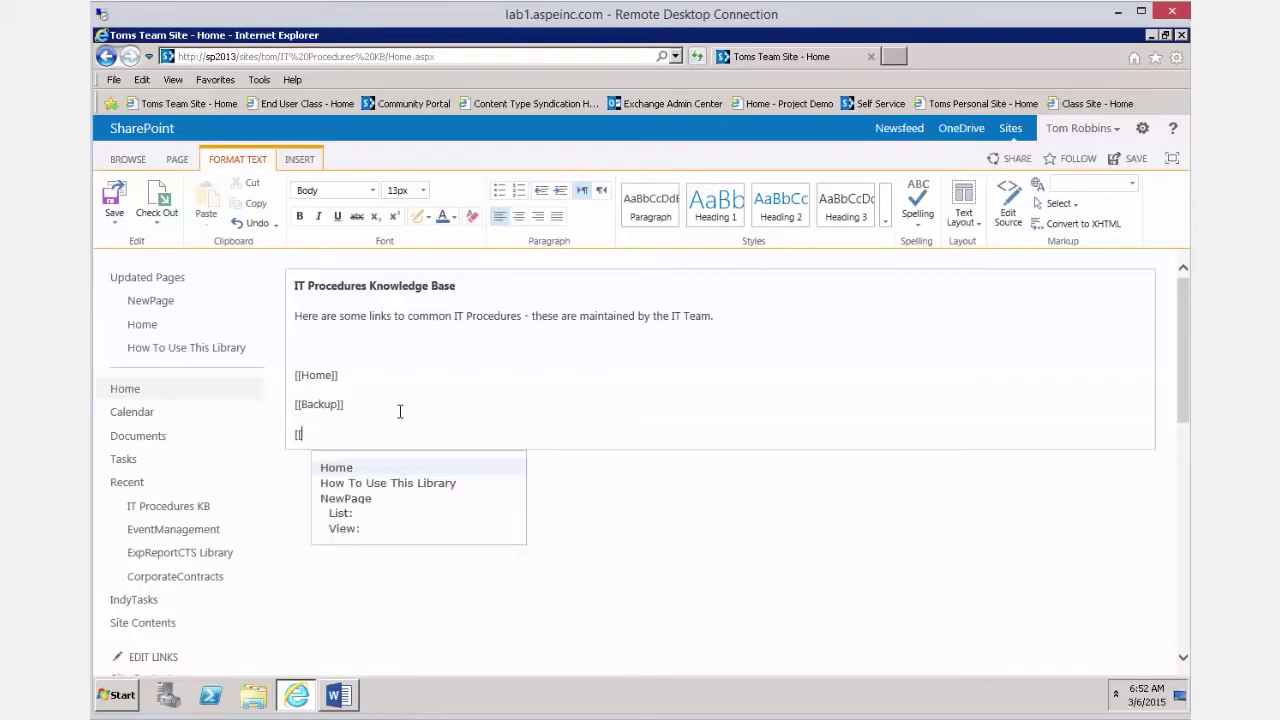
pyautogui.write('Disage')
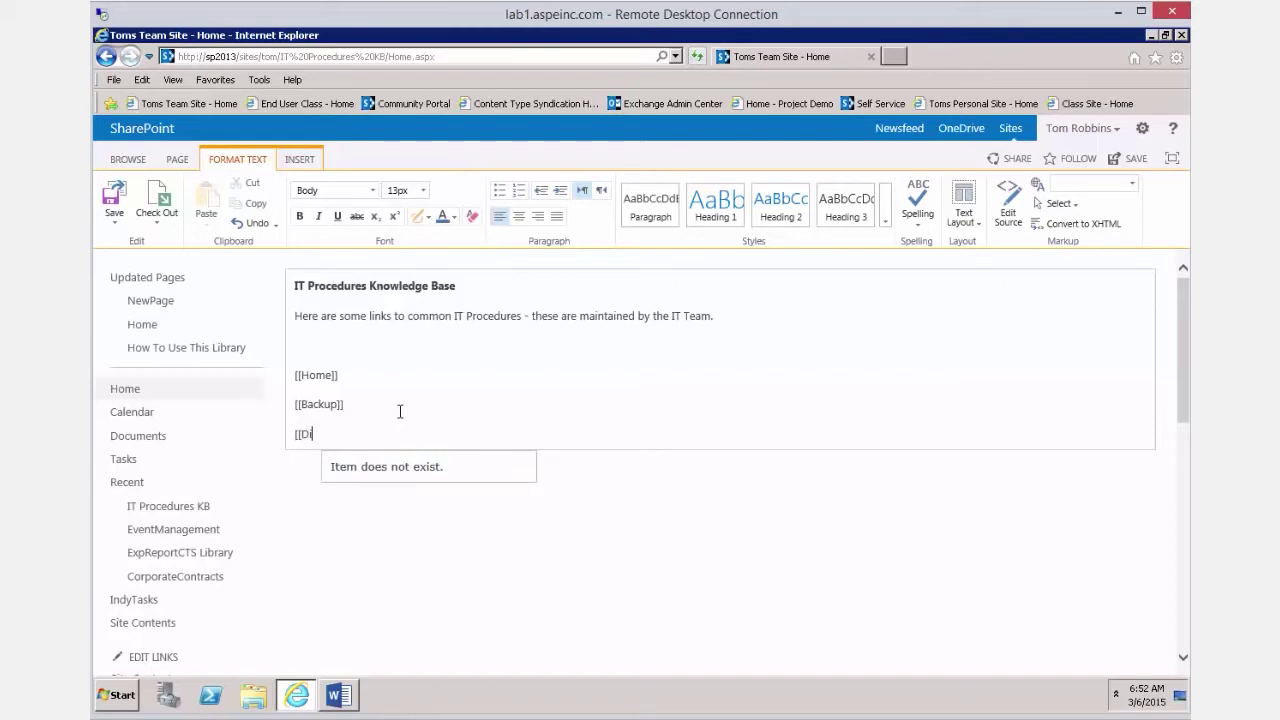
pyautogui.press('BackSpace')
pyautogui.press('BackSpace')
pyautogui.press('BackSpace')
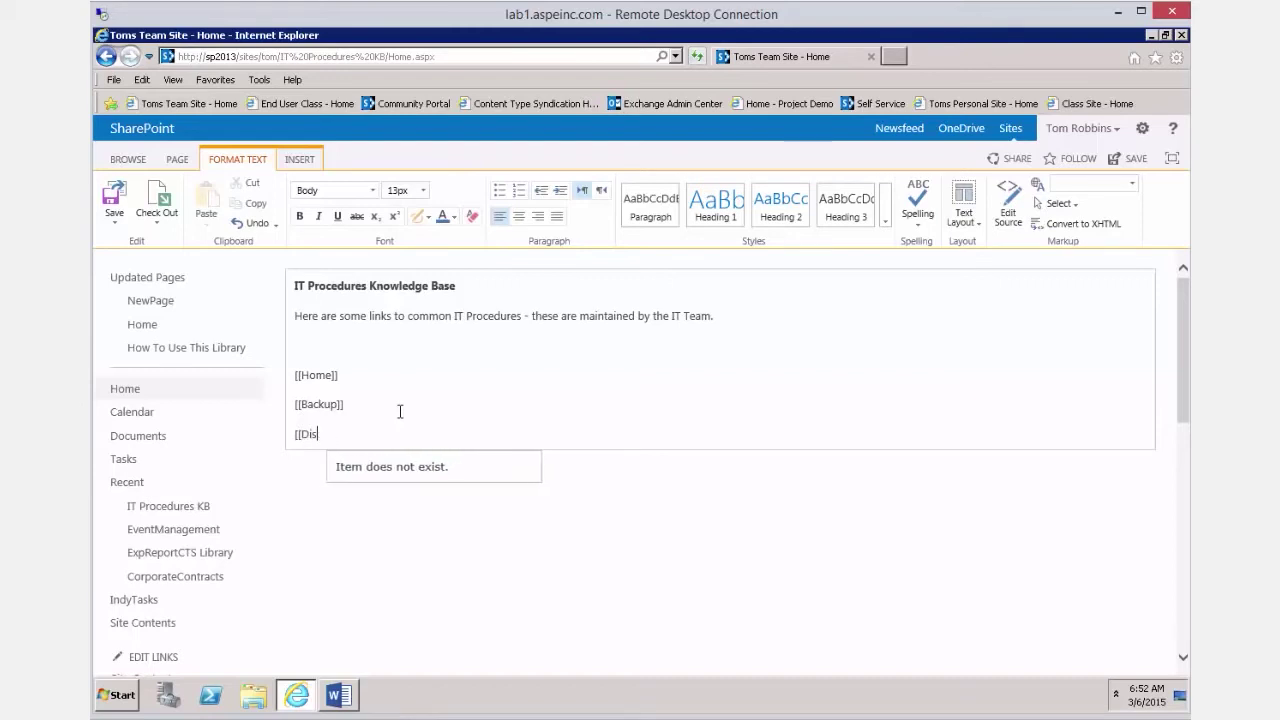
pyautogui.write('aster Recov')
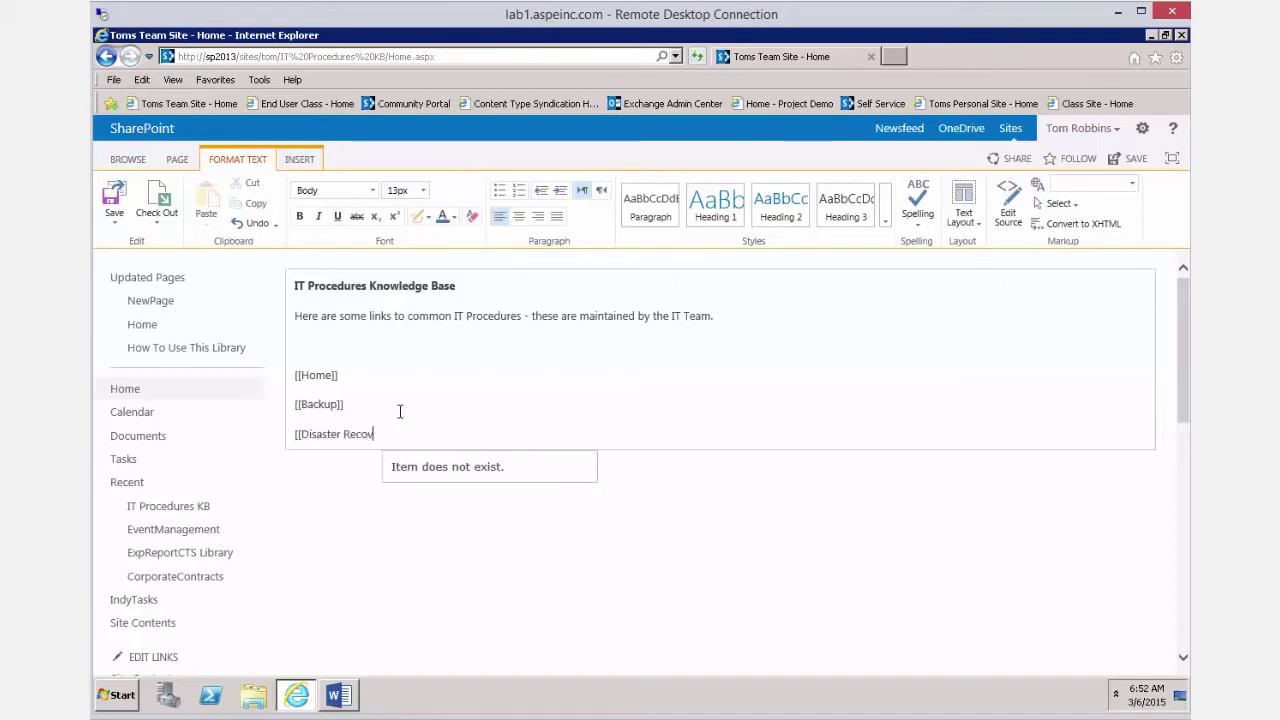
pyautogui.write('ery]]')
pyautogui.press('Return')
# Add an [[Account Management]] wiki link on its own line below the [[Disaster Recovery]] link
pyautogui.write('[[')
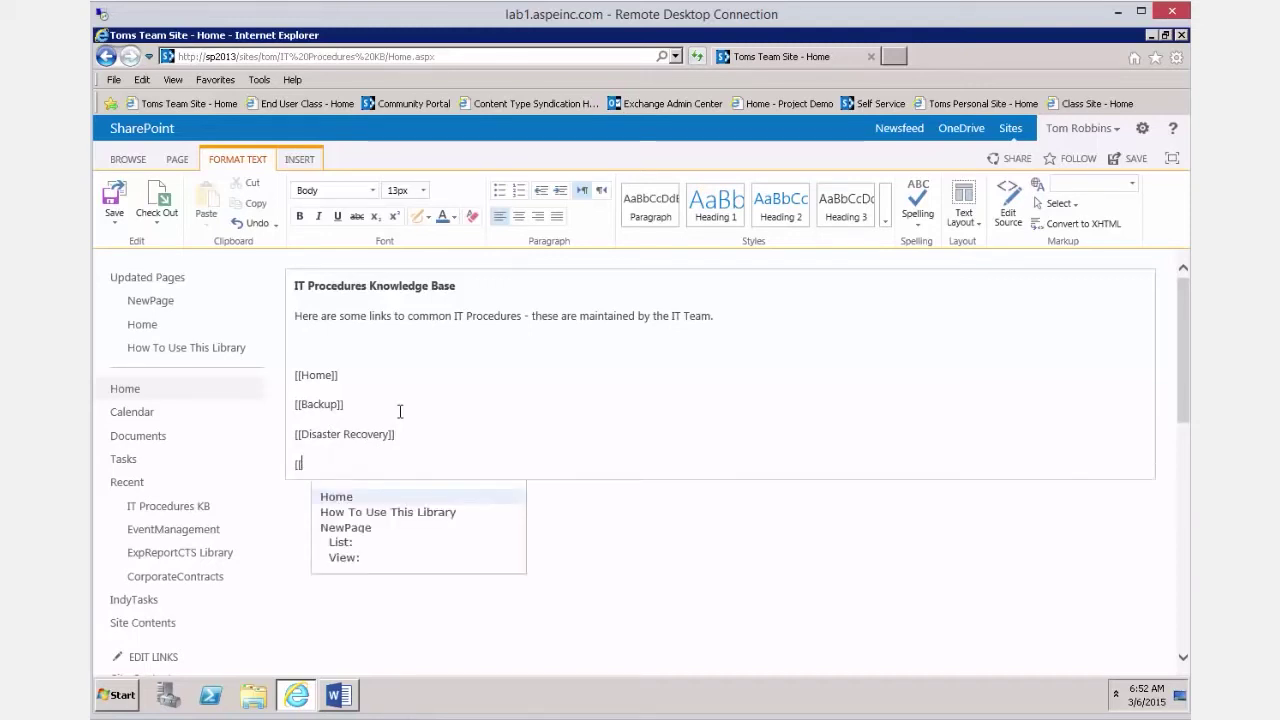
pyautogui.write('Account Manage')
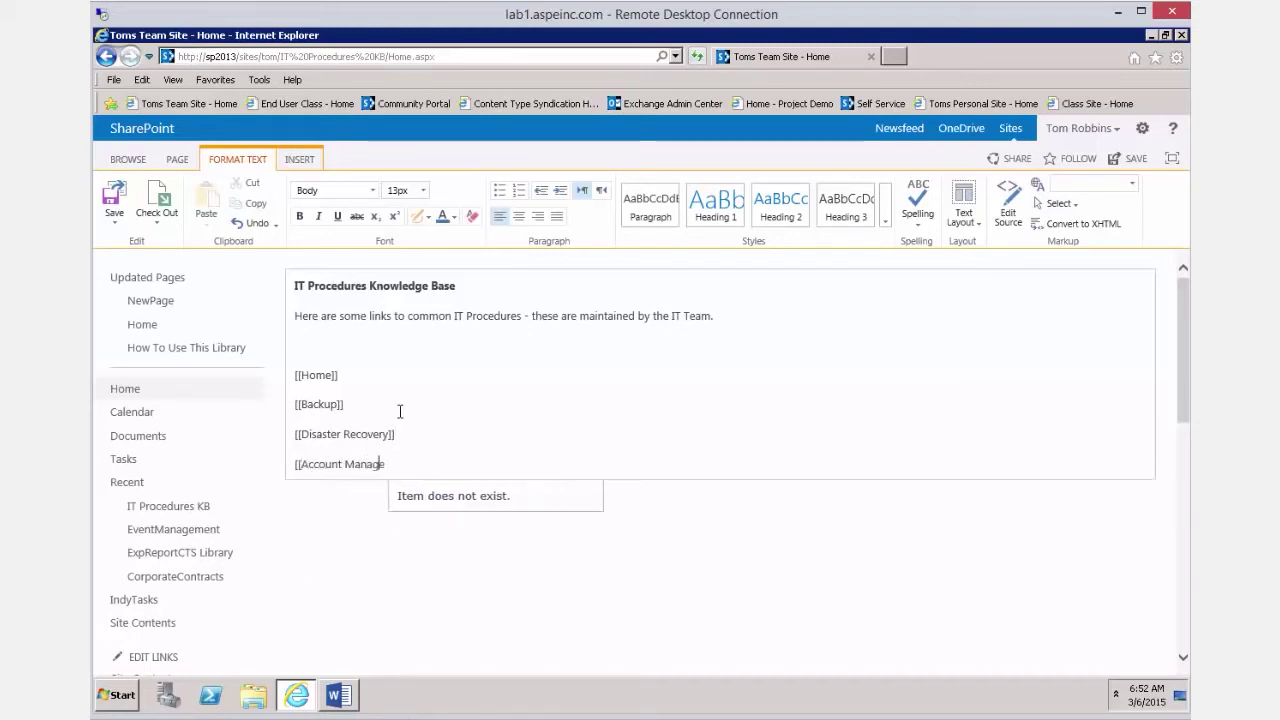
pyautogui.write('ment]]')
pyautogui.press('Return')
# Add an [[Audit]] wiki link on its own line below the [[Account Management]] link
pyautogui.write('[[Audt')
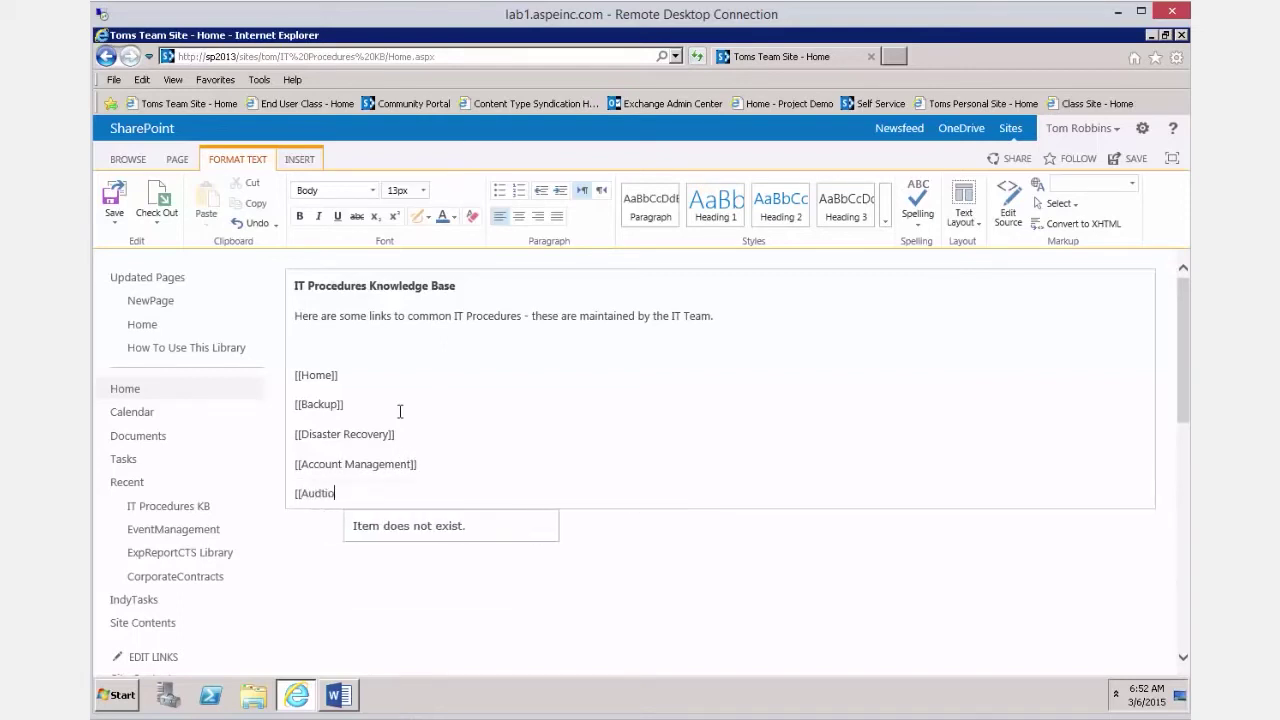
pyautogui.press('BackSpace')
pyautogui.write('it')
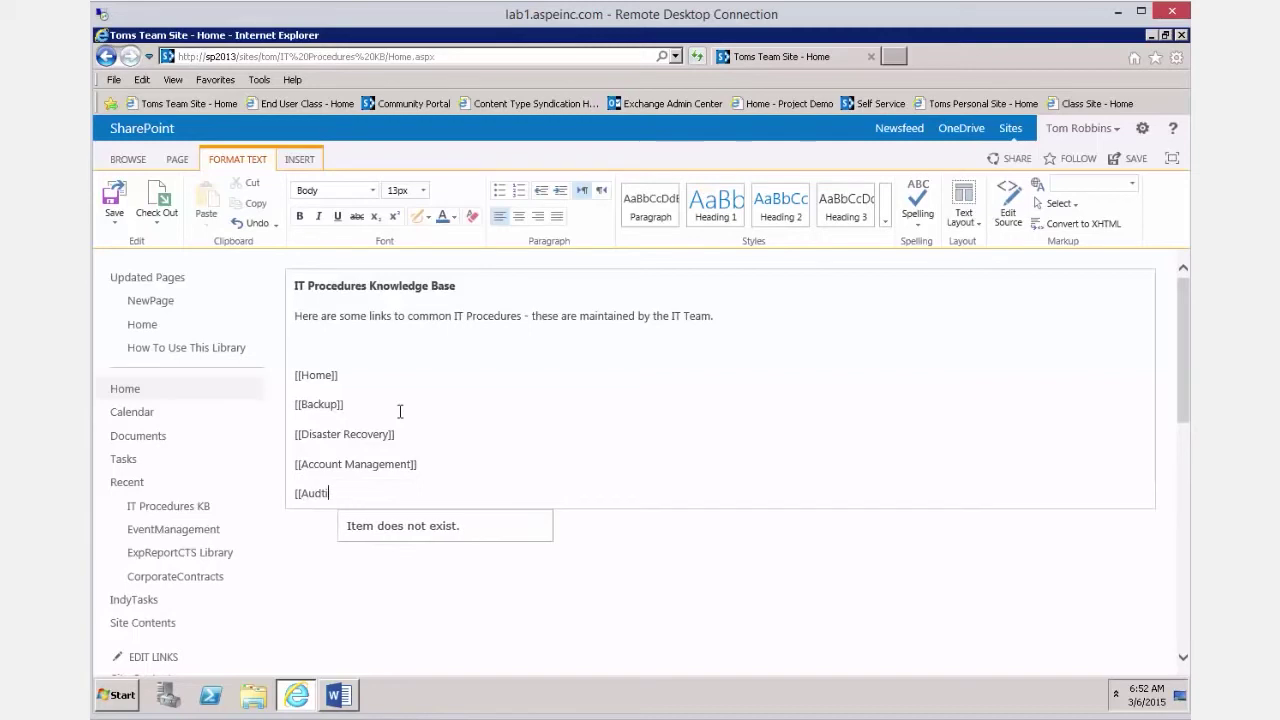
pyautogui.write(']]')
pyautogui.press('Return')
# Leave a blank line after the [[Audit]] link and add a [[Home]] wiki link at the end of the page
pyautogui.press('Return')
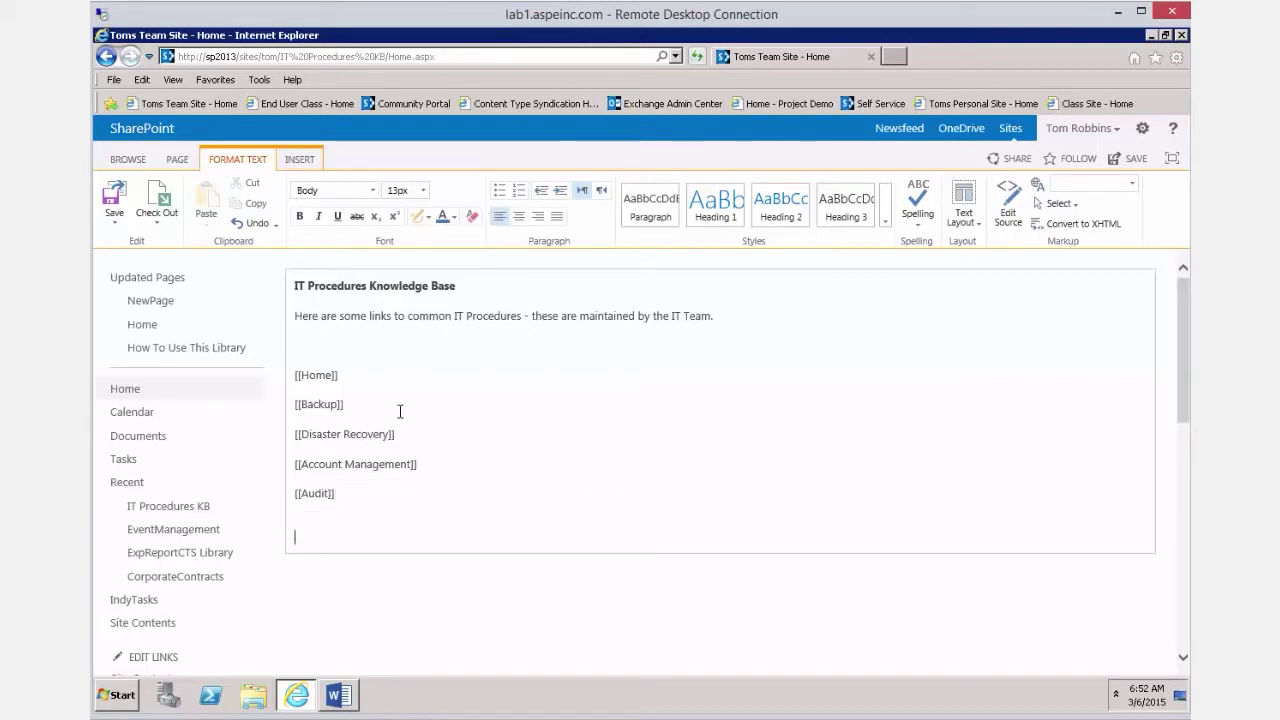
pyautogui.write('[[Home')
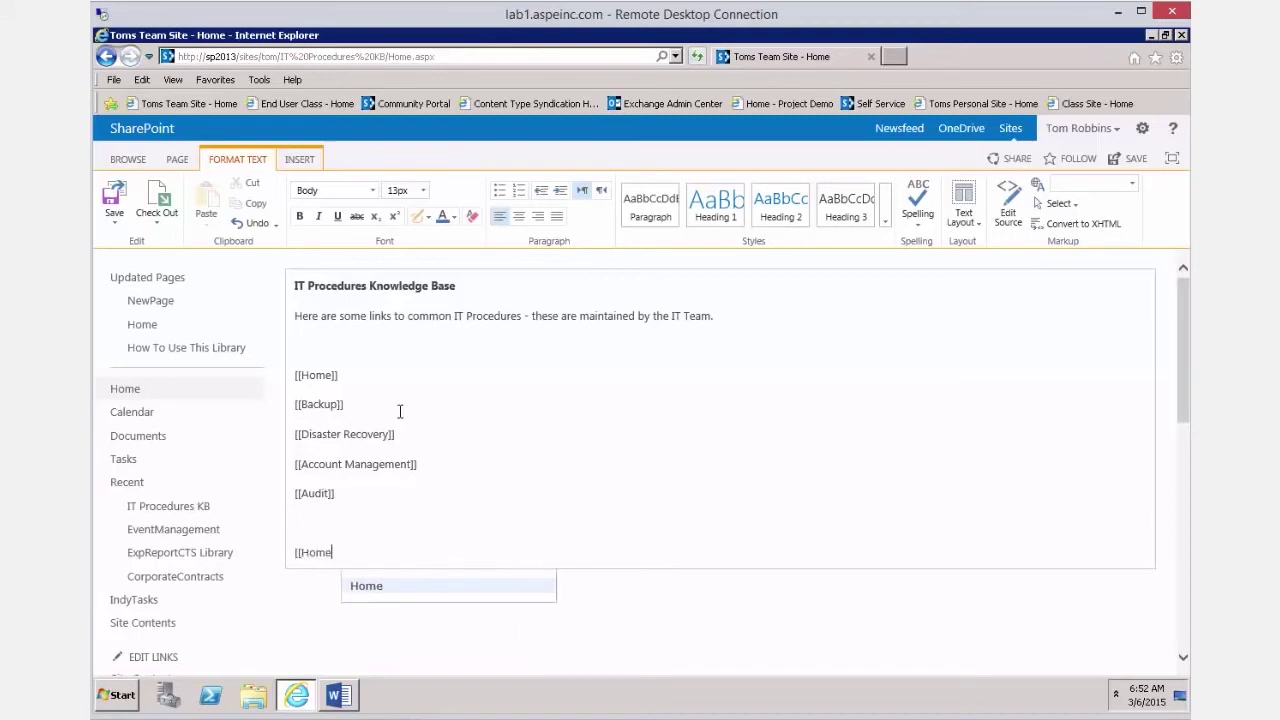
pyautogui.click(349, 583)
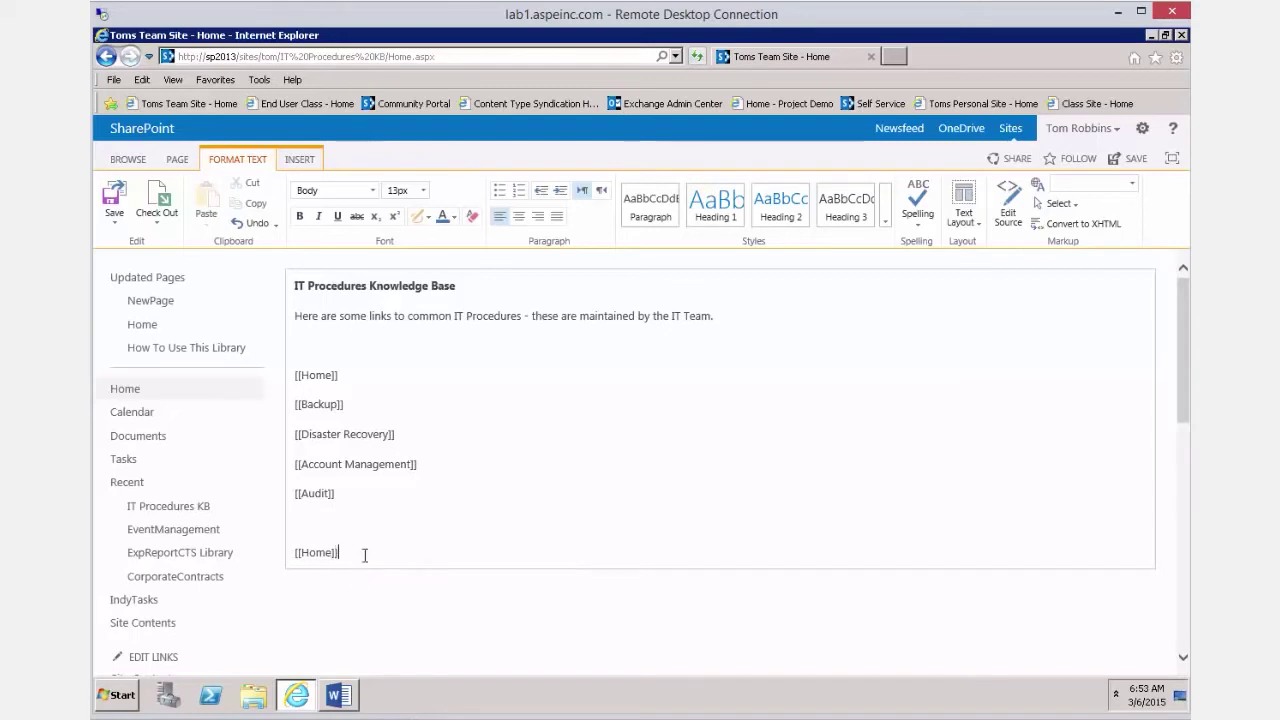
# Apply the Heading 1 style to the "IT Procedures Knowledge Base" title
pyautogui.moveTo(471, 286); pyautogui.dragTo(290, 280)
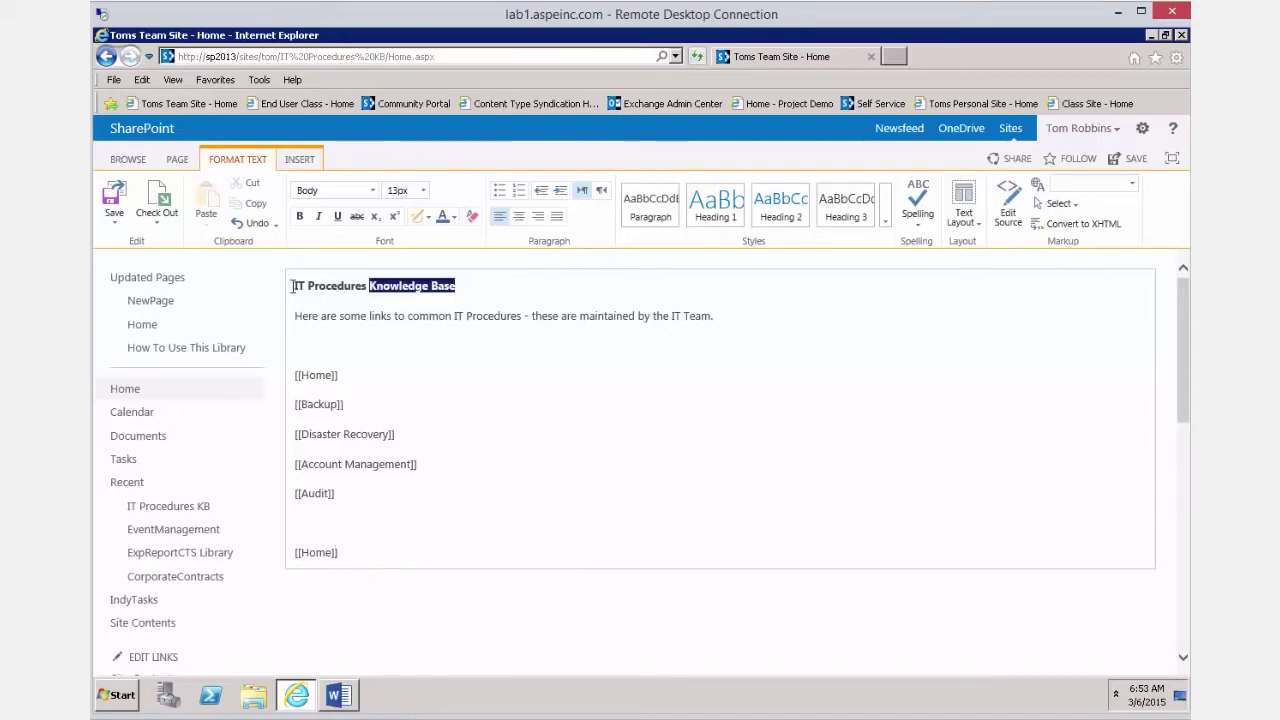
pyautogui.click(720, 214)
pyautogui.click(707, 304)
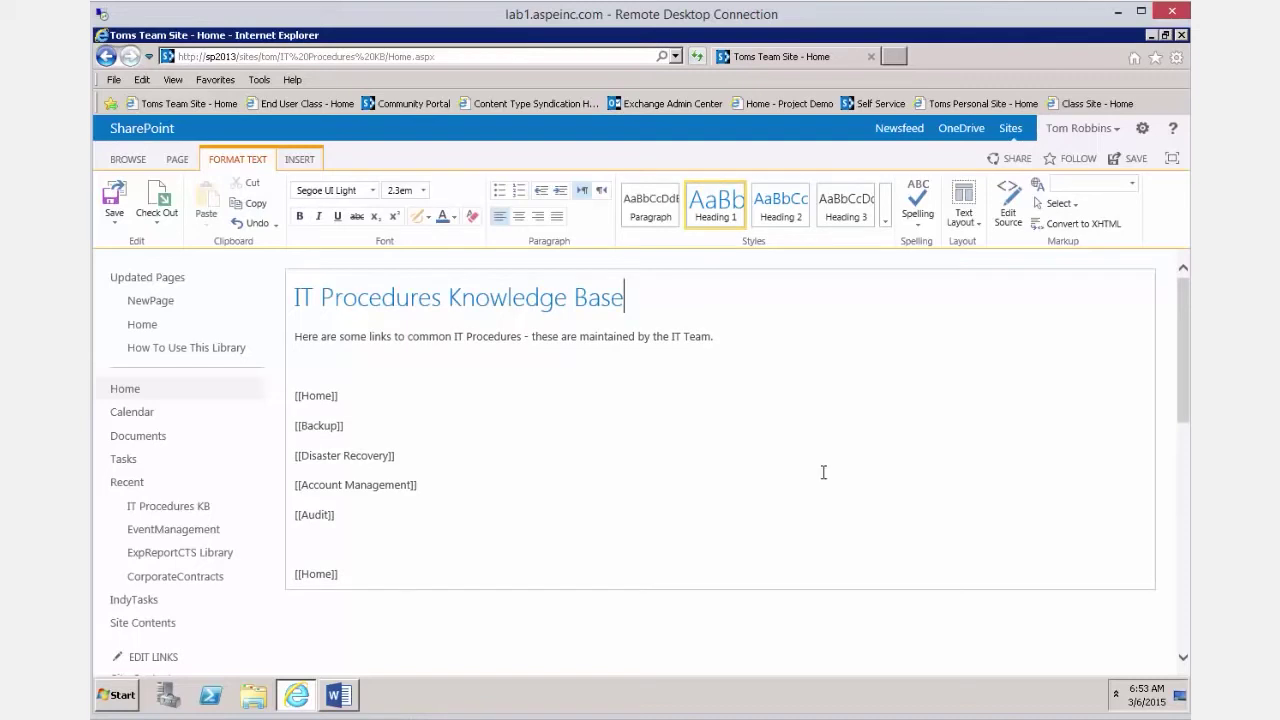
pyautogui.click(964, 215)
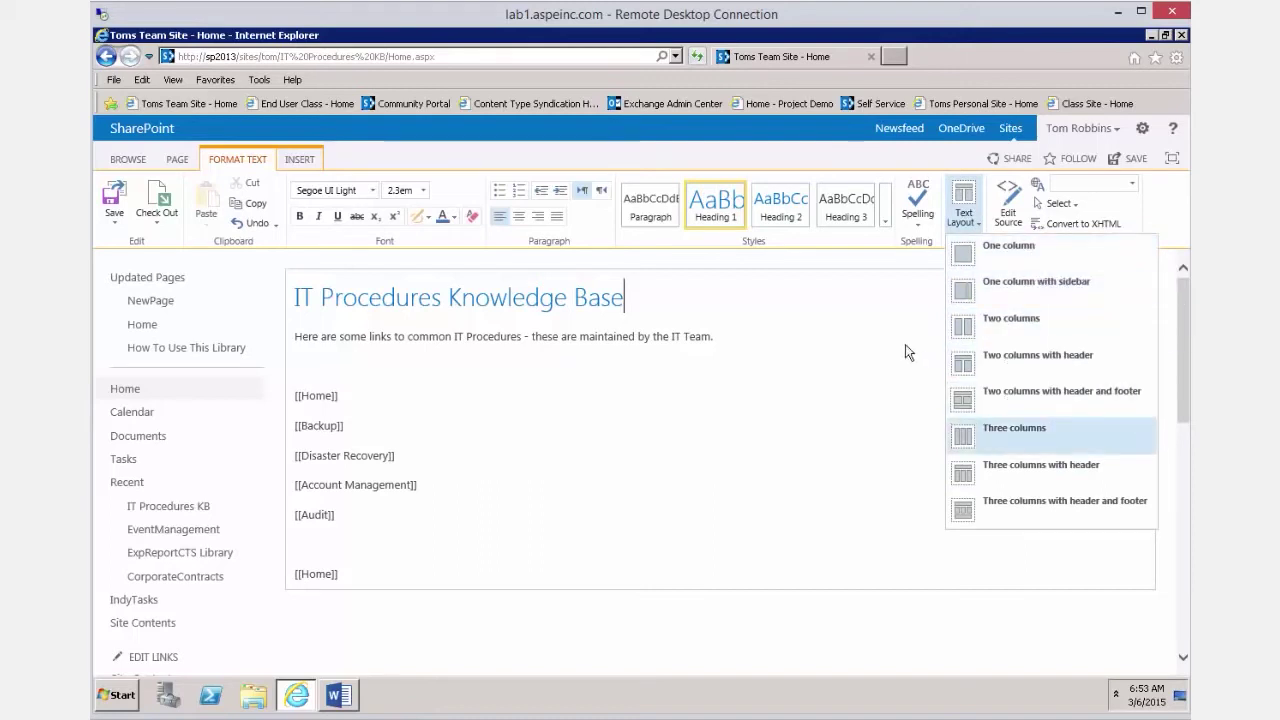
pyautogui.click(857, 325)
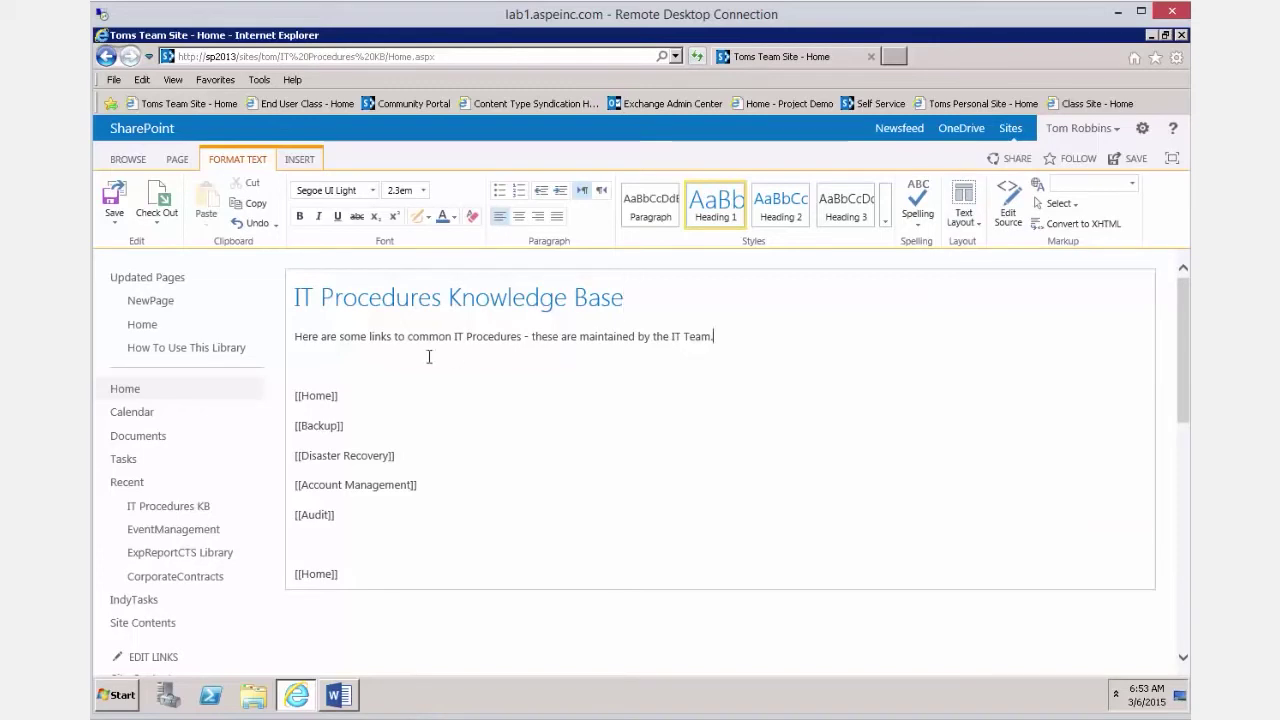
# Apply the Heading 3 style to the introductory sentence about the IT procedure links
pyautogui.tripleClick(307, 340)
pyautogui.click(841, 215)
pyautogui.hotkey('ctrl', 'z')
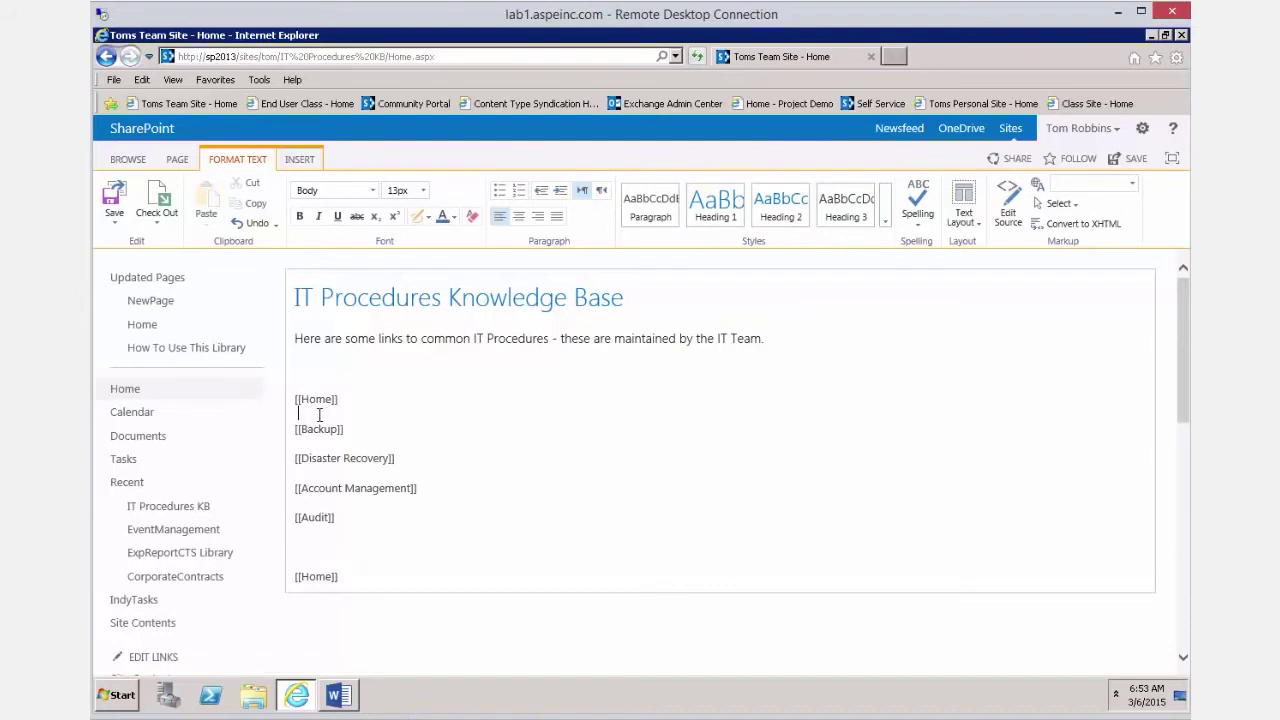
# Delete the [[Home]] link above the [[Backup]] link
pyautogui.moveTo(286, 402); pyautogui.dragTo(386, 386)
pyautogui.press('Delete')
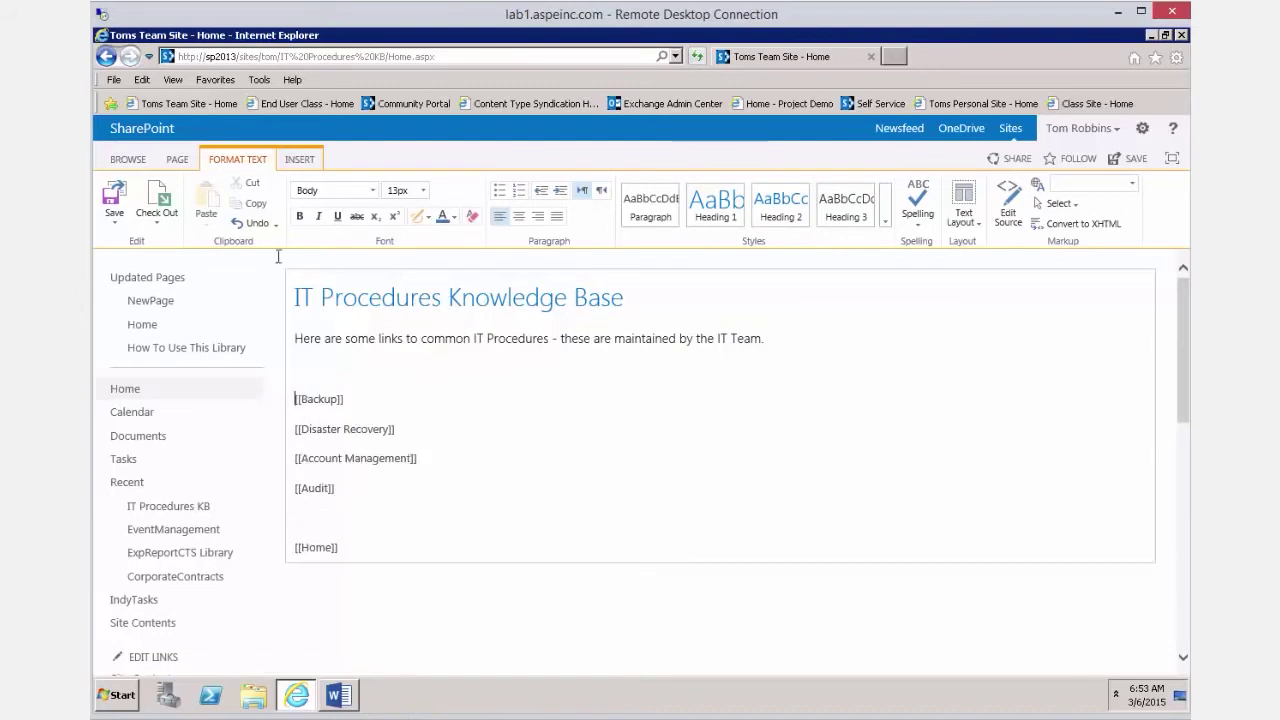
# Save the Home page and create the missing Backup page from its link
pyautogui.click(112, 198)
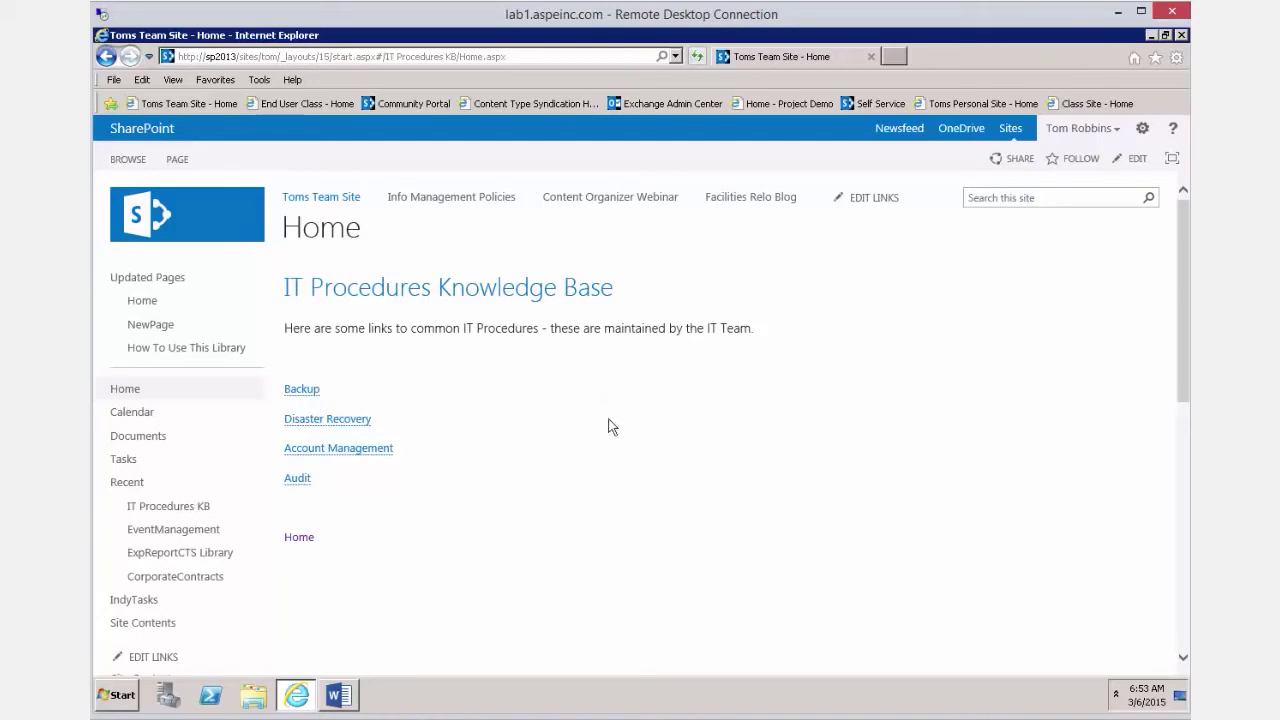
pyautogui.click(301, 392)
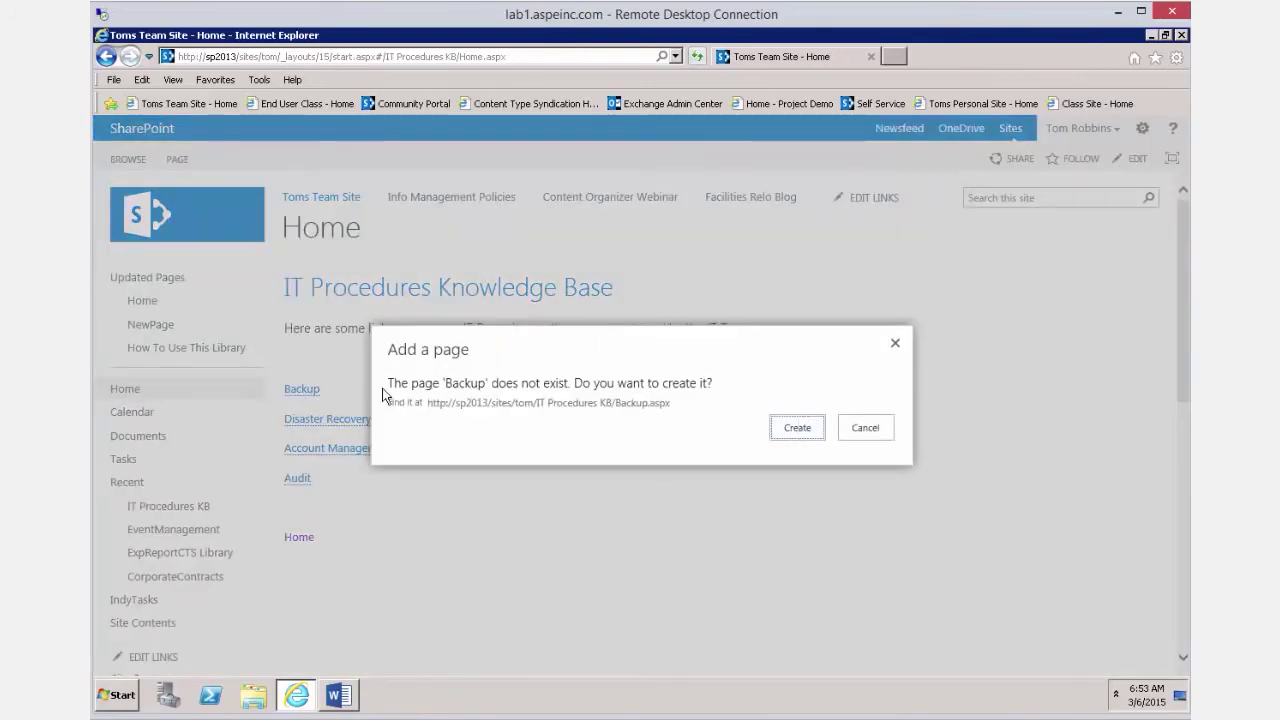
pyautogui.moveTo(389, 384); pyautogui.dragTo(719, 390)
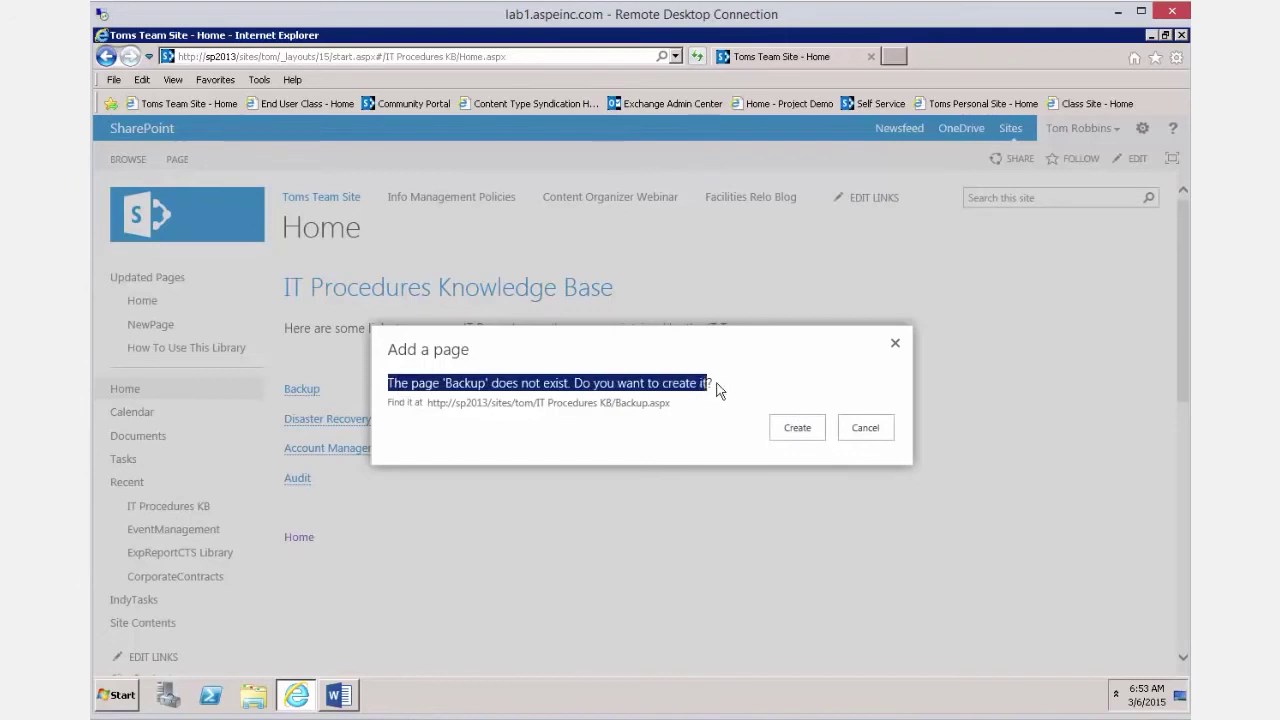
pyautogui.click(797, 428)
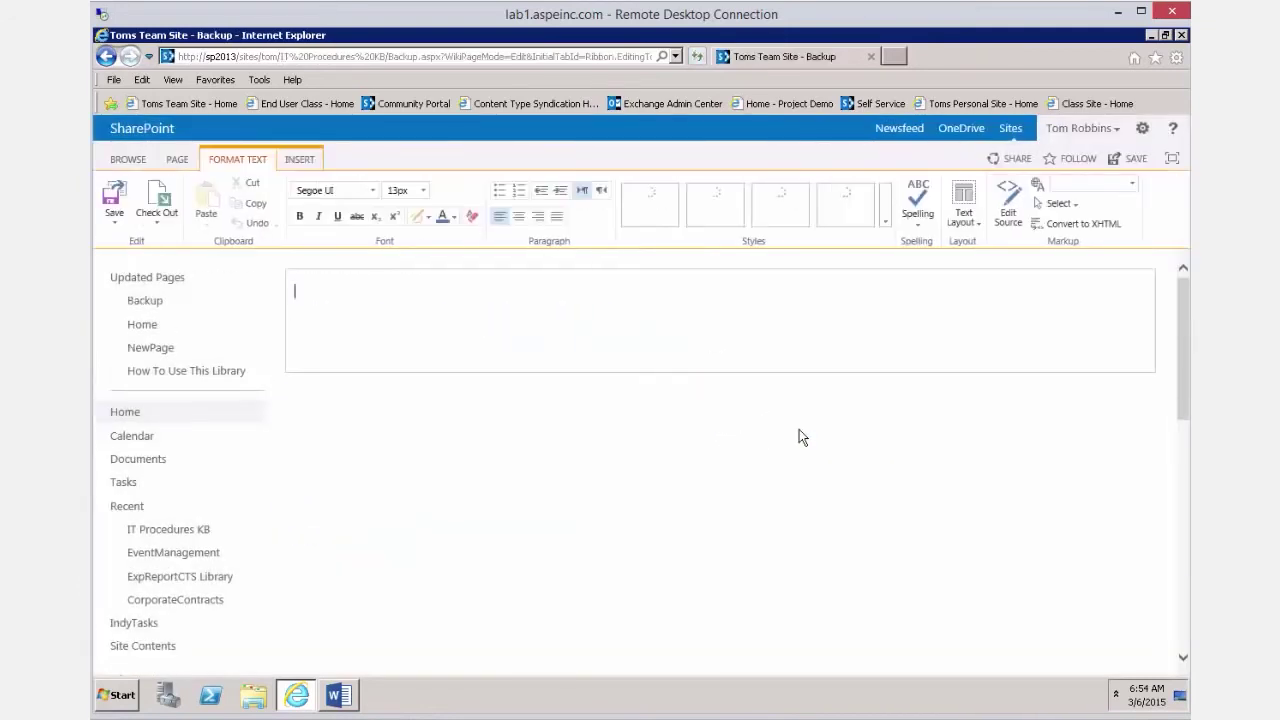
# Enter "THis is the page all about Backups" as the first line of the Backup page
pyautogui.write('THis is')
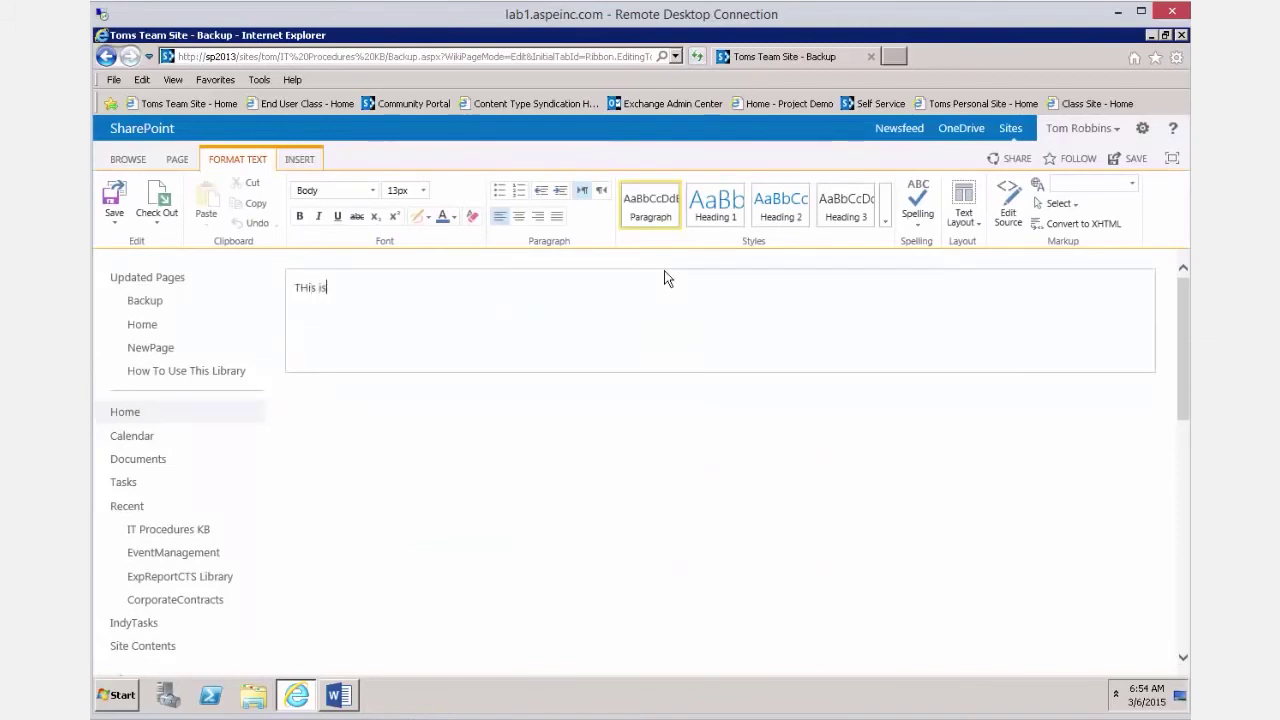
pyautogui.write(' the page all about Backups')
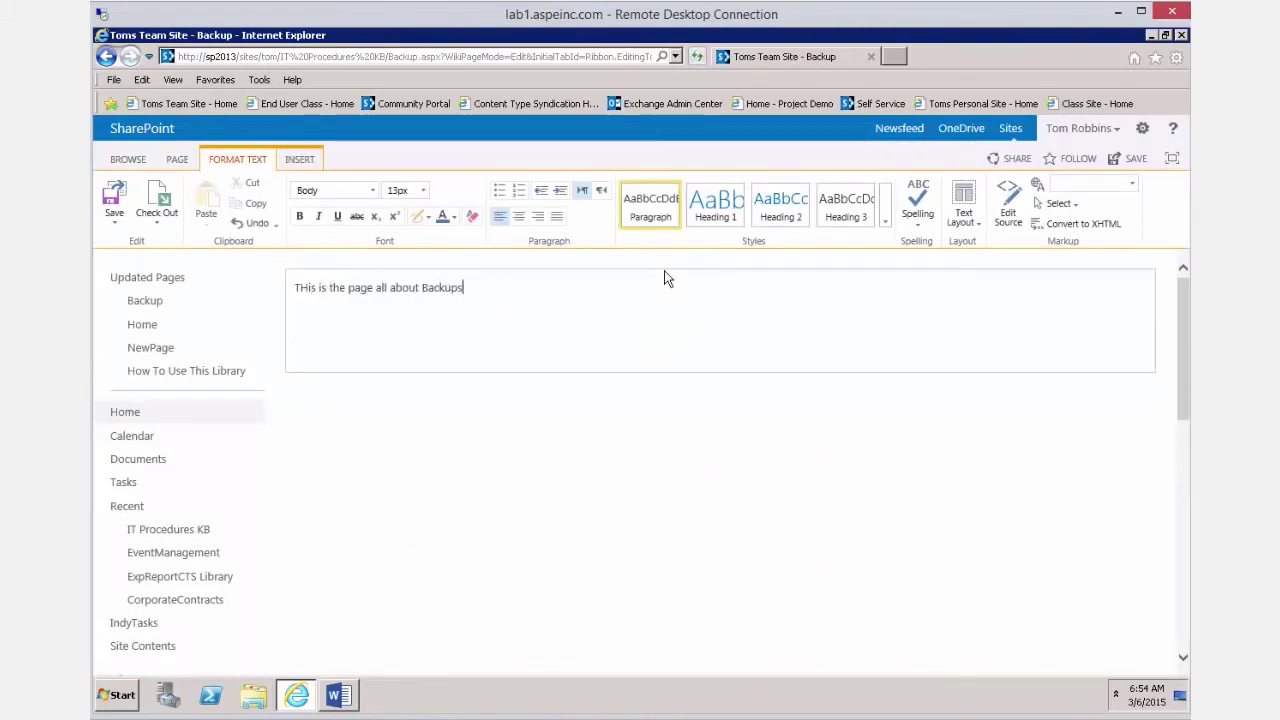
pyautogui.press('Return')
# Add the numbered placeholders 1) to 4) on separate lines, followed by several blank lines
pyautogui.write('1) ')
pyautogui.write('2)')
pyautogui.press('Return')
pyautogui.write('3)')
pyautogui.press('Return')
pyautogui.write('4)')
pyautogui.press('Return')
pyautogui.press('Return')
pyautogui.press('Return')
pyautogui.press('Return')
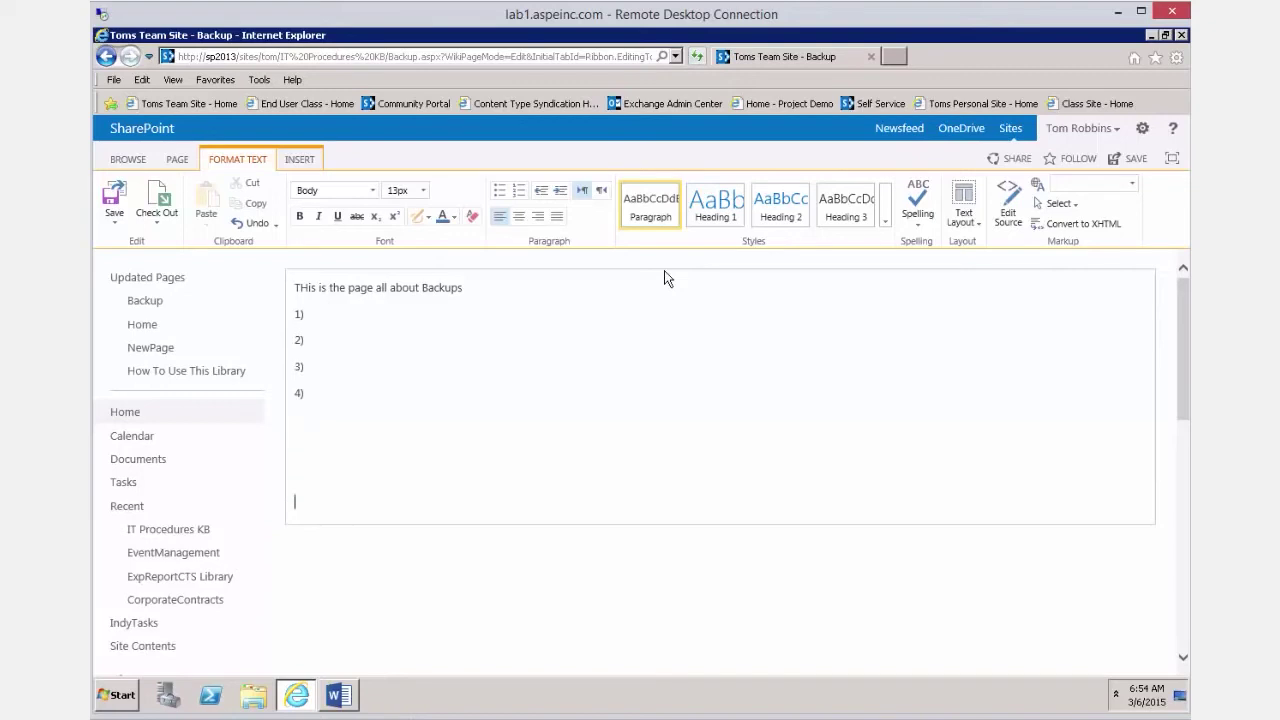
# Add the wiki links [[Disaster Recovery]] and [[Account Management]] on separate lines below the numbered placeholders of the Backup page
pyautogui.write('[[')
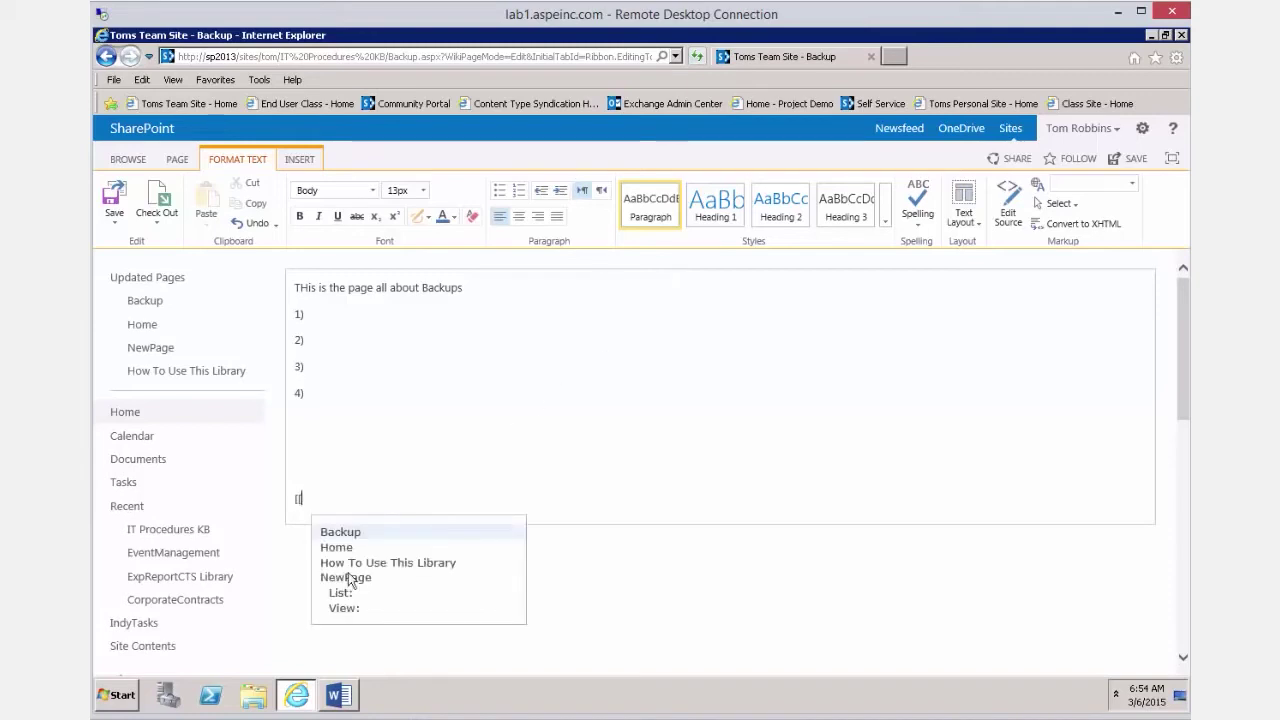
pyautogui.click(321, 500)
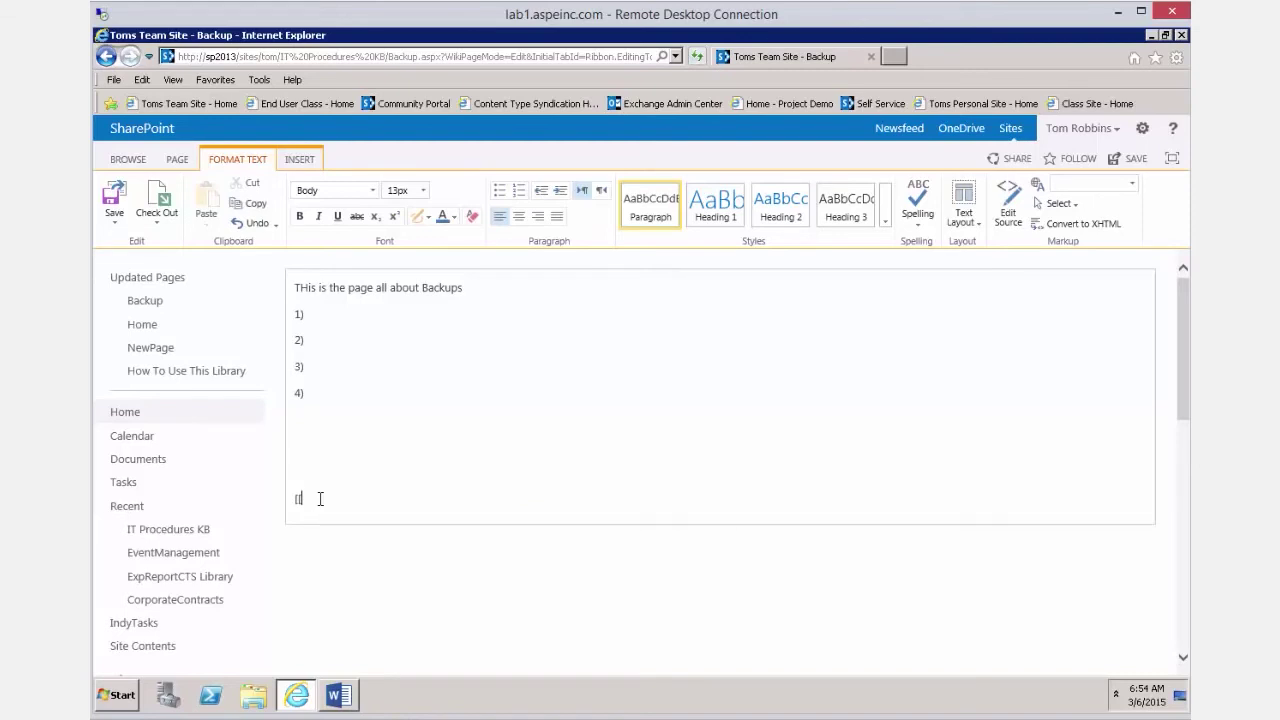
pyautogui.write('Disaster Recovery]]')
pyautogui.press('Return')
pyautogui.write('[[Accoun')
pyautogui.write('t')
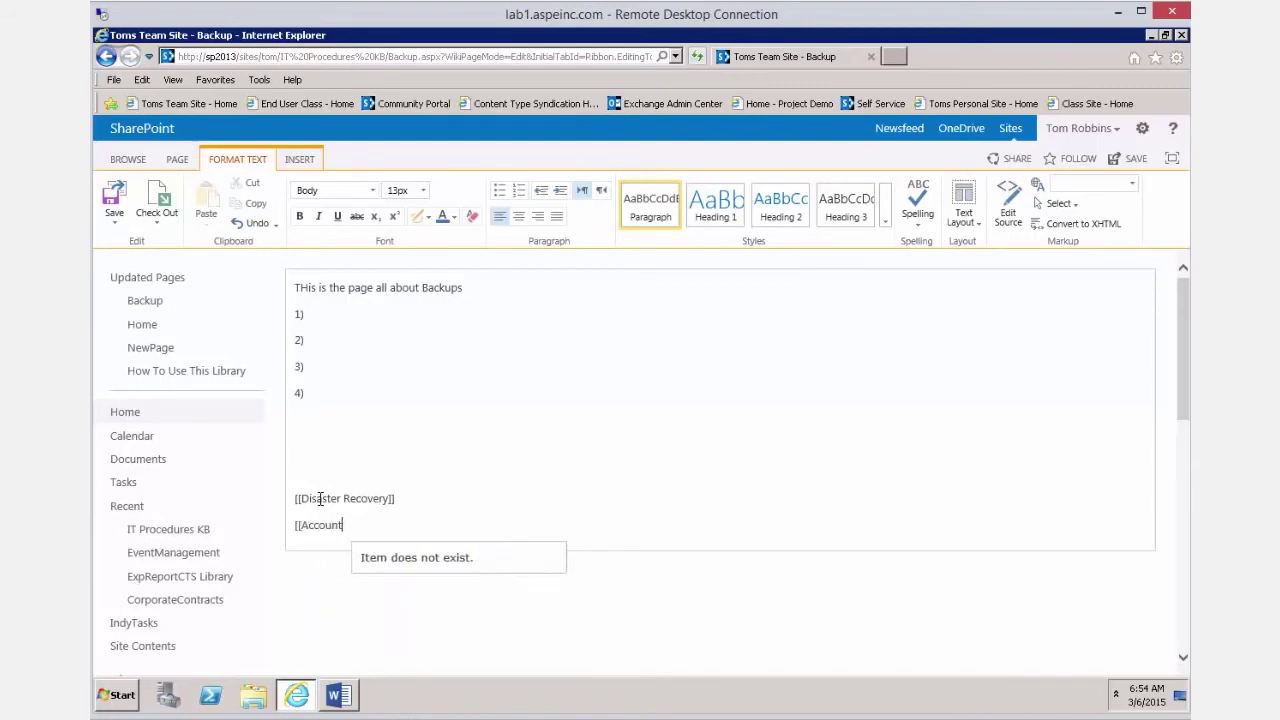
pyautogui.write(' Management]]')
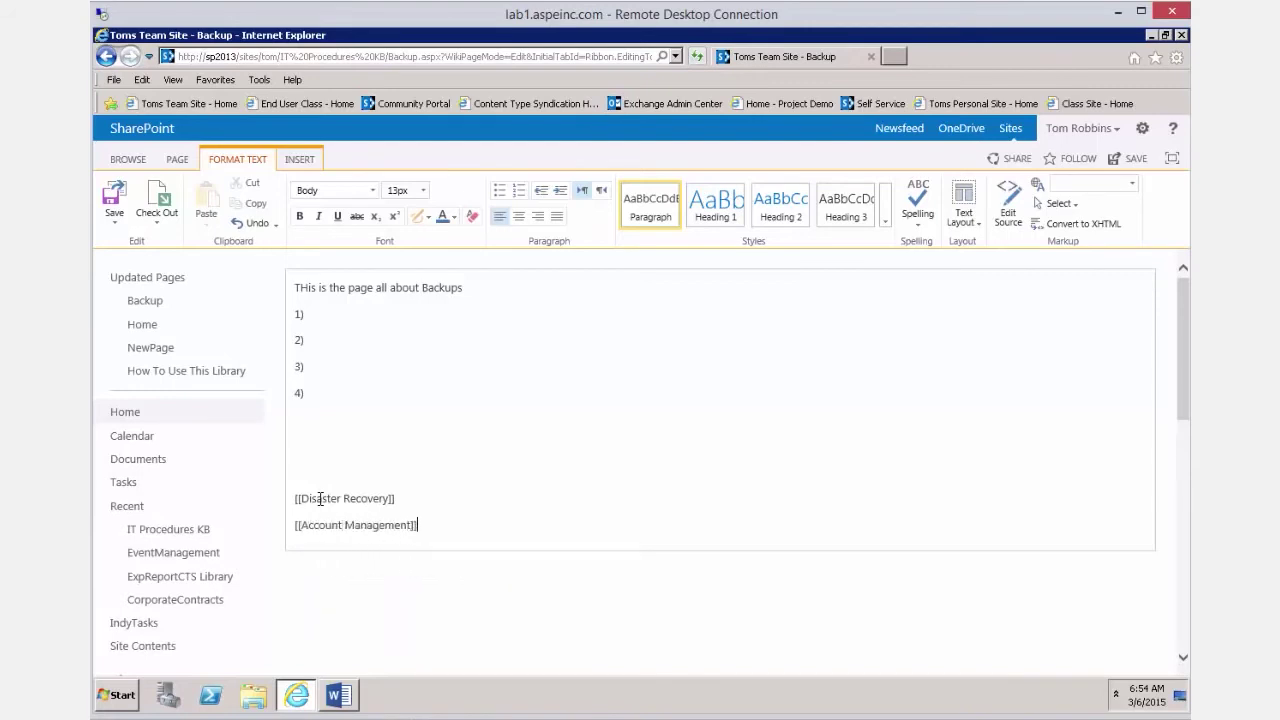
# Add an [[Audit]] link below the Account Management link, and a [[Home]] link after a blank line
pyautogui.press('Return')
pyautogui.write('[[Audit')
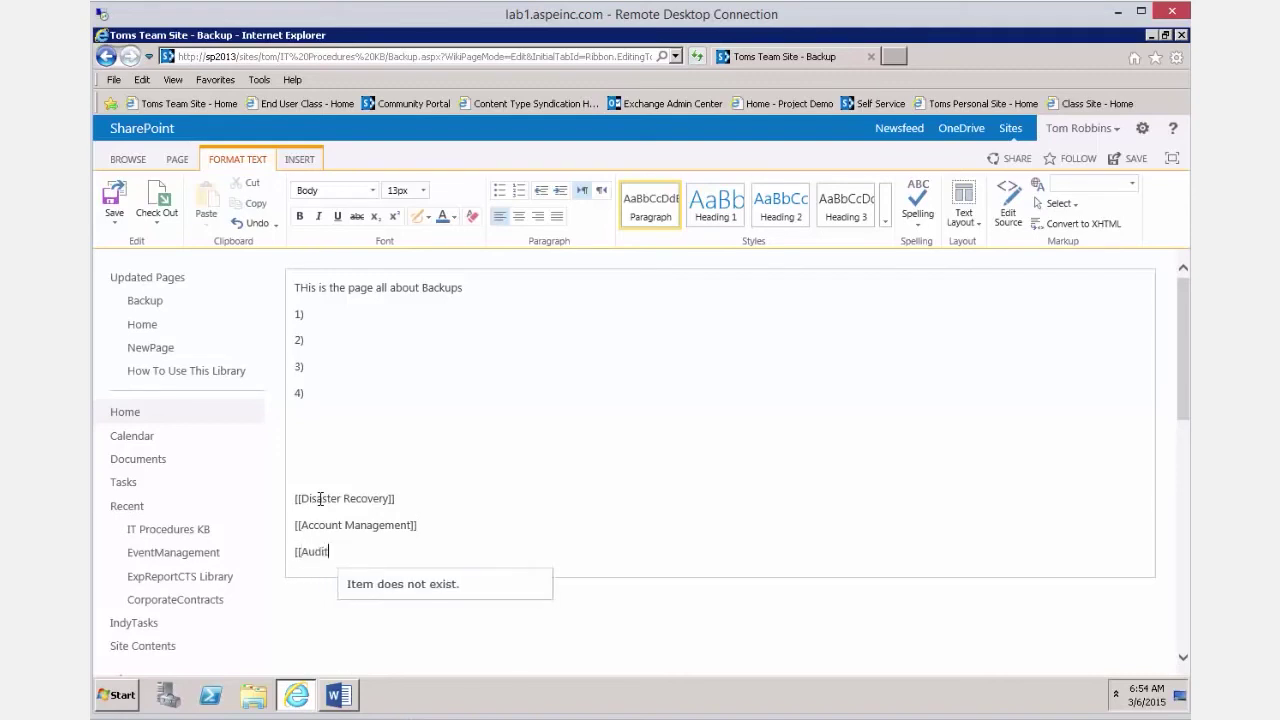
pyautogui.write(']]')
pyautogui.press('Return')
pyautogui.press('Return')
pyautogui.write('[[Home')
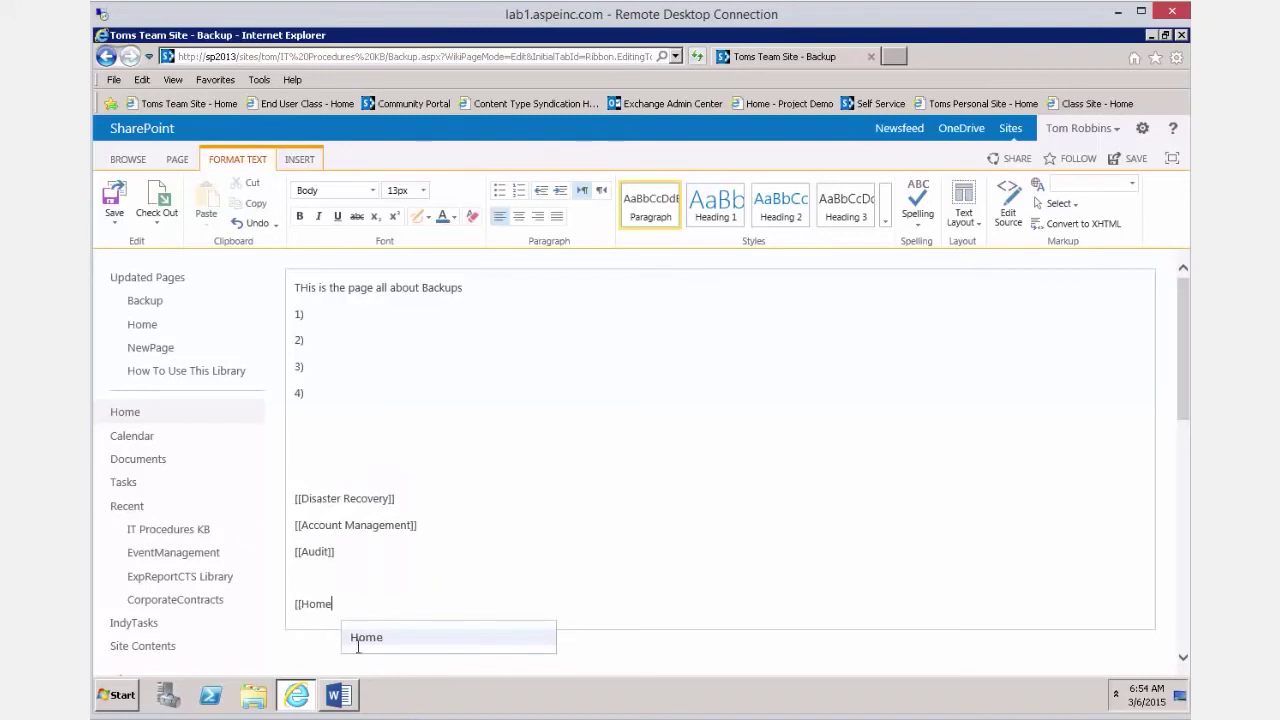
pyautogui.write(']]')
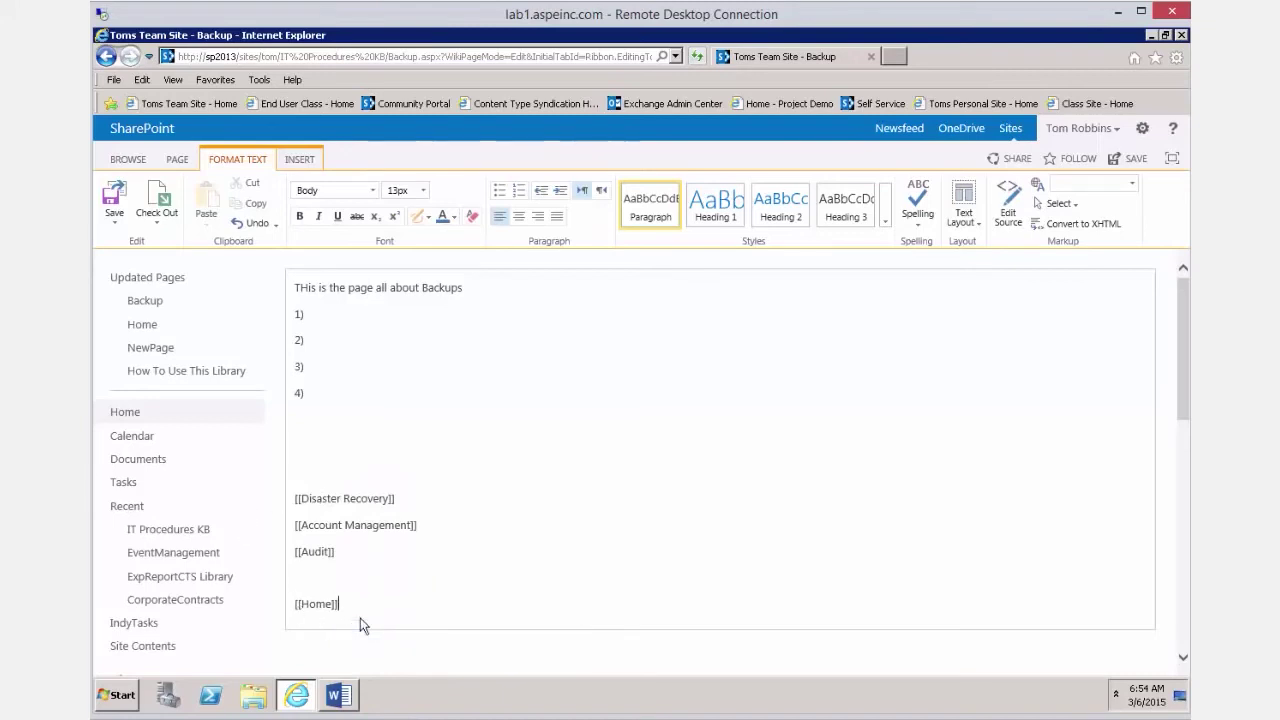
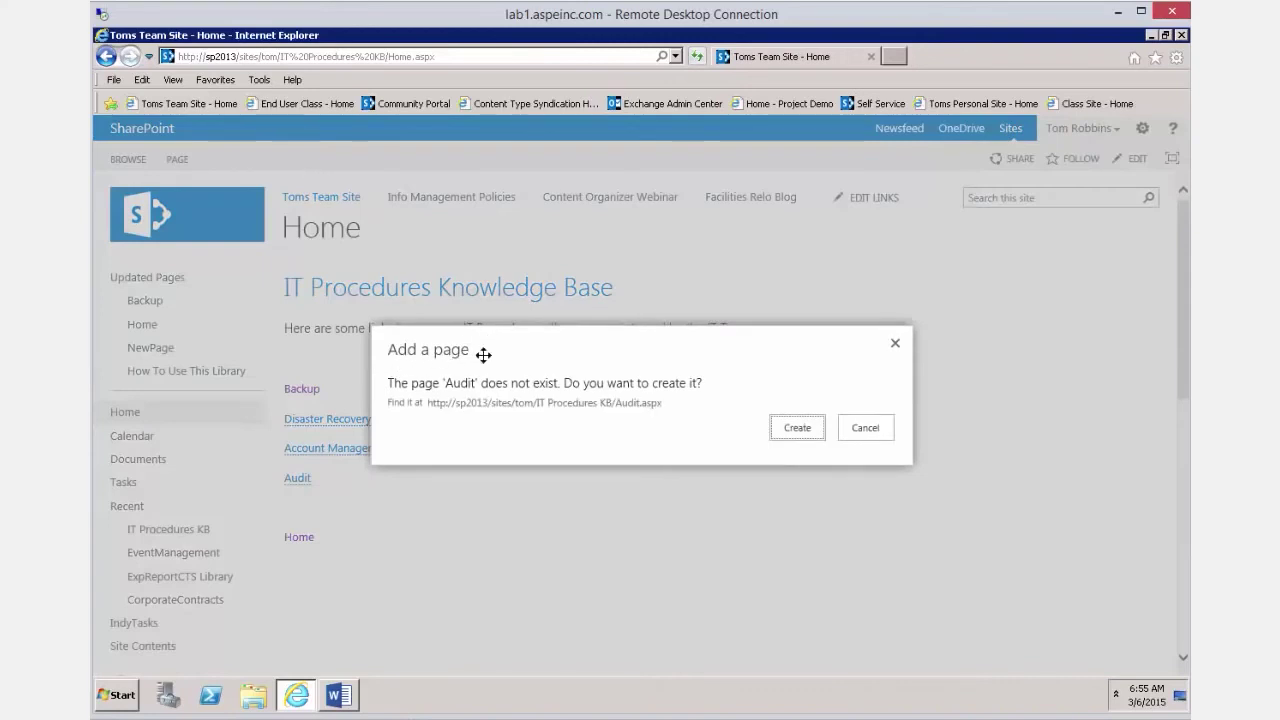
# Create the missing Audit page and enter "This is the page all about Audit Procedures" as its first line
pyautogui.click(795, 428)
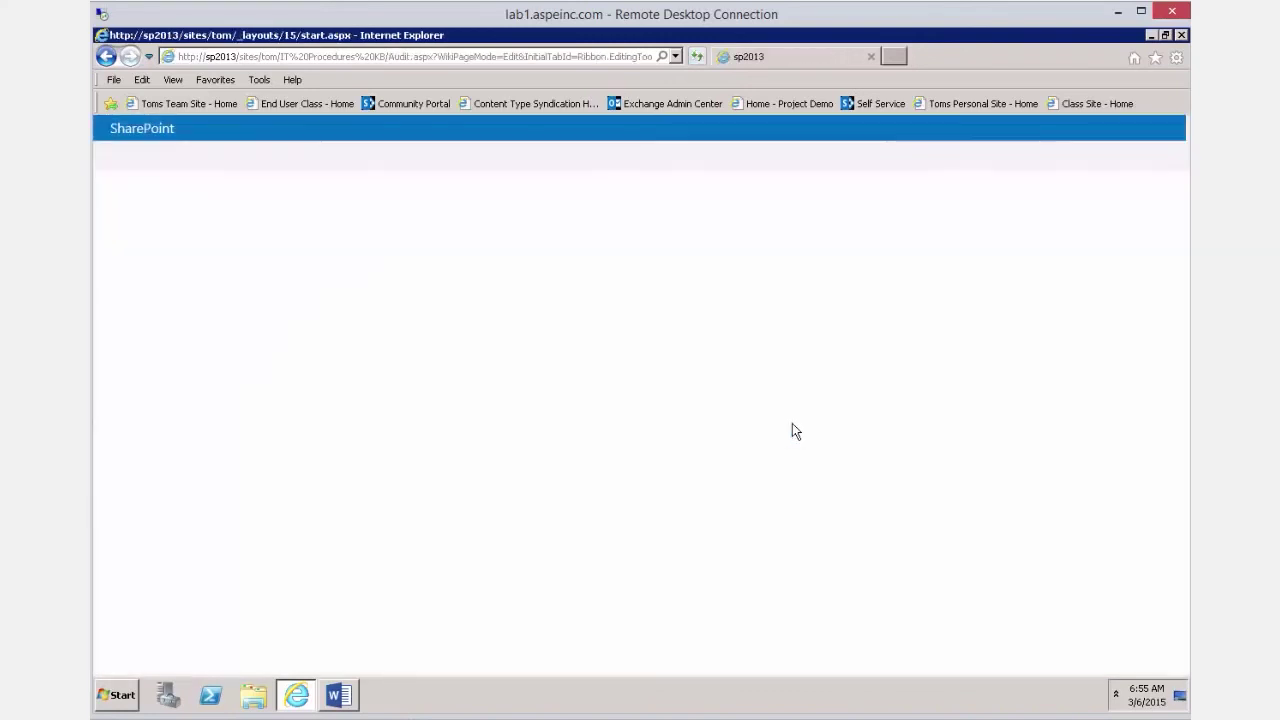
pyautogui.write('This')
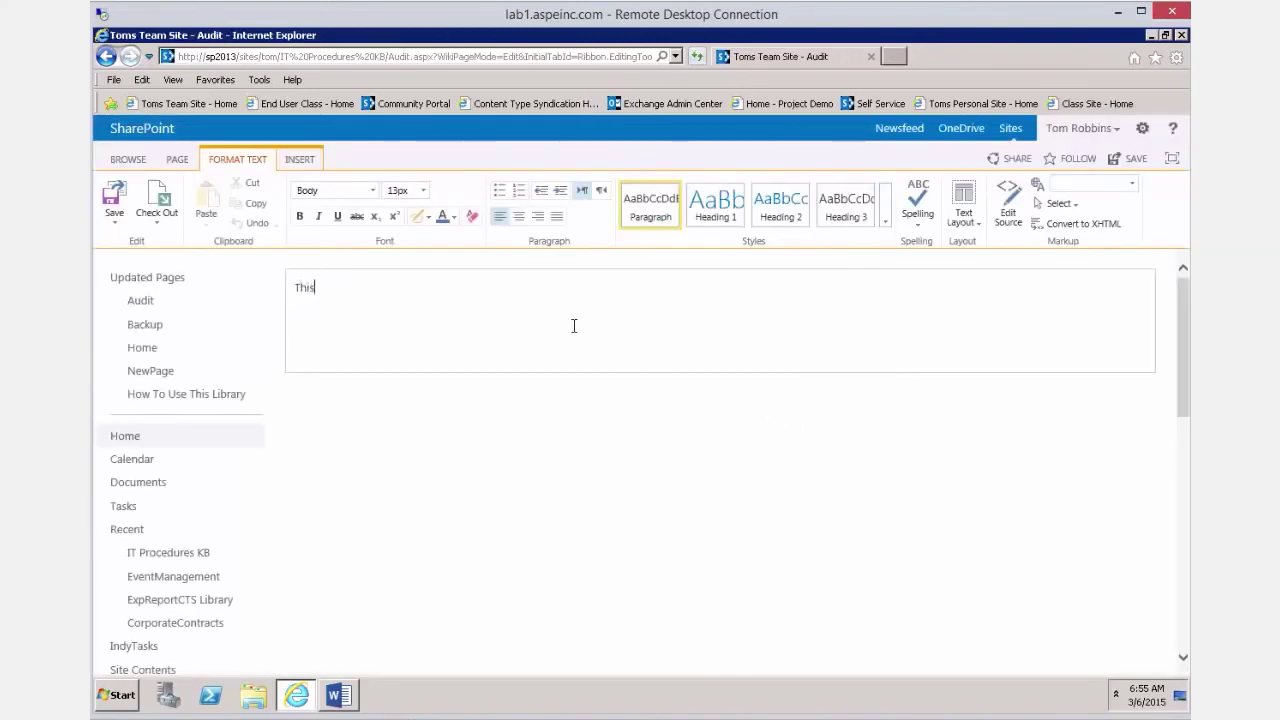
pyautogui.write(' is the page all ab')
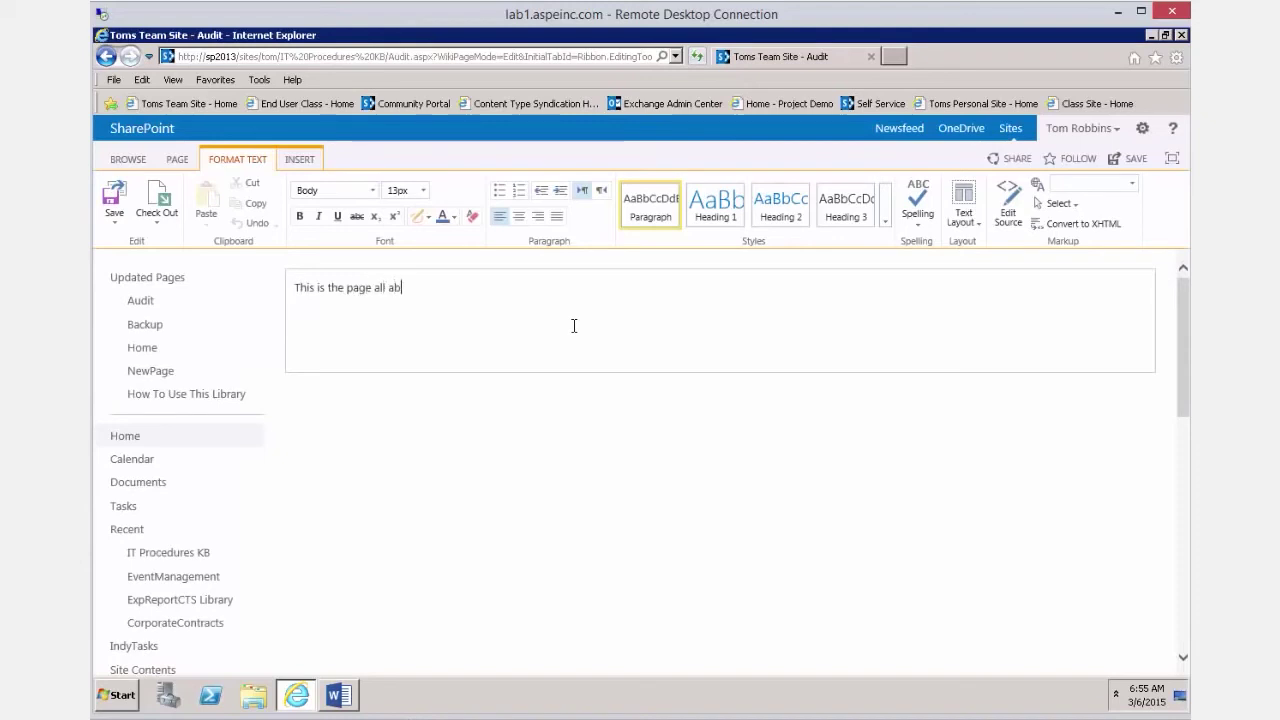
pyautogui.write('out Audit Pr')
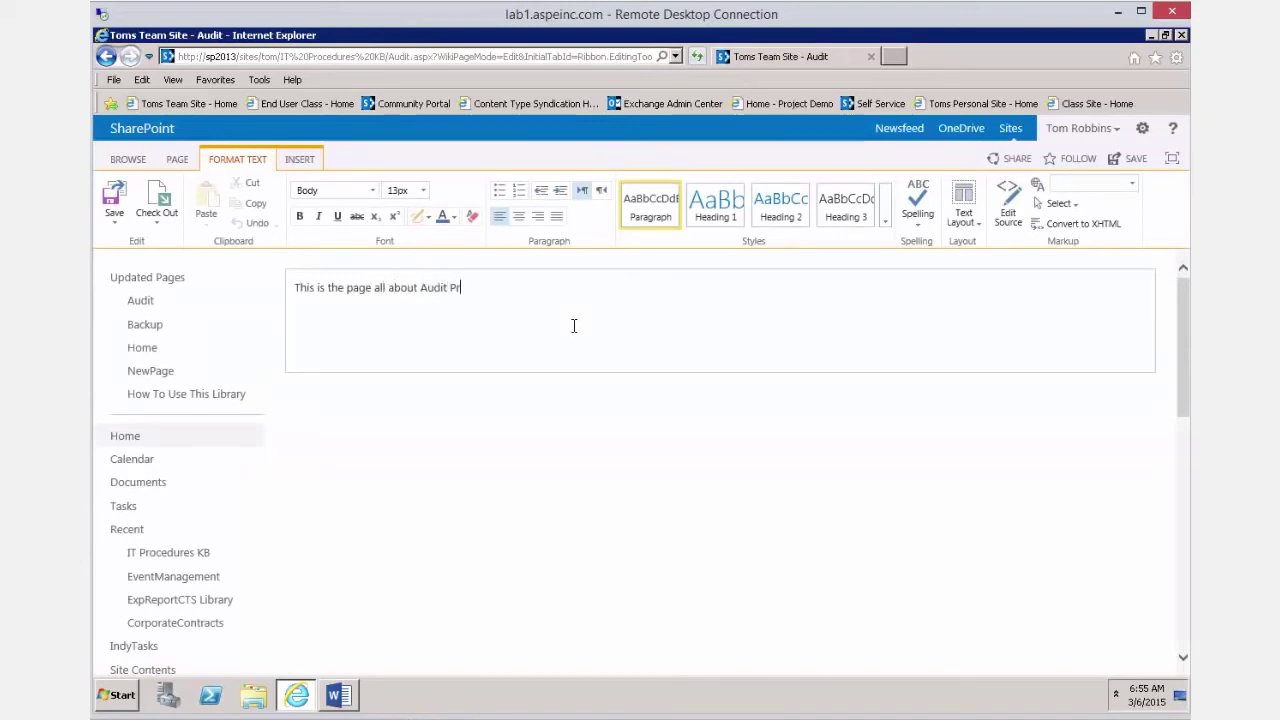
pyautogui.write('ocedures')
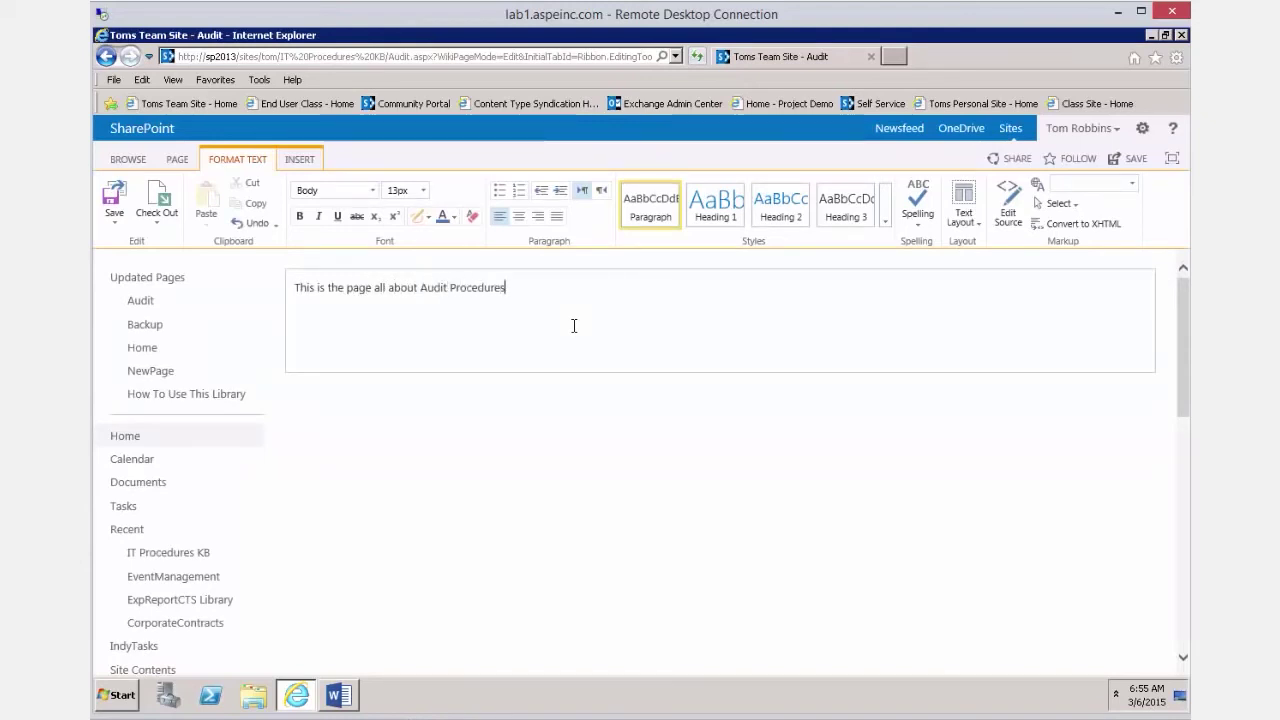
# Apply the Heading 2 style to the first line of the Audit page
pyautogui.hotkey('ctrl', 'a')
pyautogui.click(780, 205)
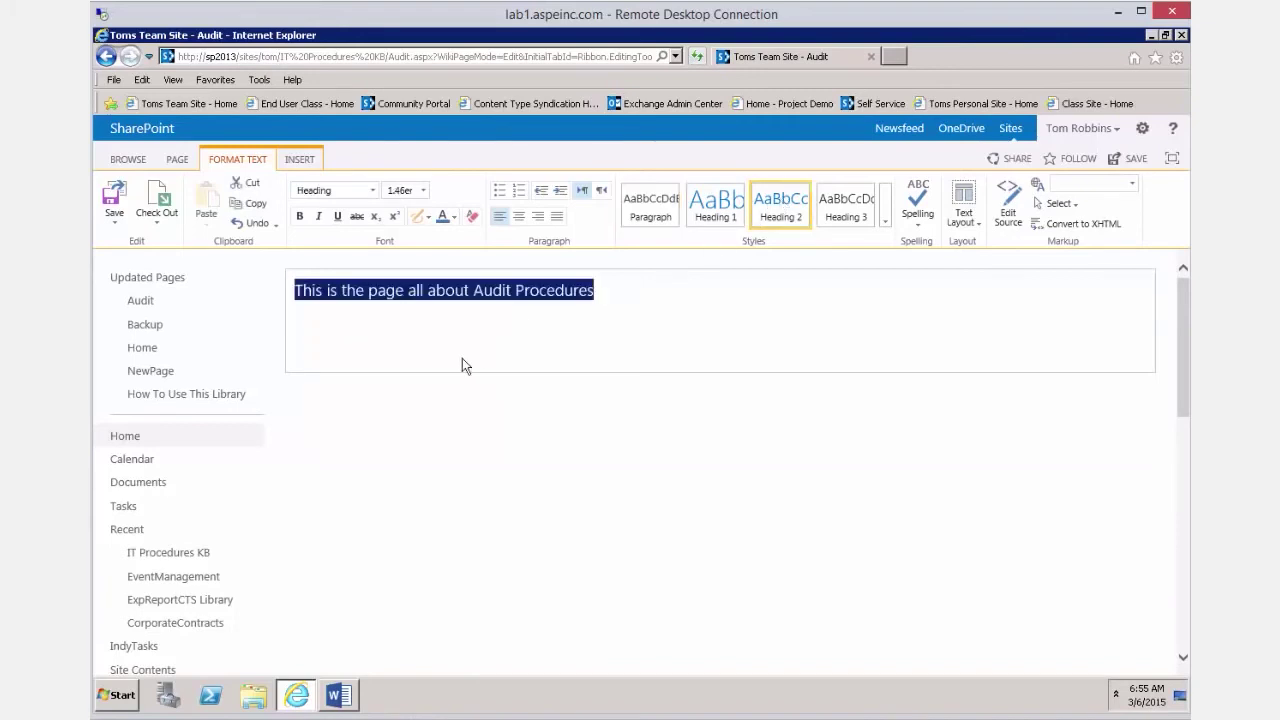
pyautogui.click(463, 344)
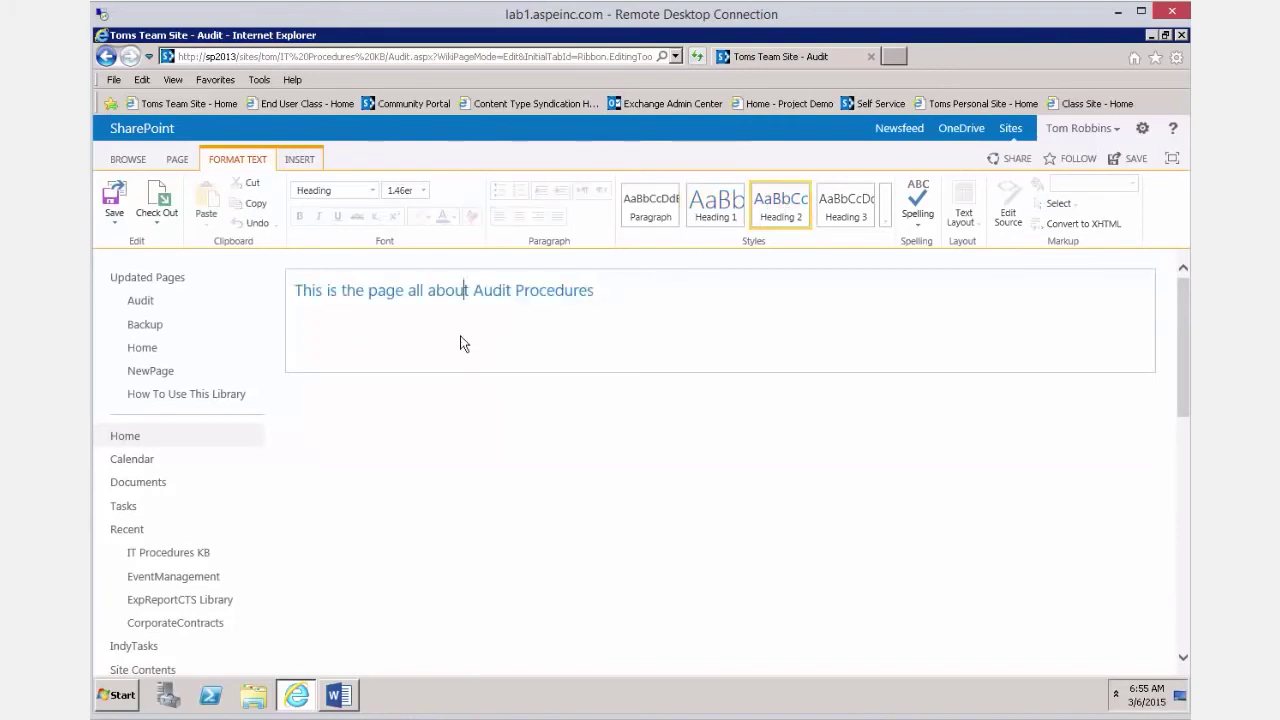
# Add the numbered placeholders 1) to 4) on separate lines below the Audit heading, followed by blank lines
pyautogui.press('Return')
pyautogui.write('1)')
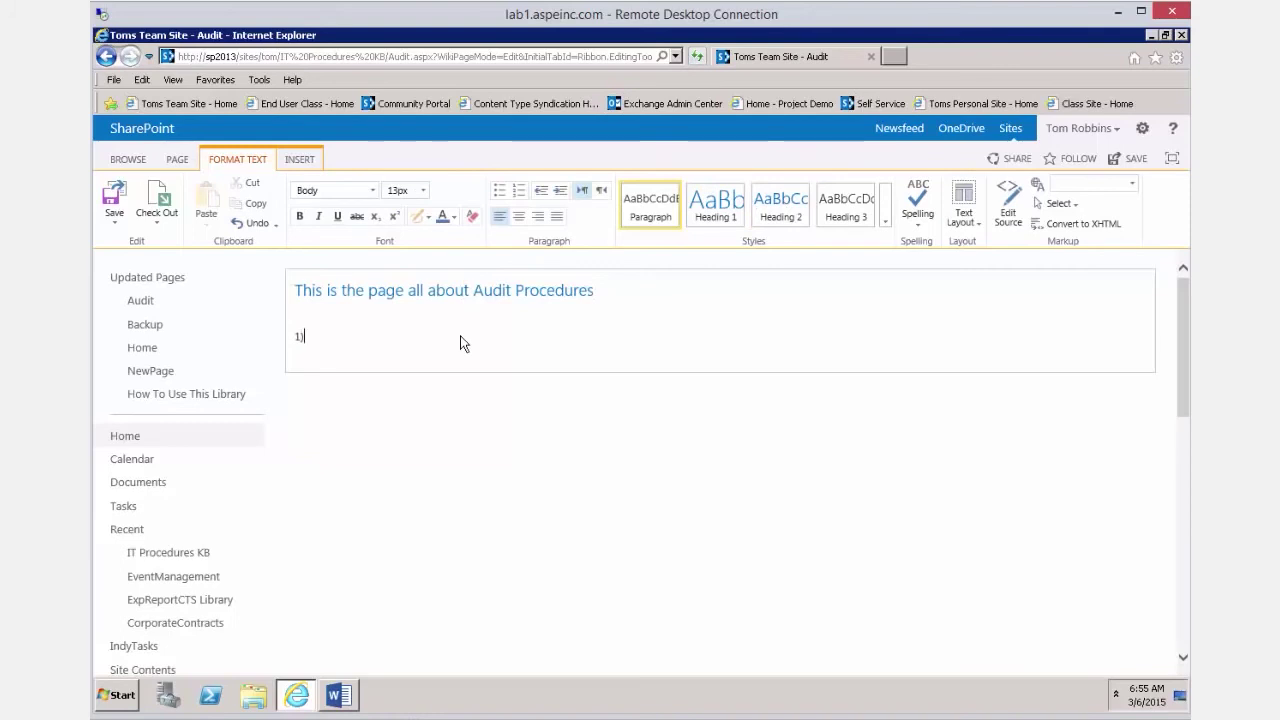
pyautogui.press('Return')
pyautogui.write('2)')
pyautogui.press('Return')
pyautogui.write('3')
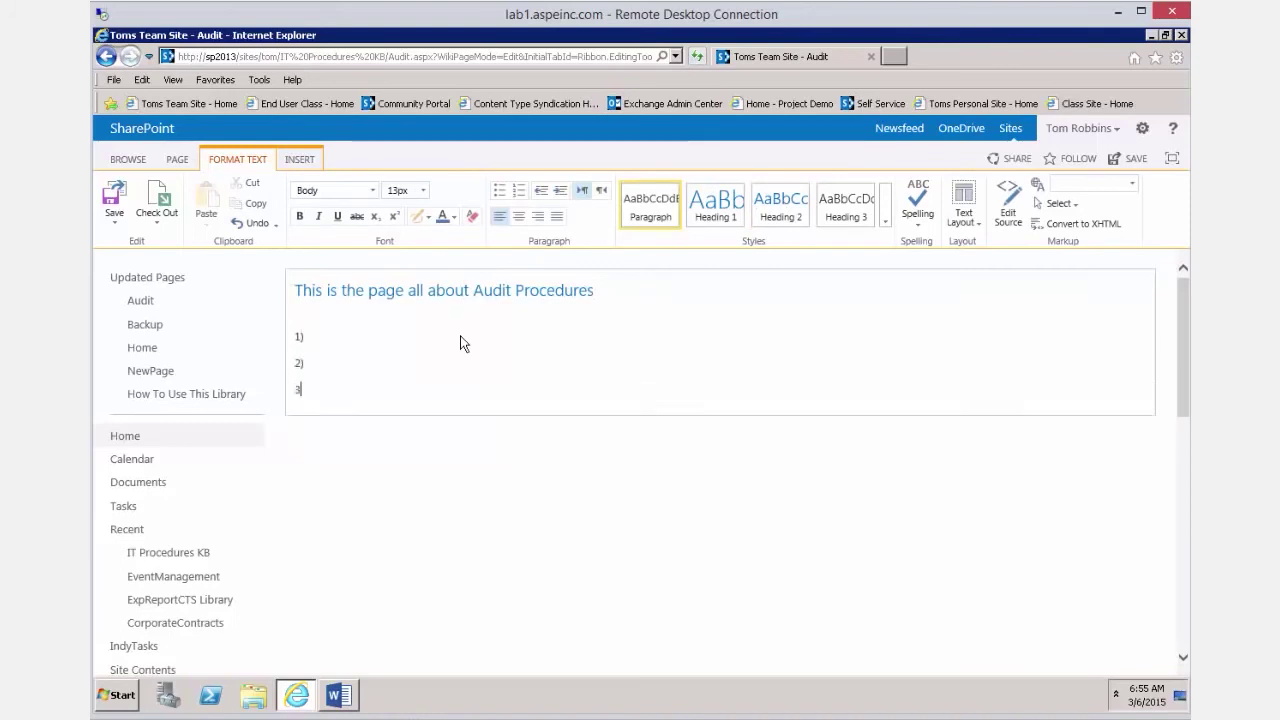
pyautogui.write(')')
pyautogui.press('Return')
pyautogui.write('40')
pyautogui.press('Return')
pyautogui.press('BackSpace')
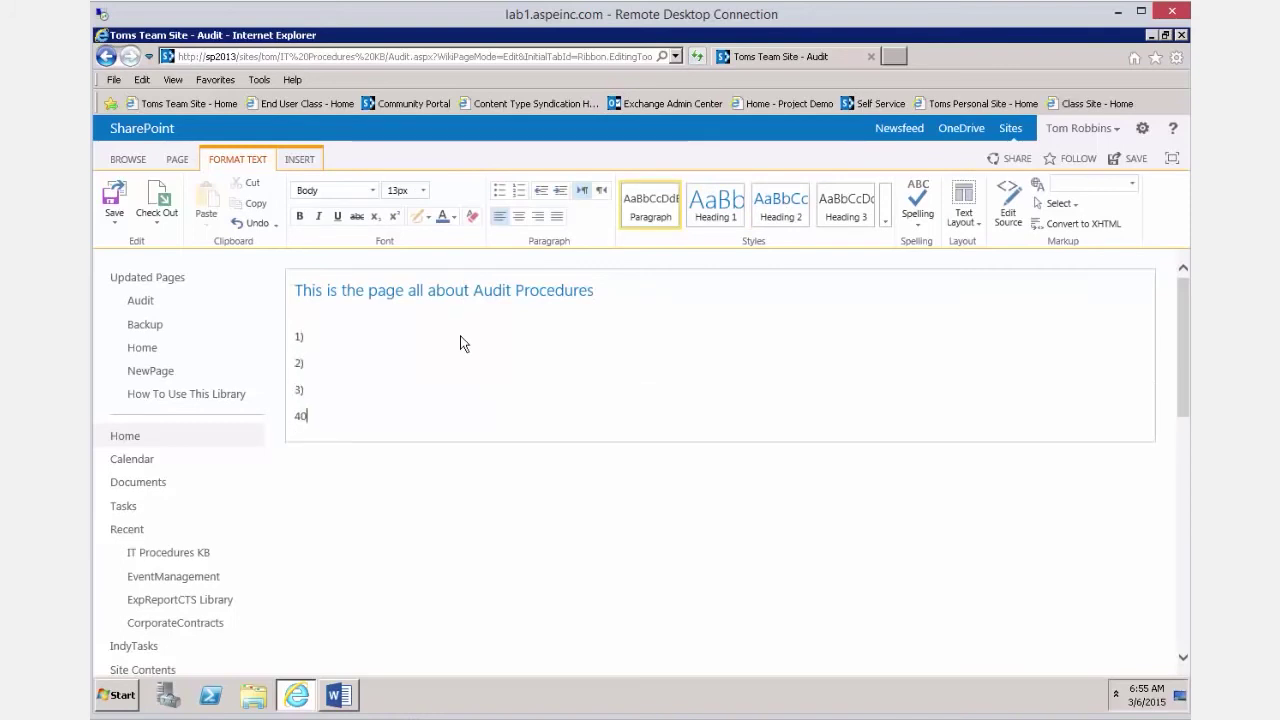
pyautogui.press('Return')
pyautogui.press('Return')
pyautogui.press('Return')
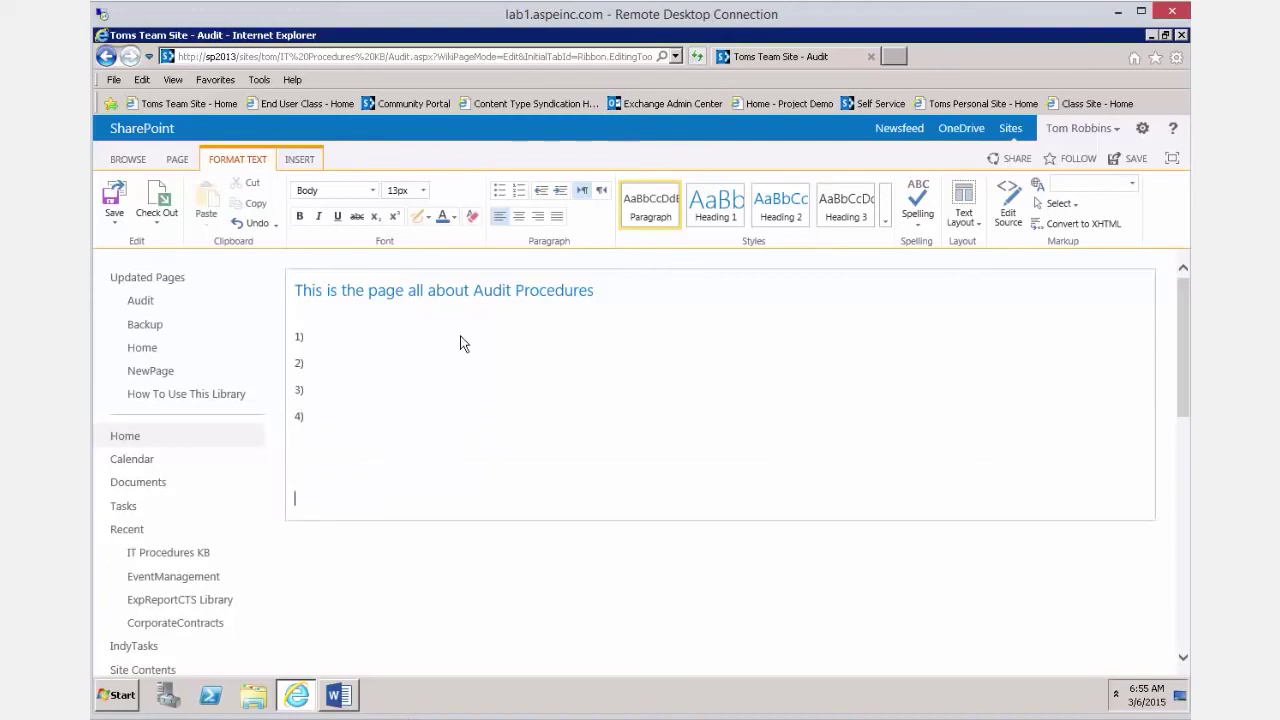
# Add a [[Backup]] link below the placeholders, choosing the existing page, and start another link with "[[Dis" on the line below
pyautogui.write('[[')
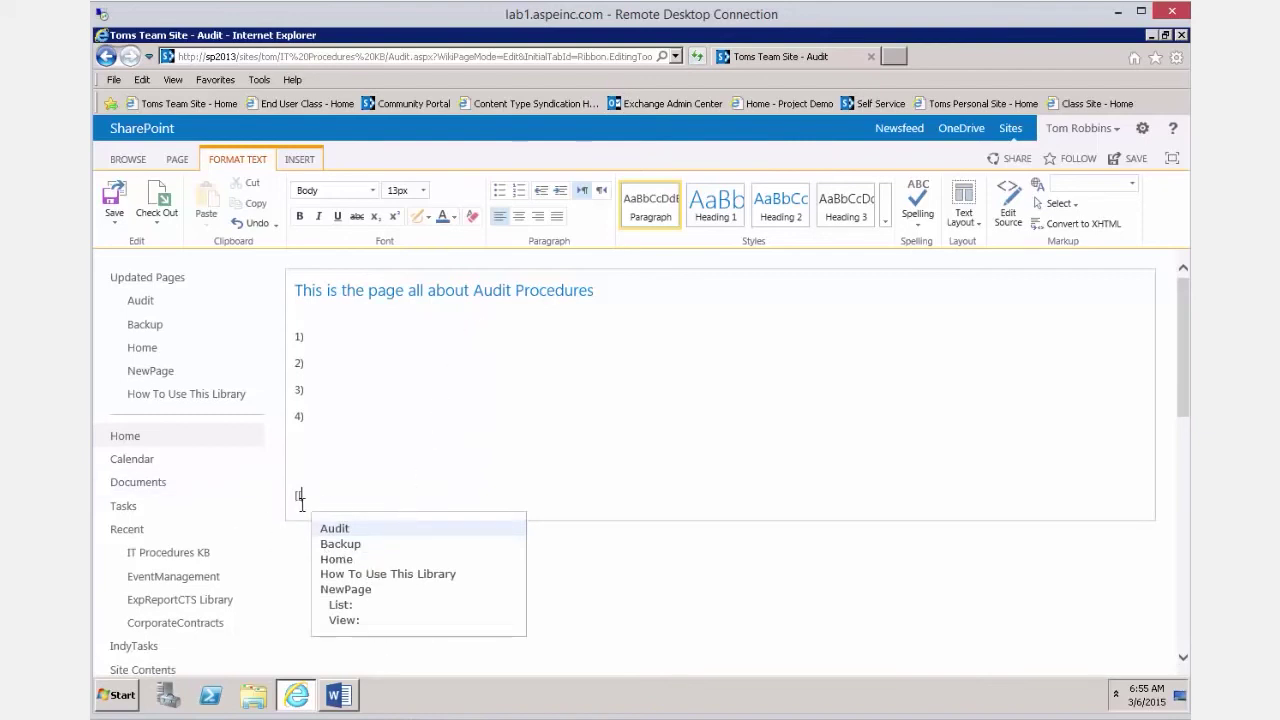
pyautogui.click(336, 546)
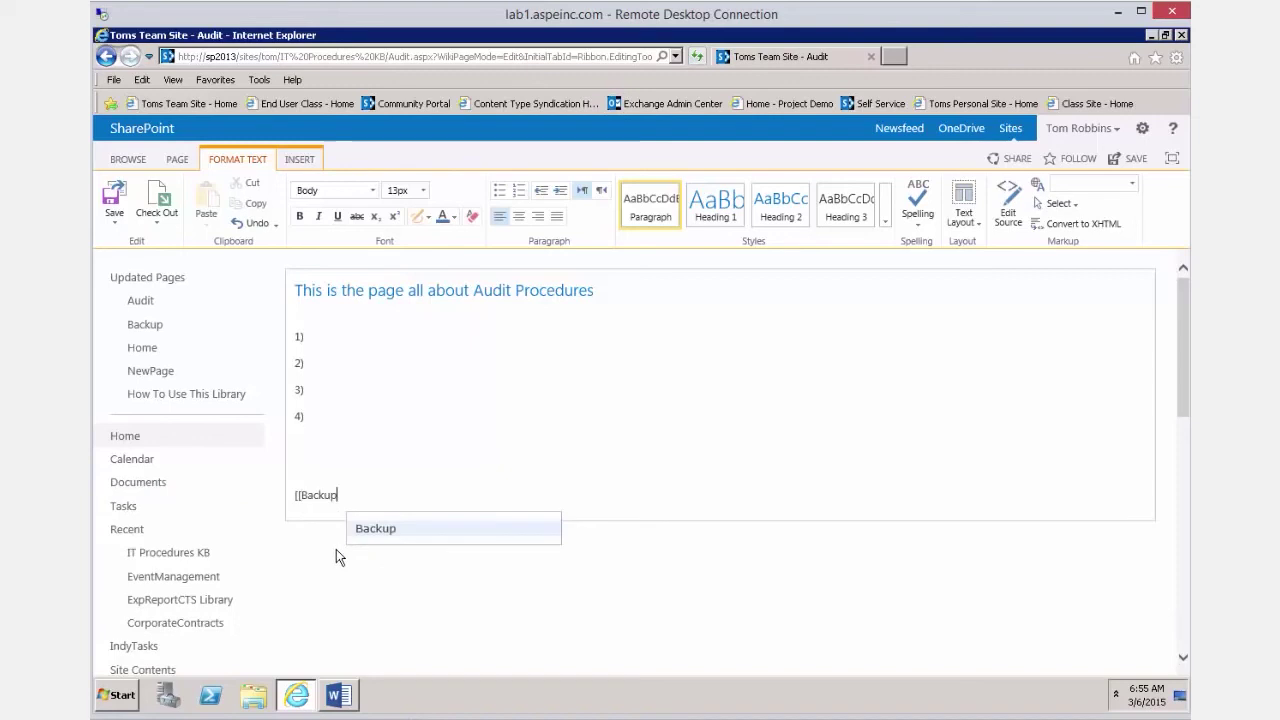
pyautogui.write(']]')
pyautogui.press('Return')
pyautogui.write('[[')
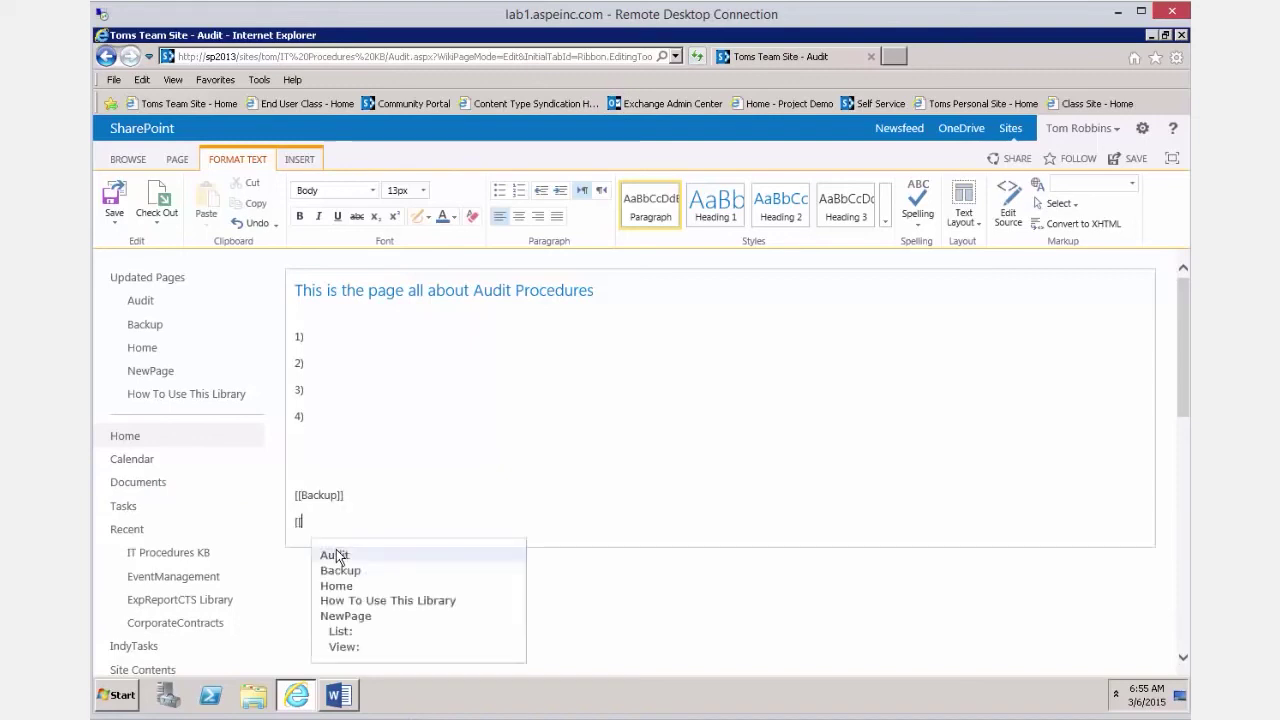
pyautogui.write('Dis')
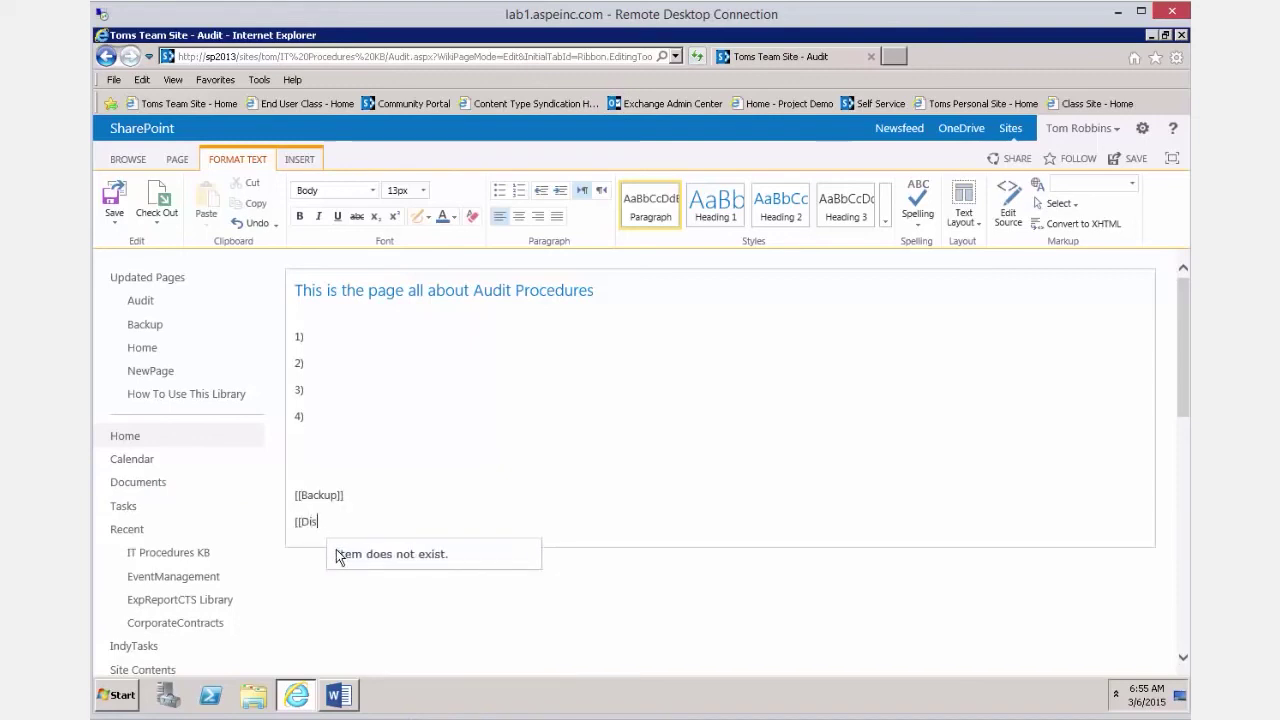
pyautogui.write('astery Recover')
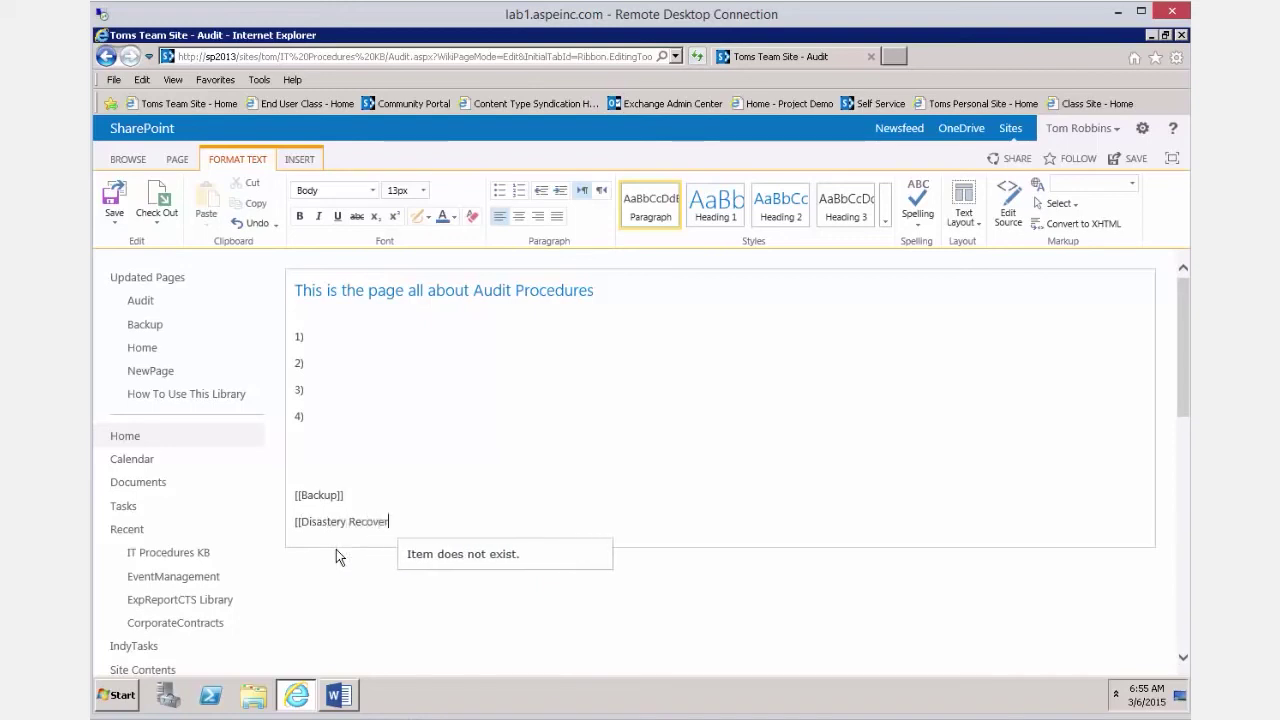
pyautogui.press('BackSpace')
pyautogui.press('BackSpace')
pyautogui.press('BackSpace')
pyautogui.press('BackSpace')
pyautogui.press('BackSpace')
pyautogui.press('BackSpace')
pyautogui.press('BackSpace')
pyautogui.press('BackSpace')
pyautogui.press('BackSpace')
pyautogui.press('BackSpace')
pyautogui.press('BackSpace')
pyautogui.press('BackSpace')
pyautogui.press('BackSpace')
pyautogui.press('BackSpace')
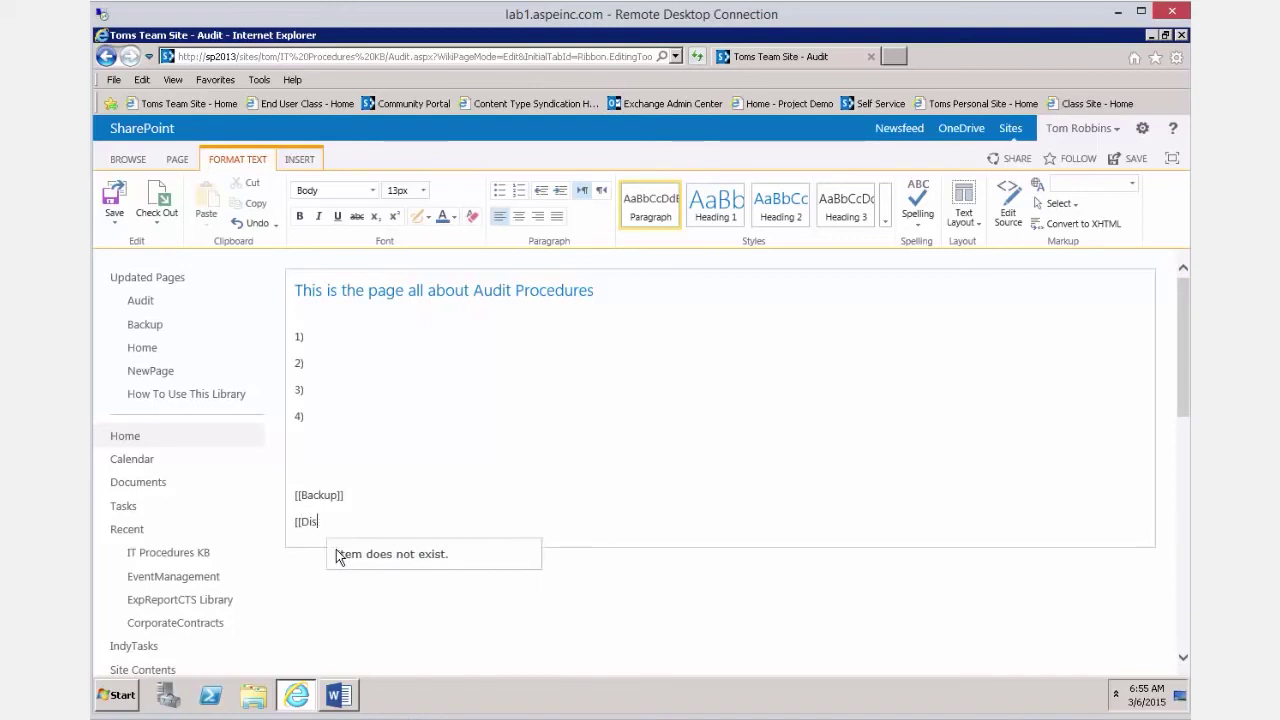
# Complete the [[Disaster Recovery]] link and add an [[Account Management]] link on the line below
pyautogui.write('aster Recover')
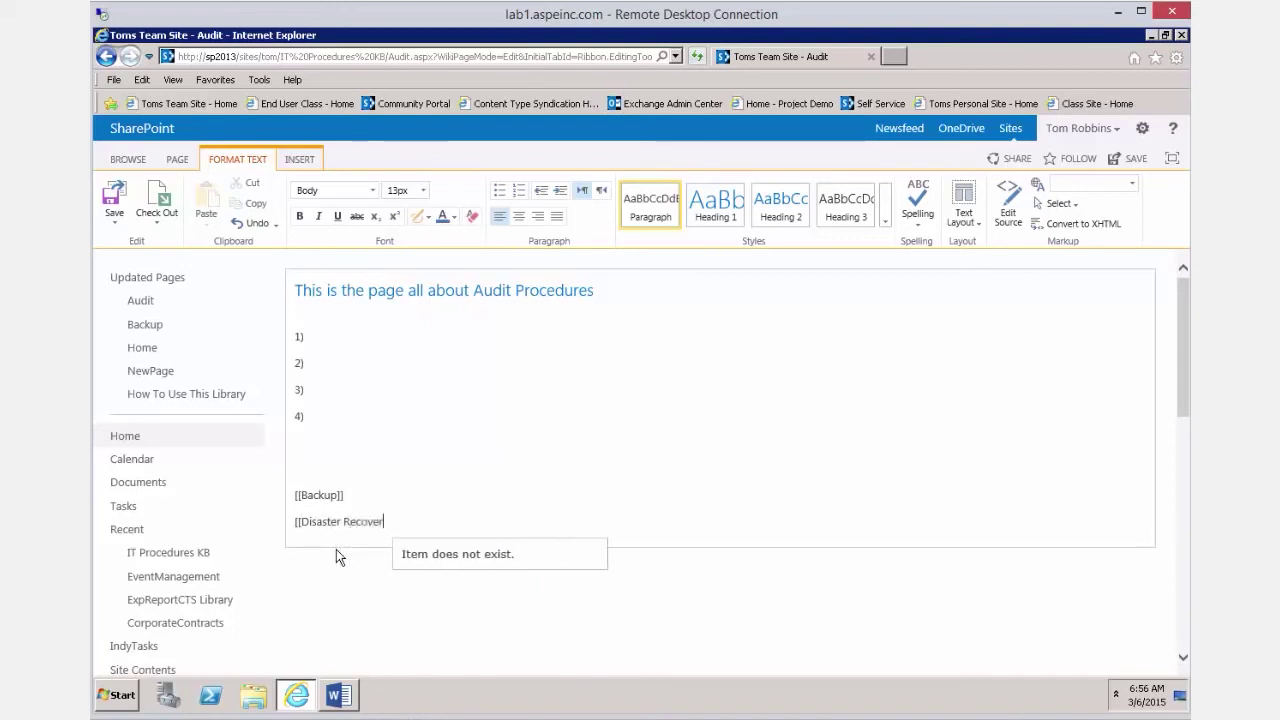
pyautogui.write('y]]')
pyautogui.press('Return')
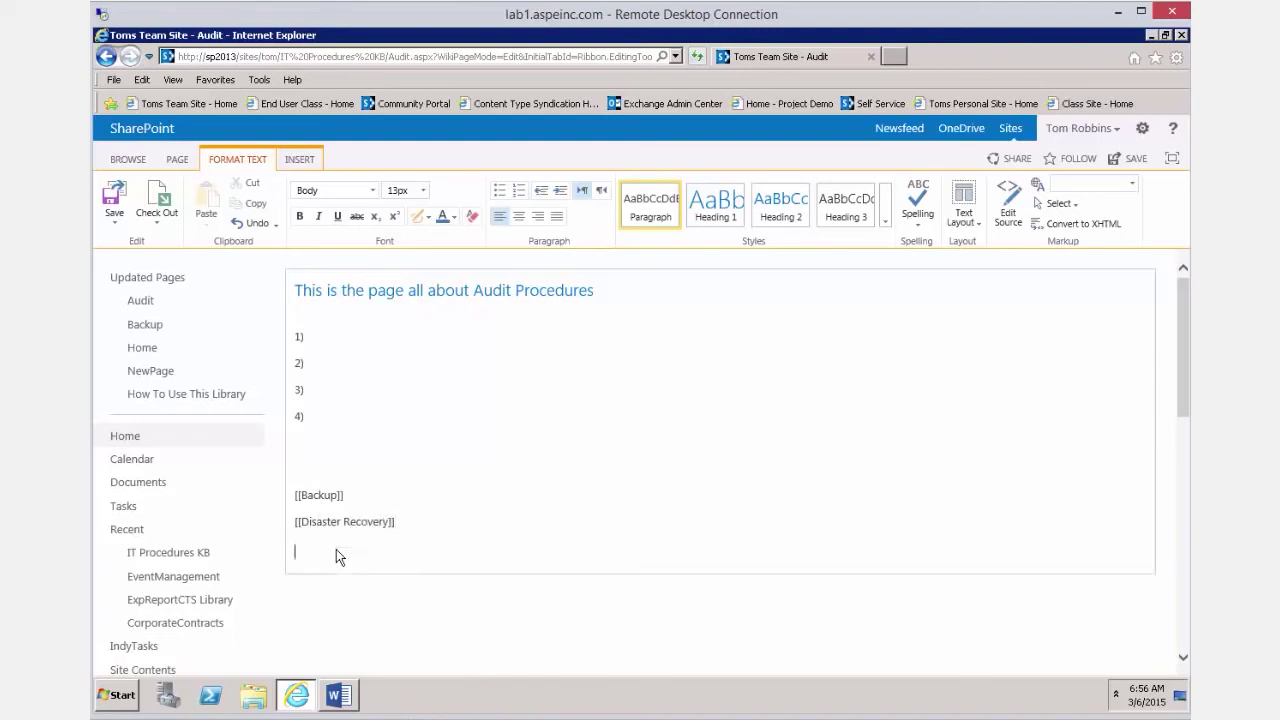
pyautogui.write('[[Account M')
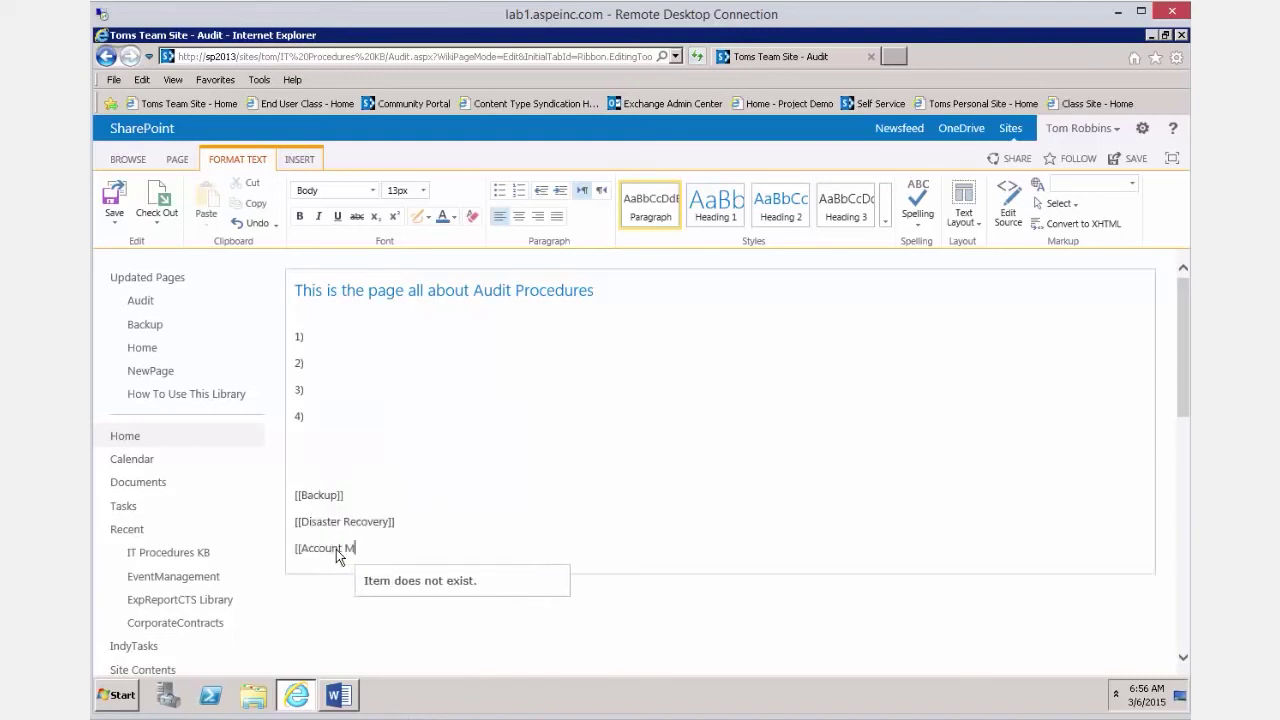
pyautogui.write('anagement]]')
pyautogui.press('Return')
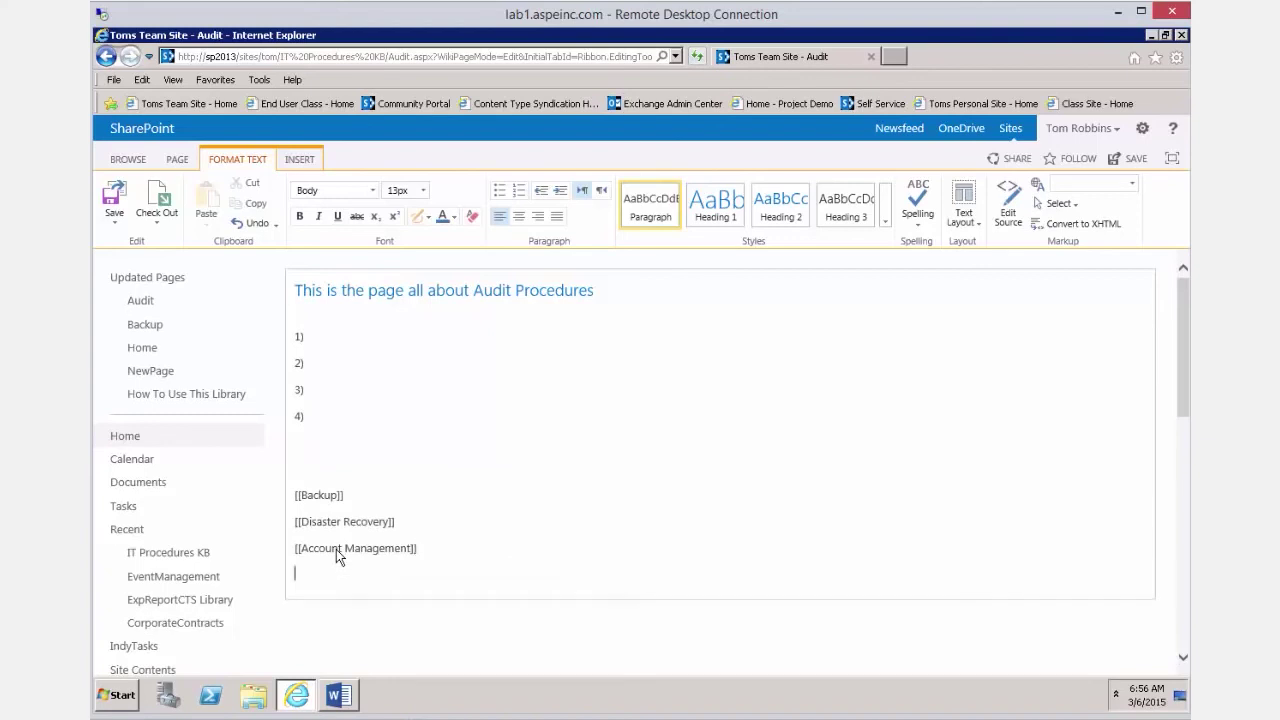
# Add a [[Home]] link after a blank line and save the Audit page
pyautogui.press('Return')
pyautogui.write('[[H')
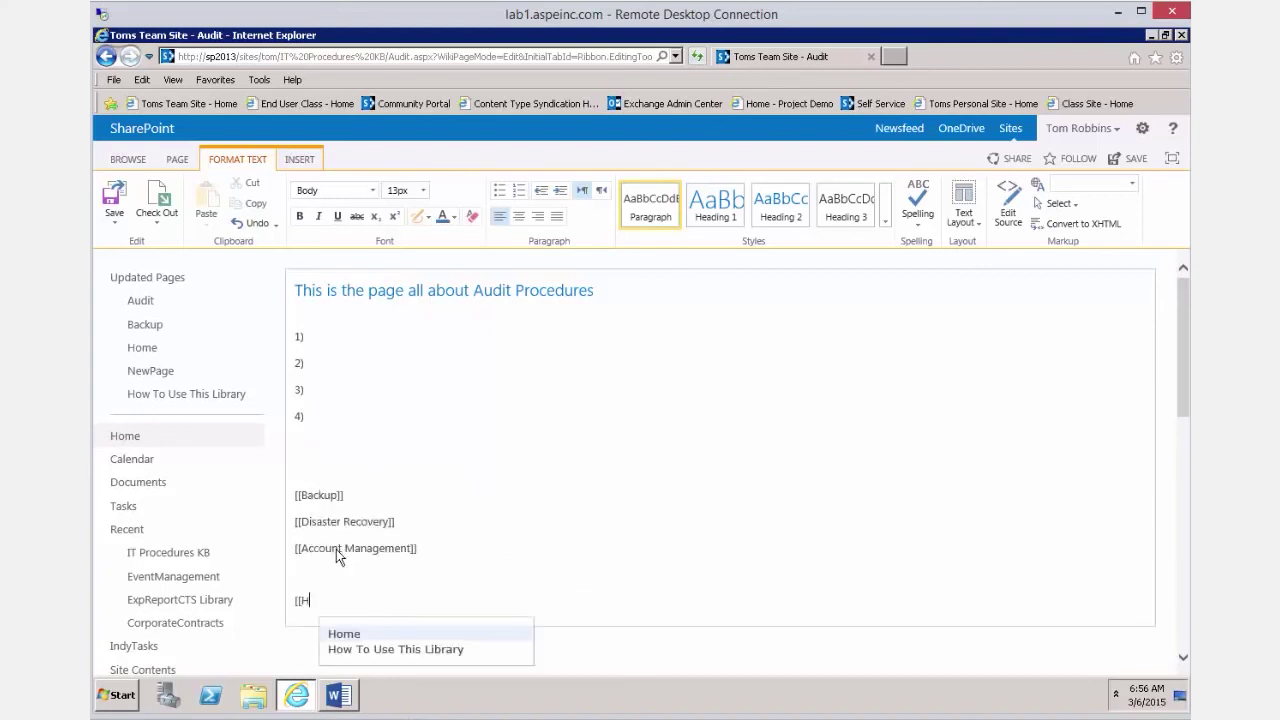
pyautogui.write('ome]]')
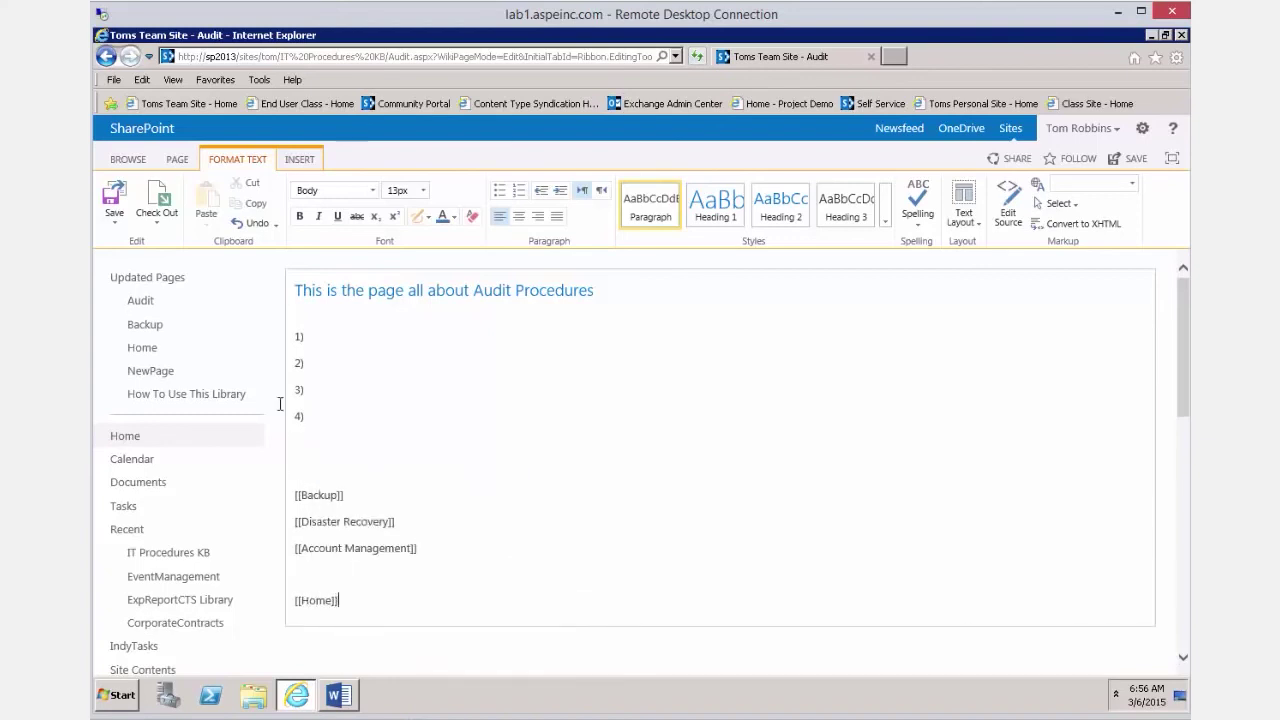
pyautogui.click(113, 201)
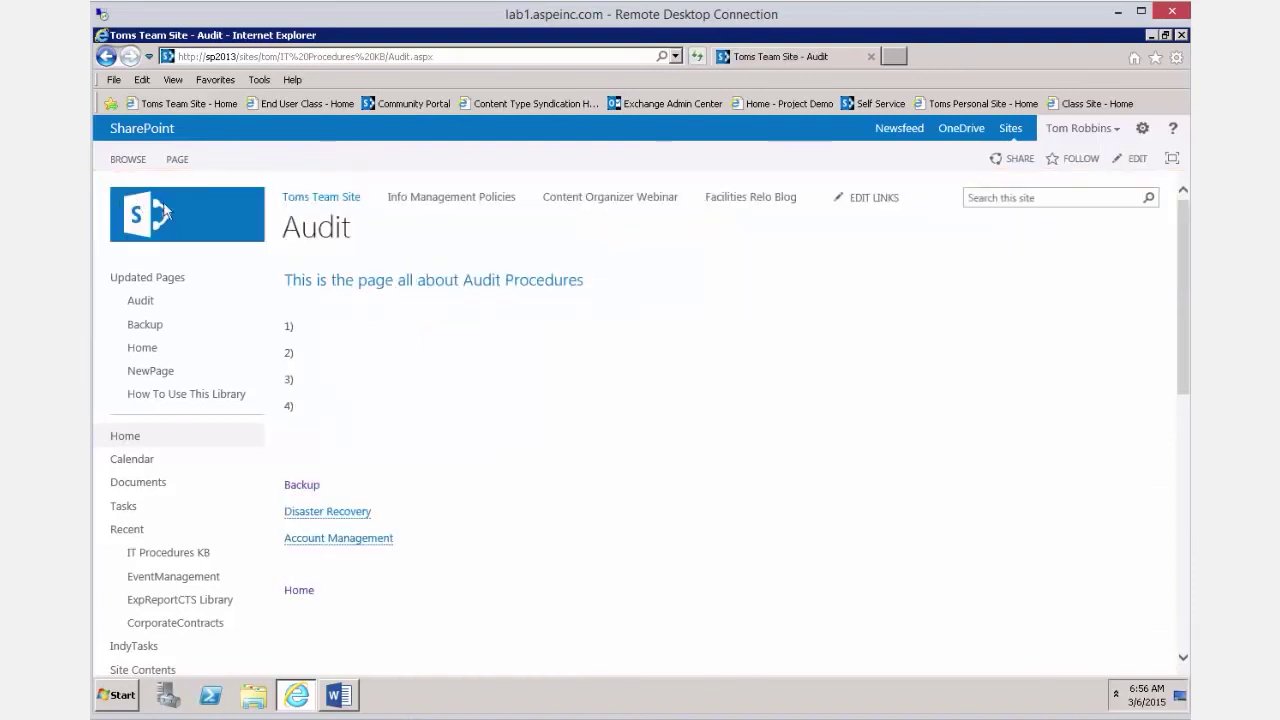
# Test the wiki links by going from Audit to Home, Backup, Audit and back to Home
pyautogui.click(294, 594)
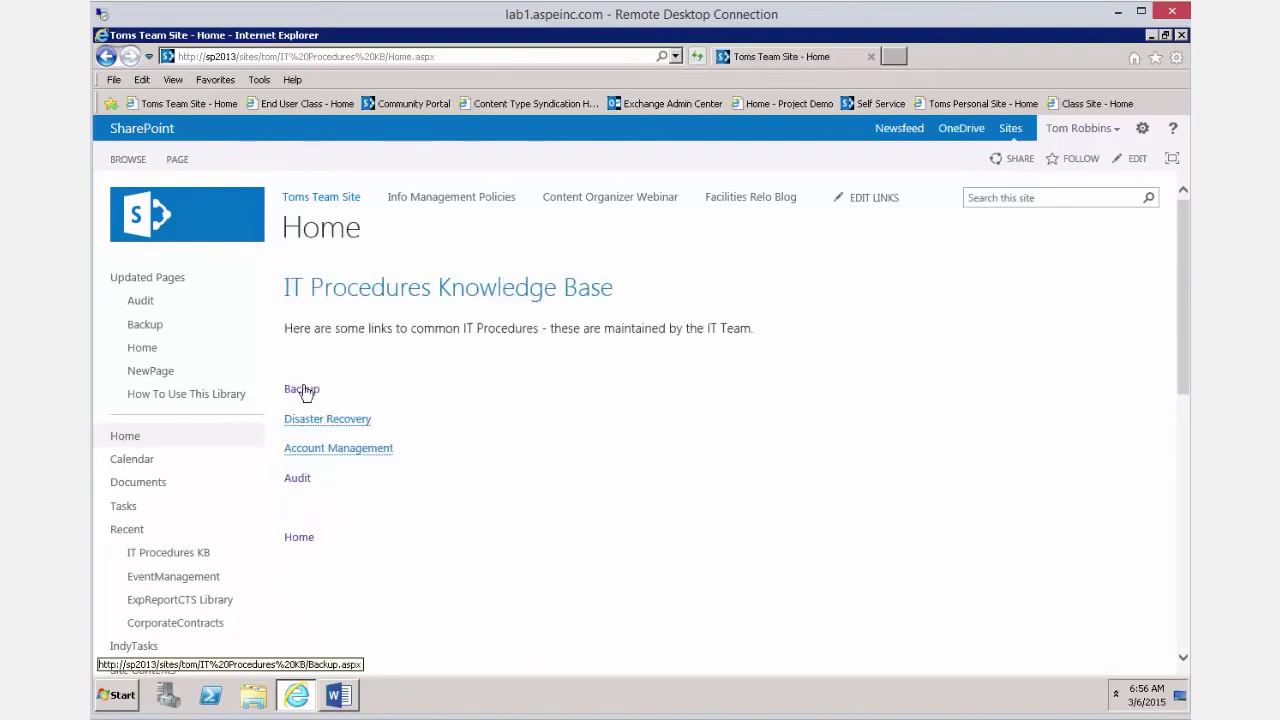
pyautogui.click(303, 390)
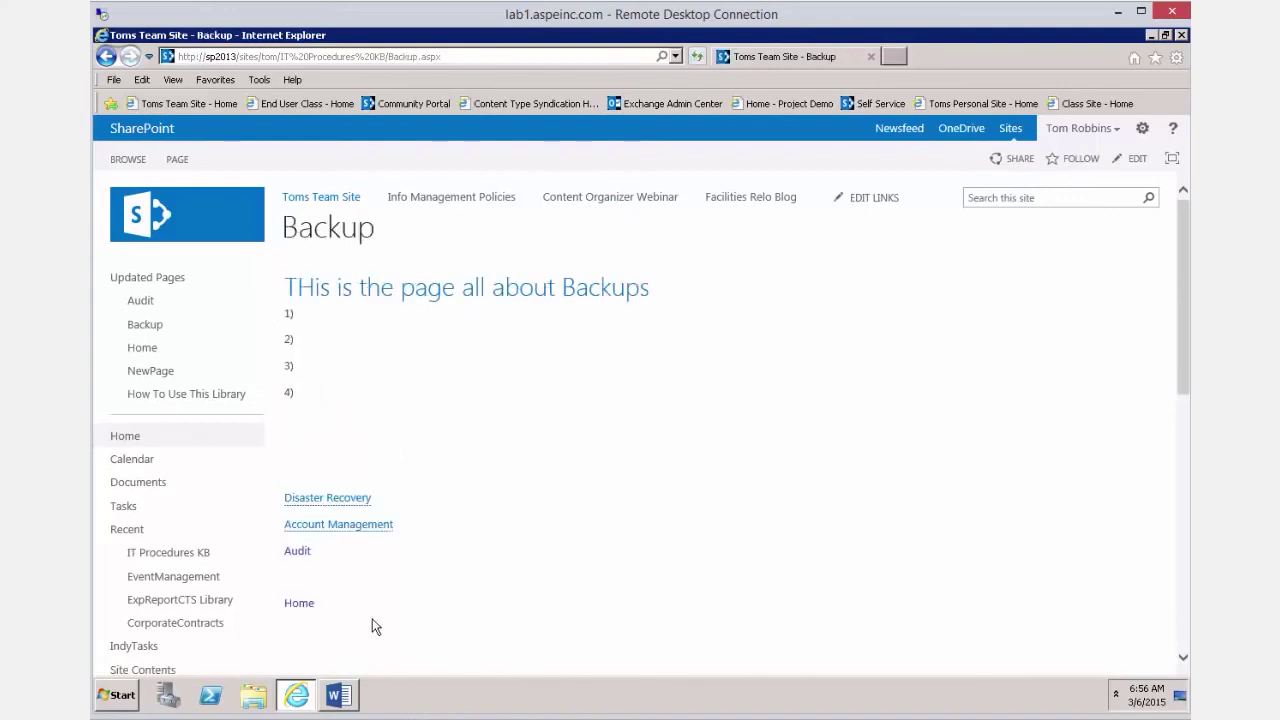
pyautogui.click(299, 553)
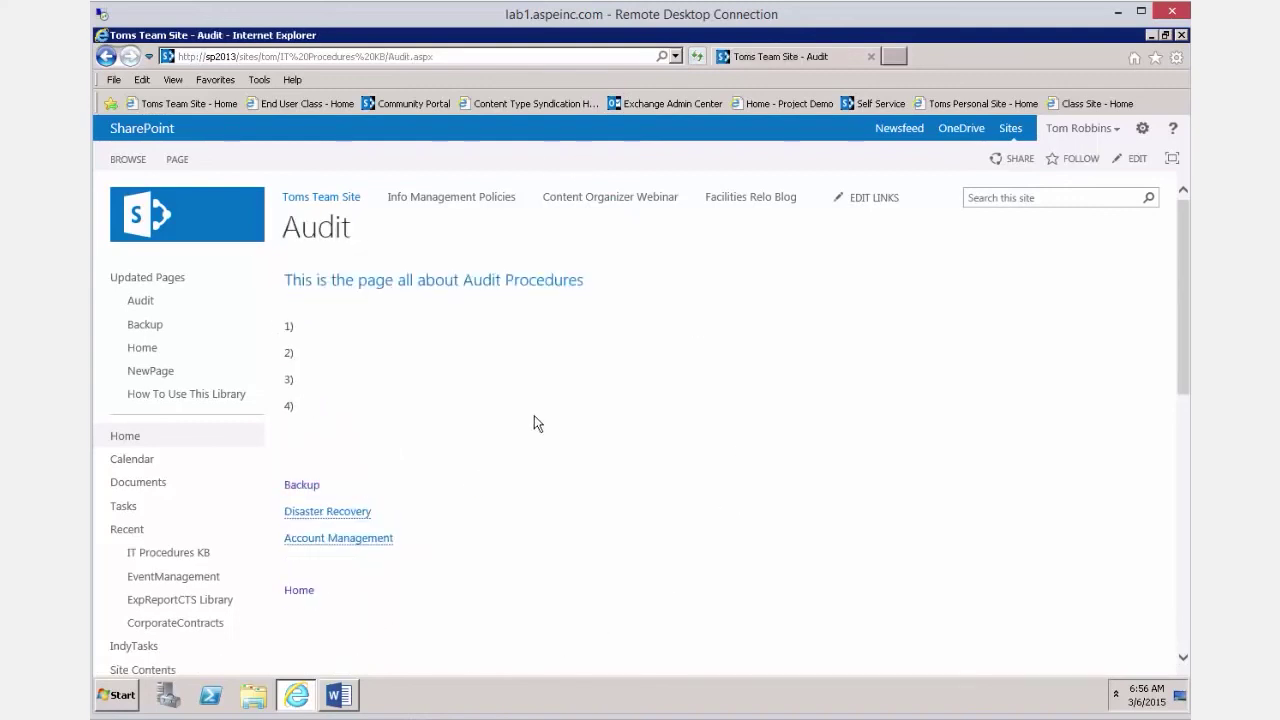
pyautogui.click(302, 592)
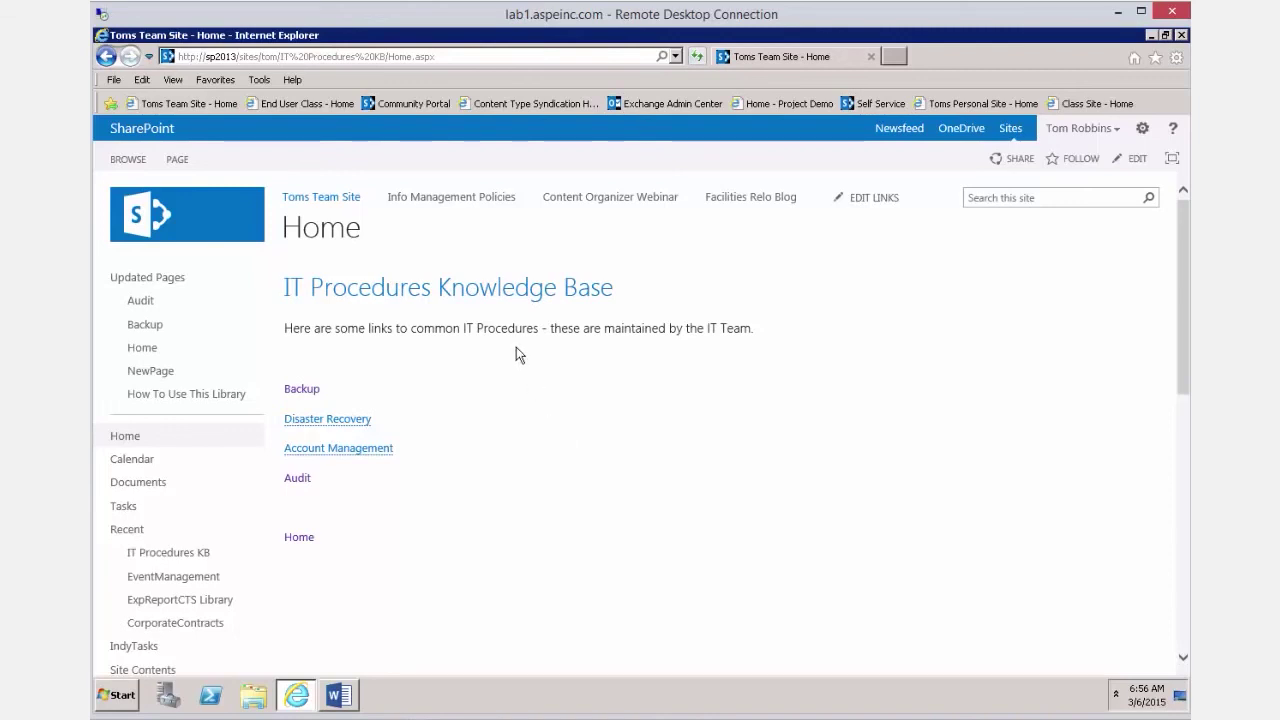
# View all pages of the IT Procedures KB library and open the Home page from the list
pyautogui.click(178, 159)
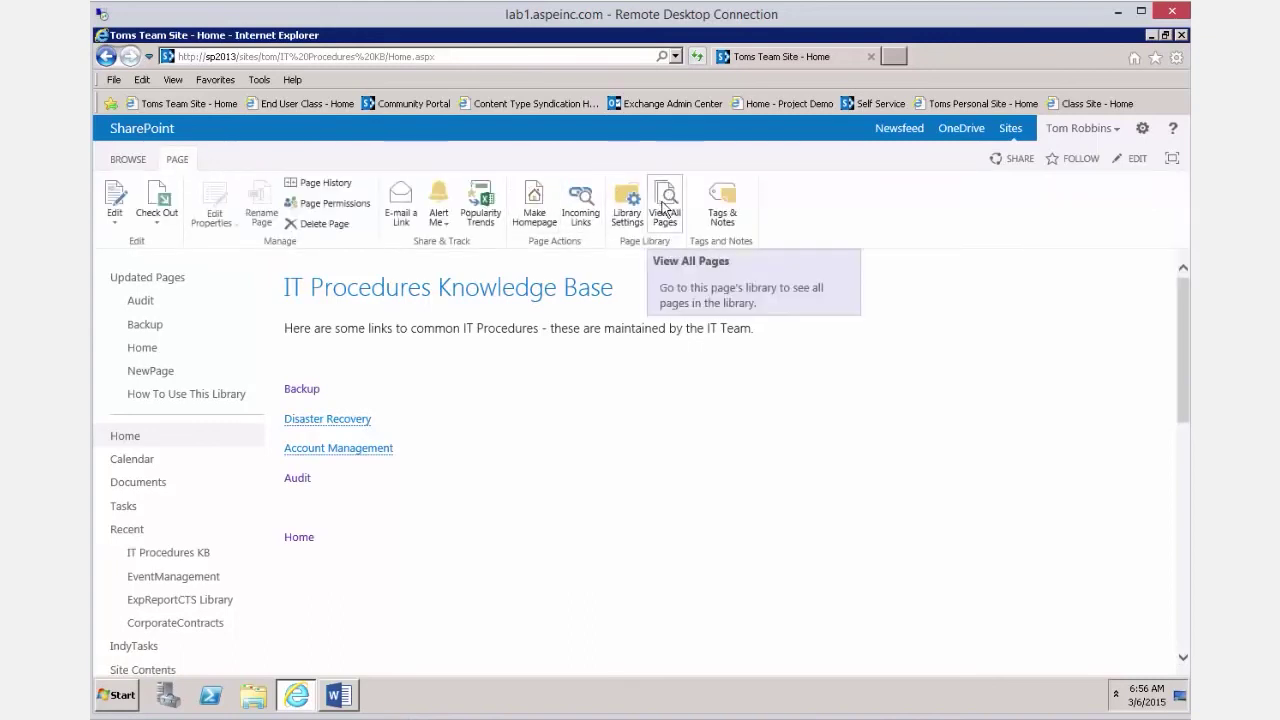
pyautogui.click(666, 204)
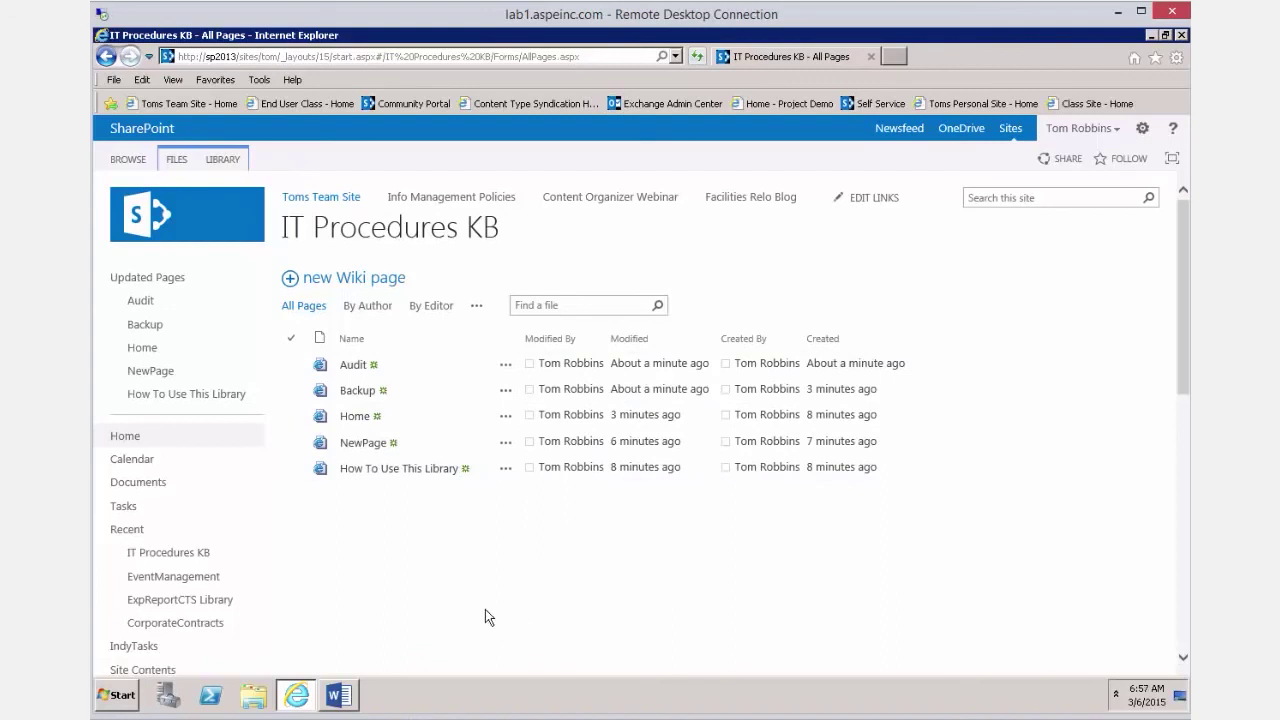
pyautogui.click(291, 468)
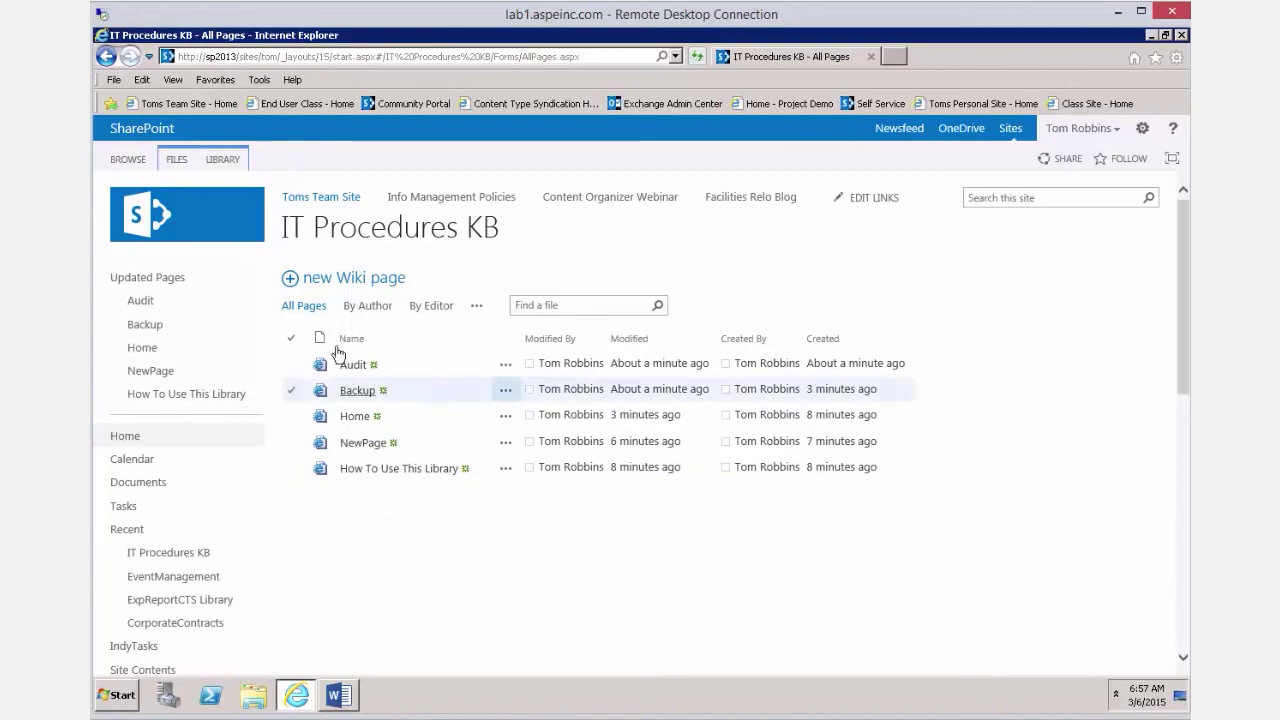
pyautogui.click(355, 416)
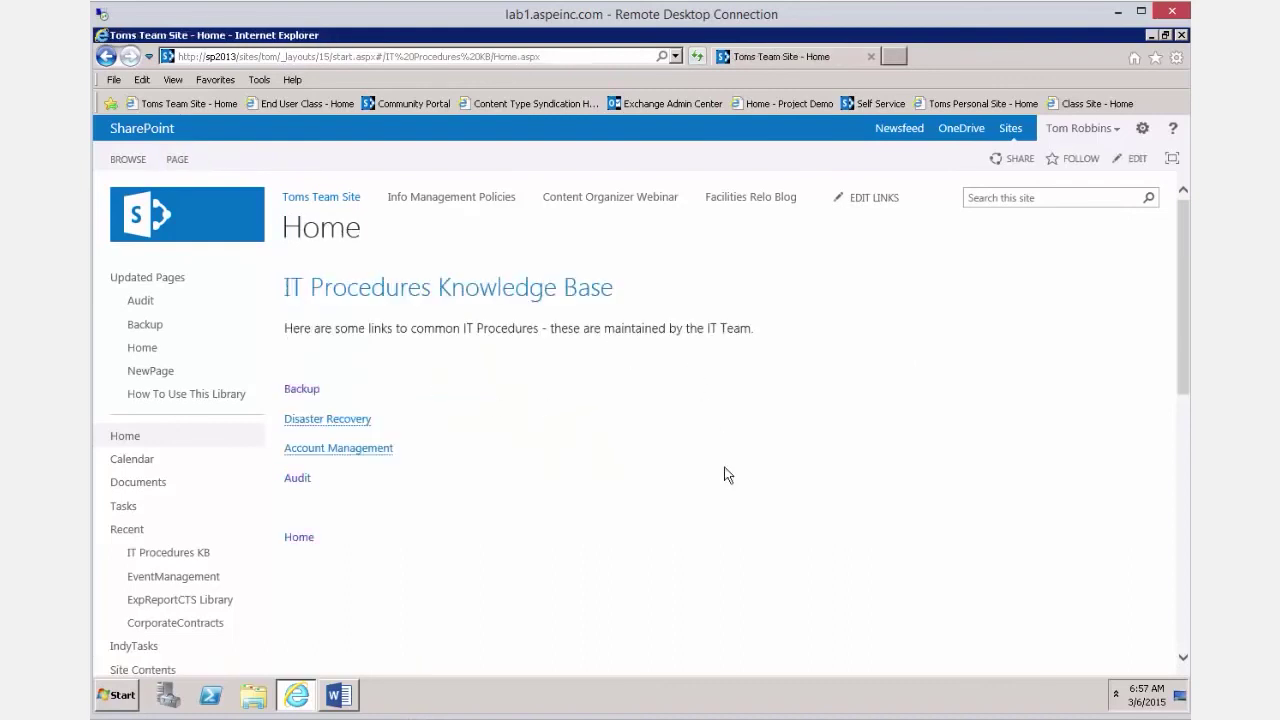